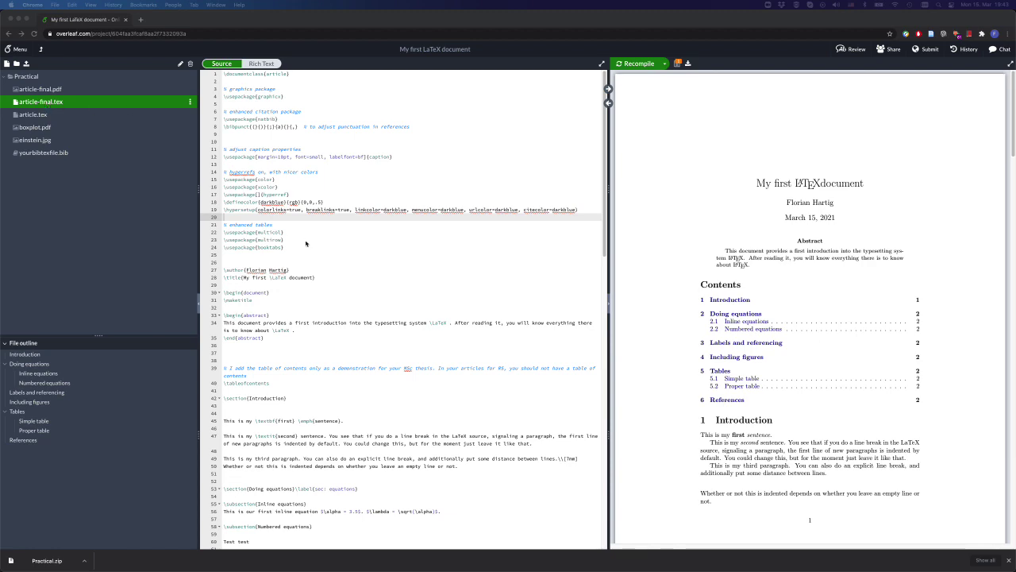
# - Open article.tex from the project file tree to view its five comment lines
pyautogui.click(609, 214)
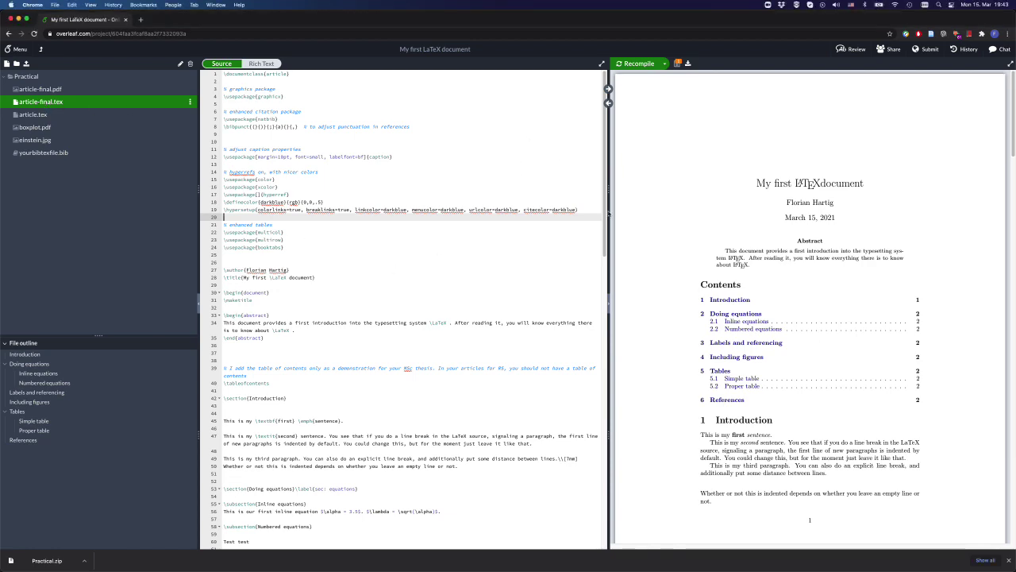
pyautogui.moveTo(609, 214)
pyautogui.mouseDown()
pyautogui.moveTo(609, 363)
pyautogui.moveTo(608, 195)
pyautogui.mouseUp()
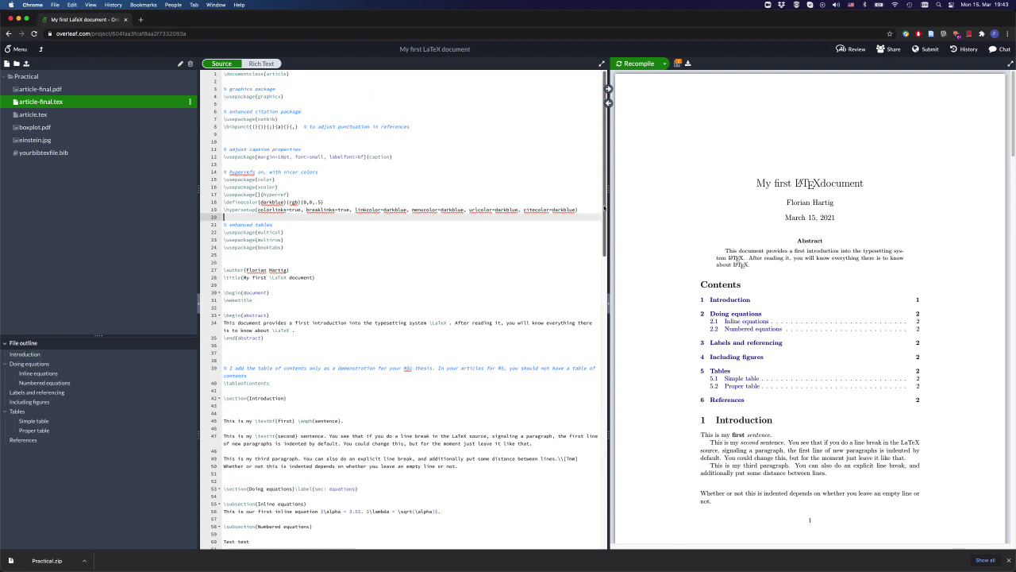
pyautogui.click(38, 115)
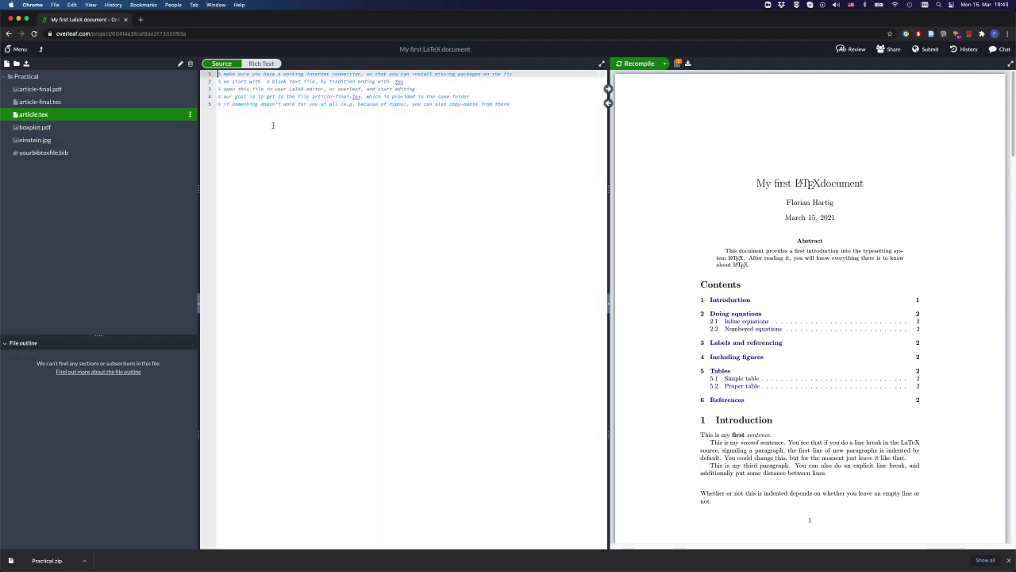
pyautogui.click(70, 104)
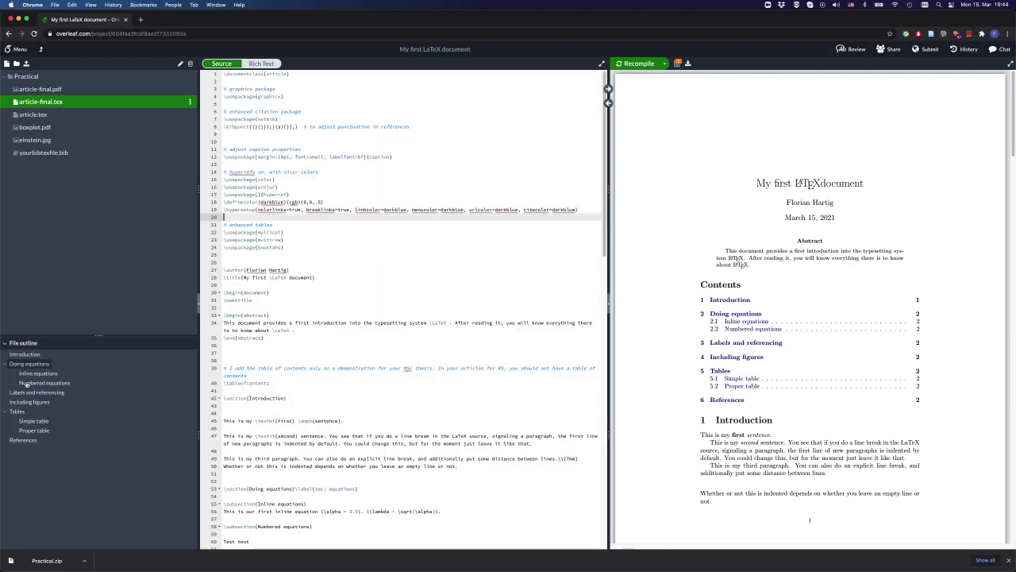
pyautogui.scroll(-10, 745, 340)
pyautogui.scroll(-5, 745, 340)
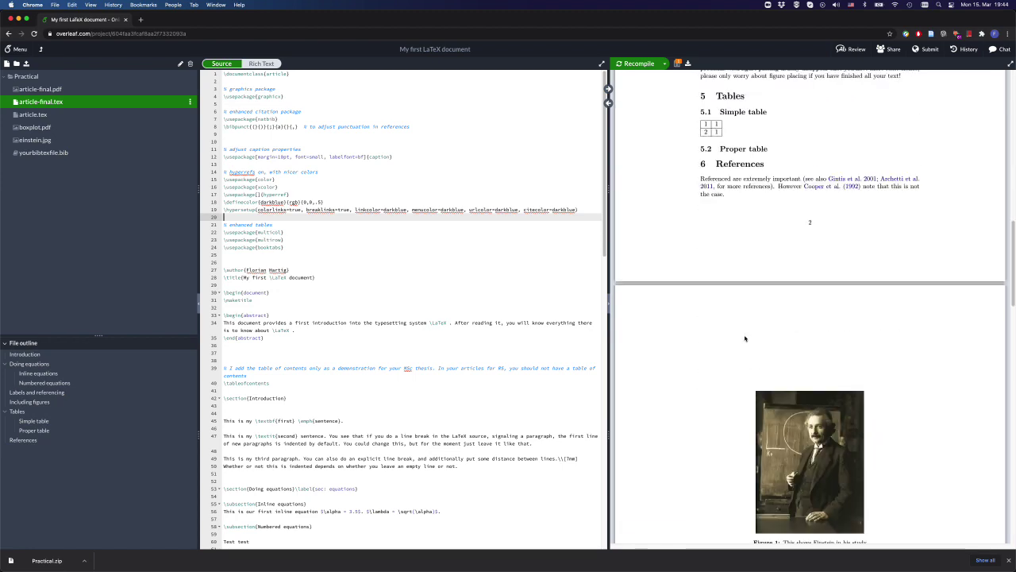
pyautogui.scroll(15, 754, 317)
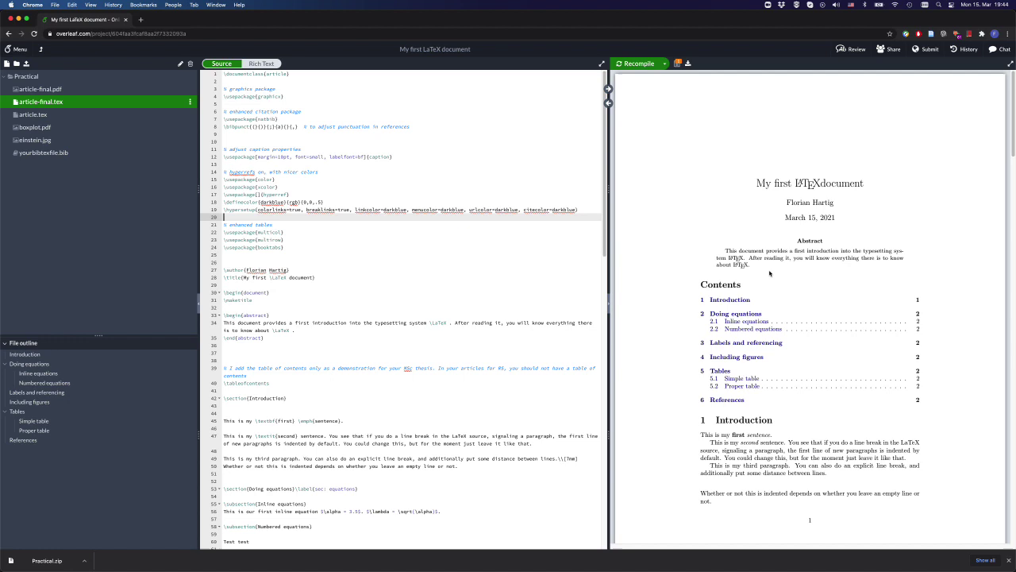
pyautogui.scroll(-10, 780, 305)
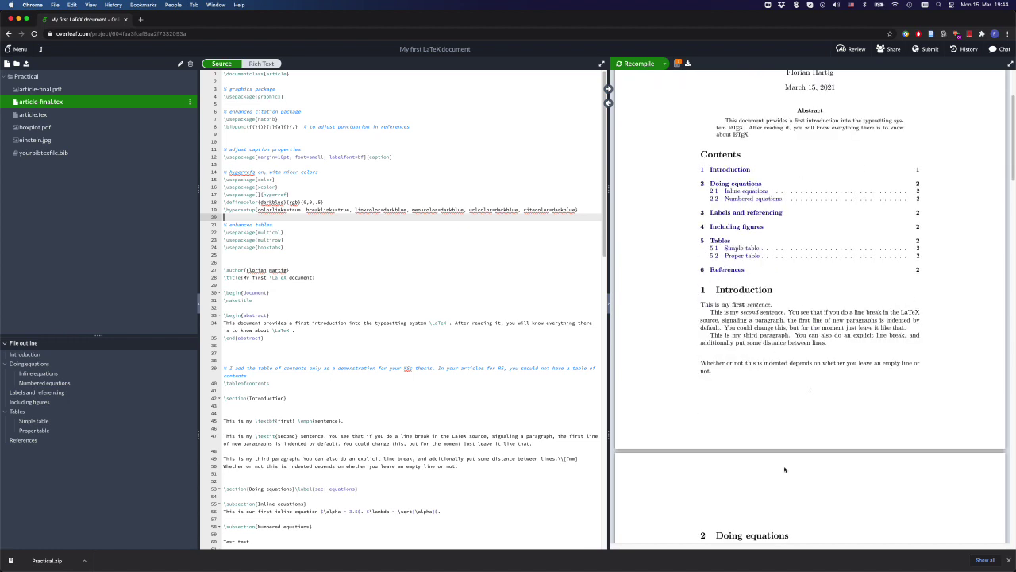
pyautogui.scroll(-10, 743, 353)
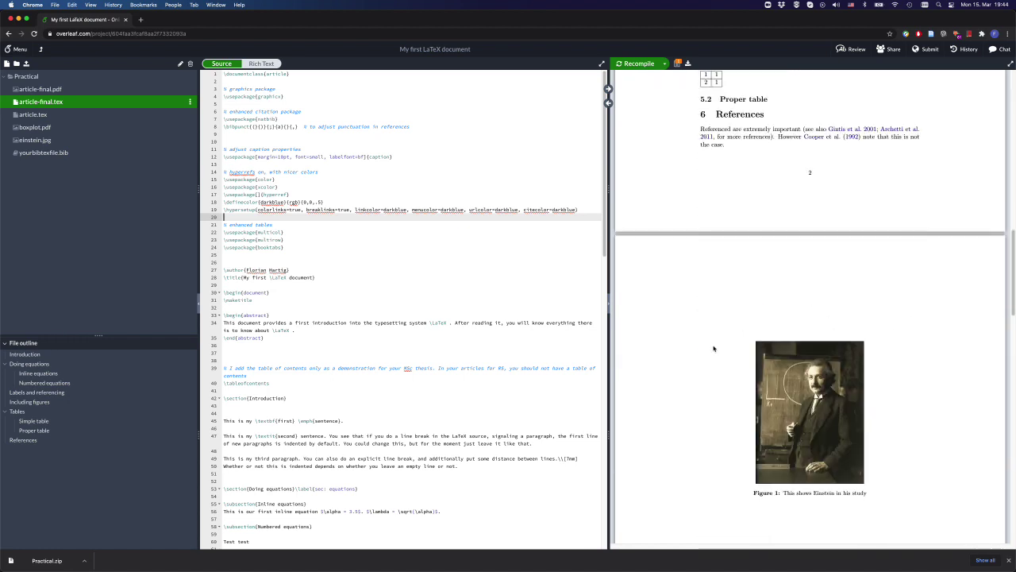
pyautogui.scroll(-10, 714, 350)
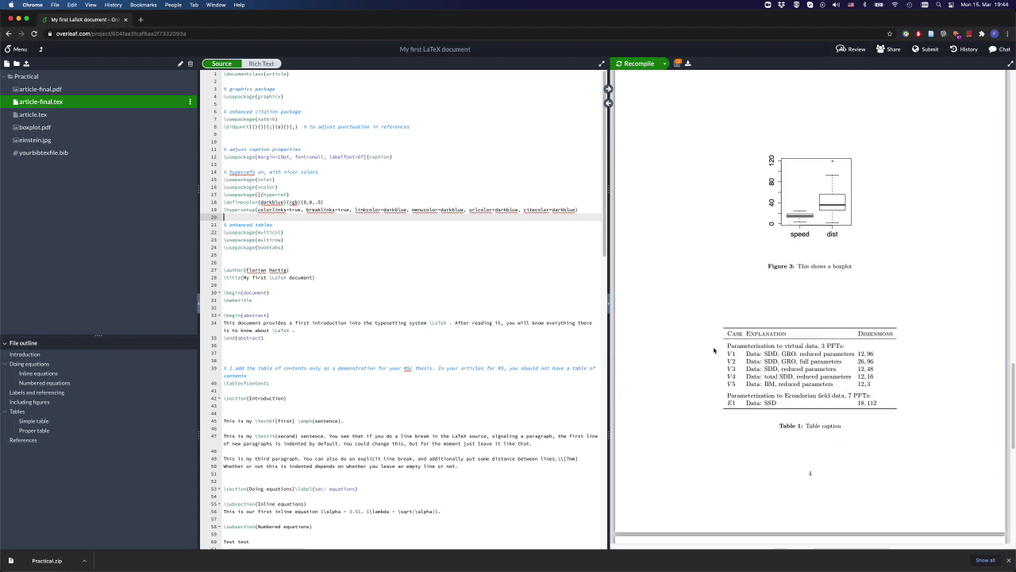
pyautogui.scroll(-5, 770, 271)
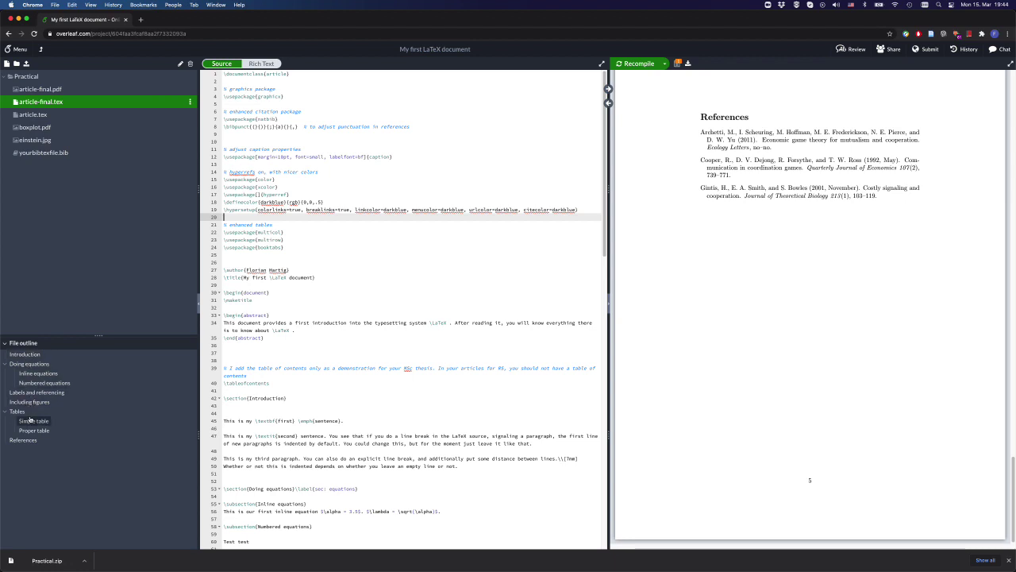
pyautogui.click(28, 356)
pyautogui.click(29, 365)
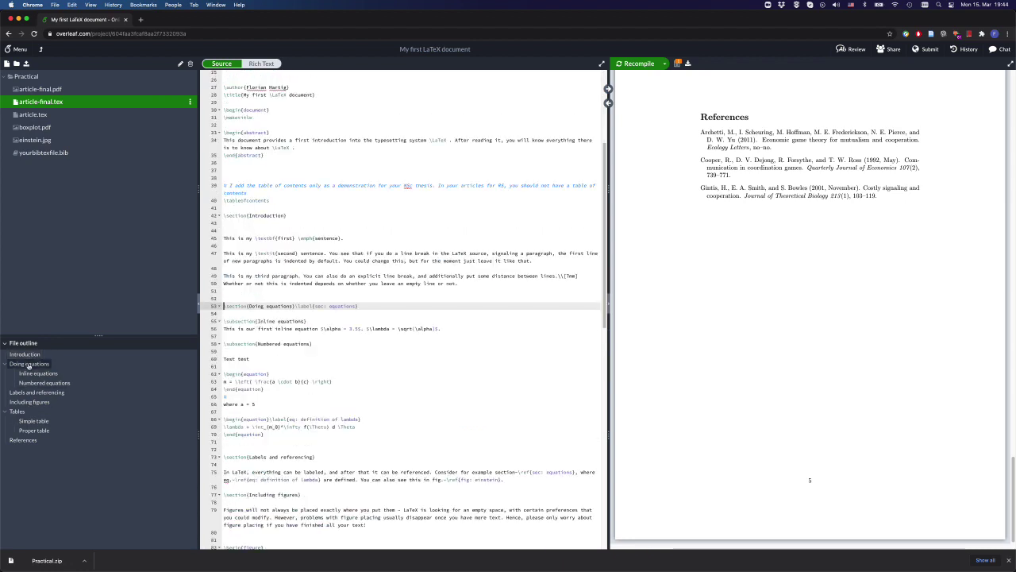
pyautogui.click(28, 392)
pyautogui.click(29, 402)
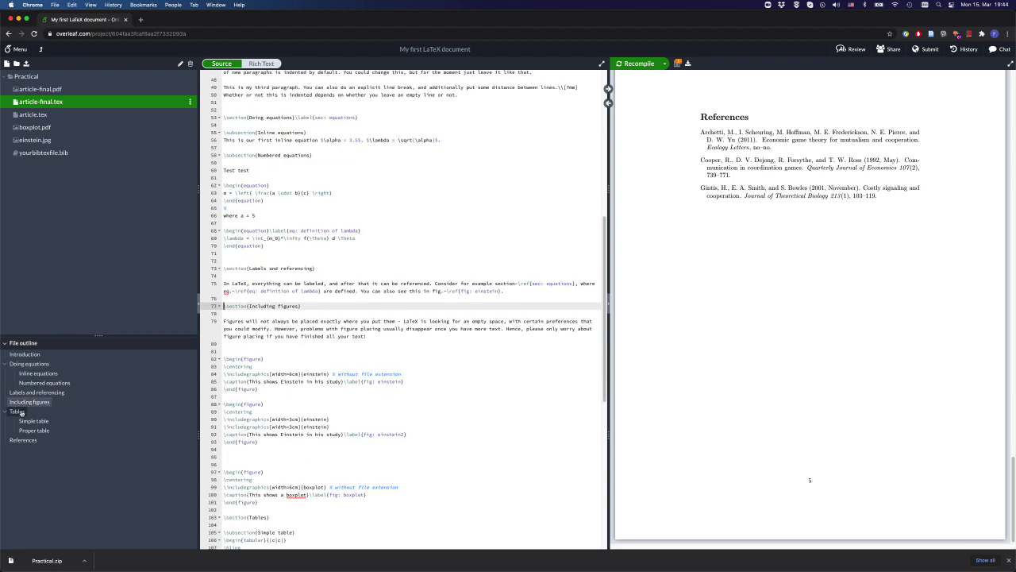
pyautogui.click(19, 411)
pyautogui.click(35, 441)
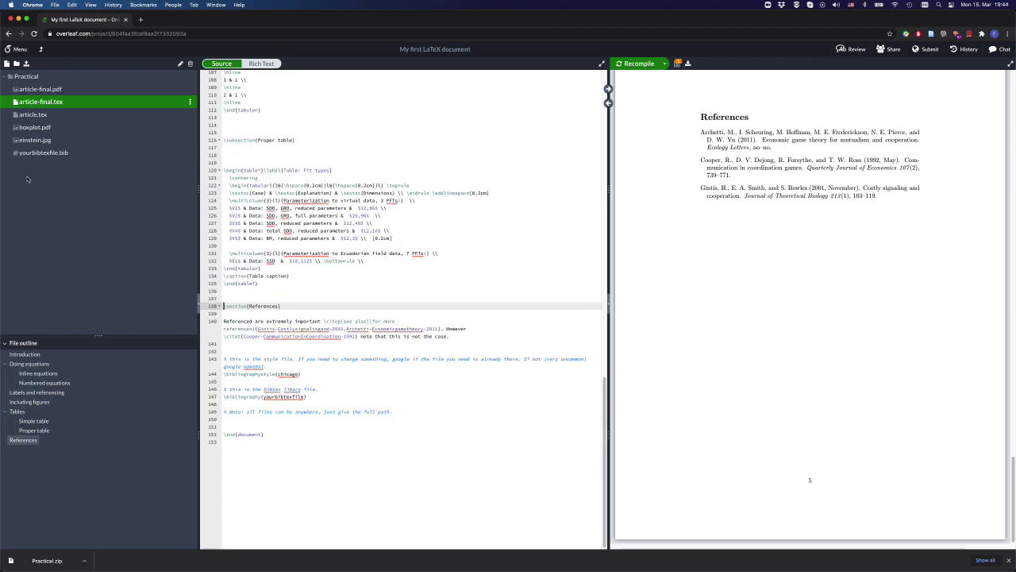
pyautogui.click(60, 117)
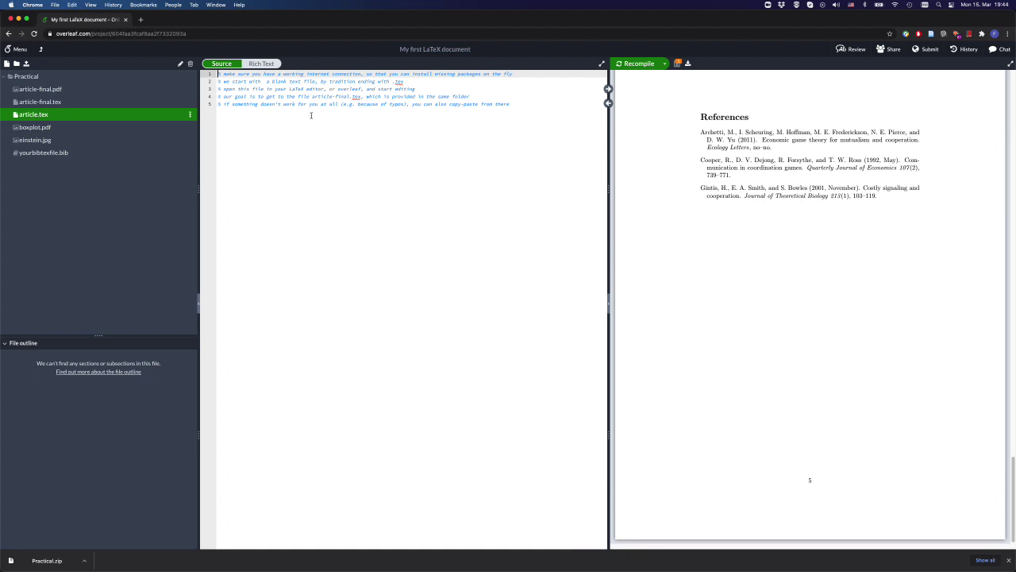
# - Place the caret at the end of comment line 5 and add two blank lines below
pyautogui.moveTo(221, 103)
pyautogui.mouseDown()
pyautogui.moveTo(218, 83)
pyautogui.moveTo(215, 118)
pyautogui.mouseUp()
pyautogui.click(217, 81)
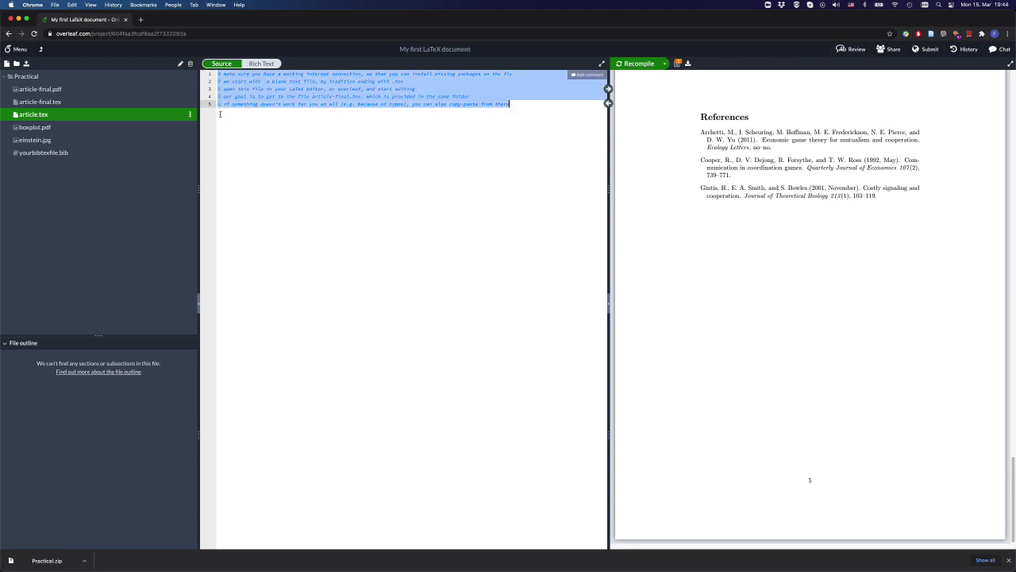
pyautogui.click(220, 104)
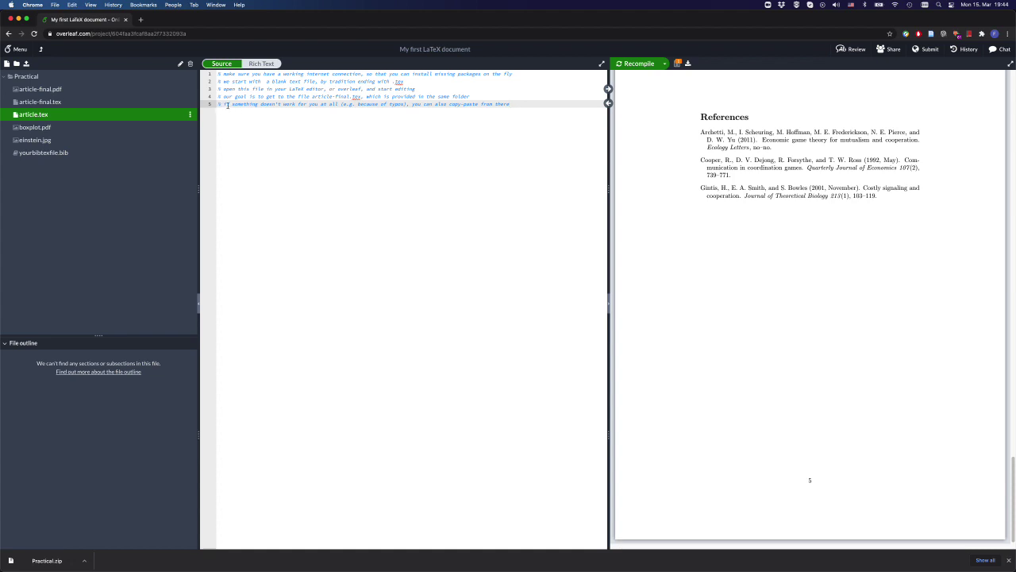
pyautogui.moveTo(225, 104); pyautogui.dragTo(215, 104)
pyautogui.click(254, 106)
pyautogui.moveTo(509, 104); pyautogui.dragTo(210, 75)
pyautogui.click(391, 104)
pyautogui.press('Return')
pyautogui.press('Return')
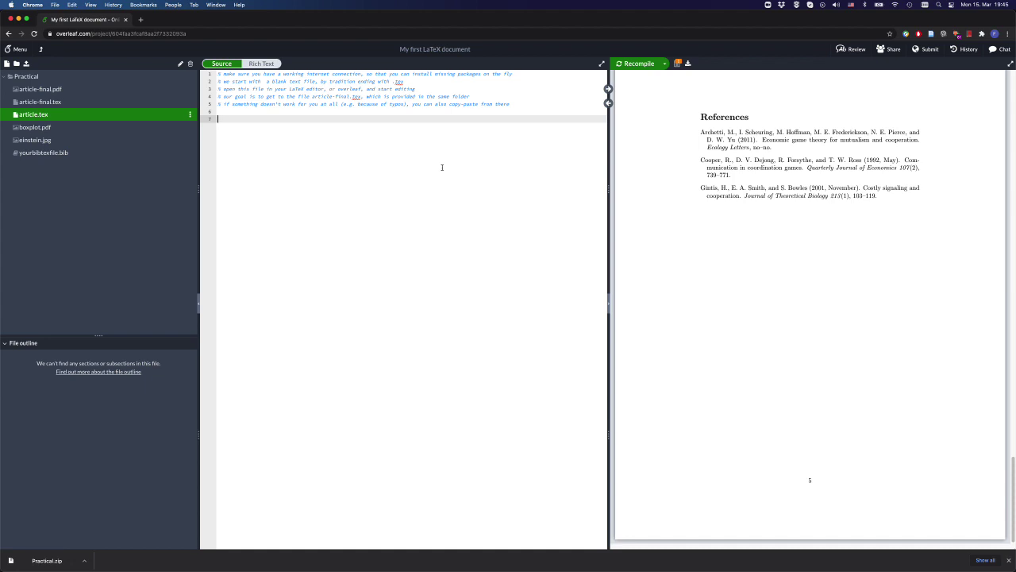
# - Declare \documentclass{article} on line 7 via autocomplete and type placeholder text 'asdf' below it
pyautogui.write('\\')
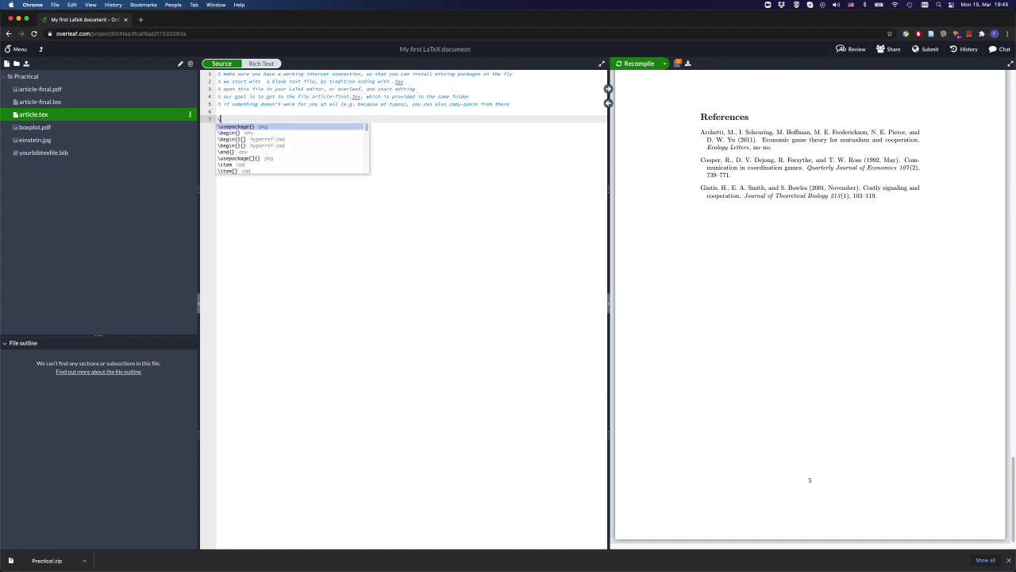
pyautogui.write('do')
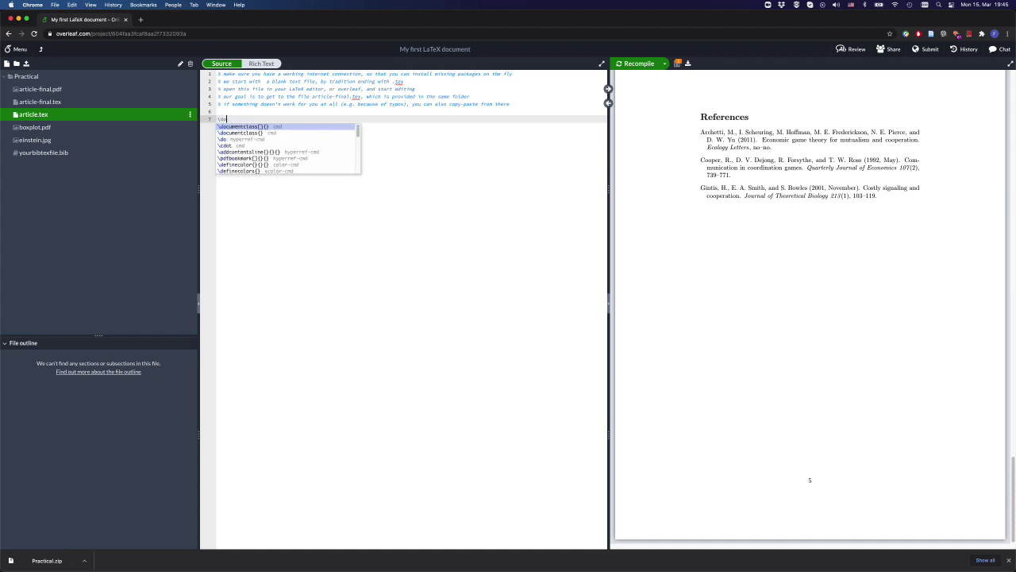
pyautogui.press('Down')
pyautogui.press('Return')
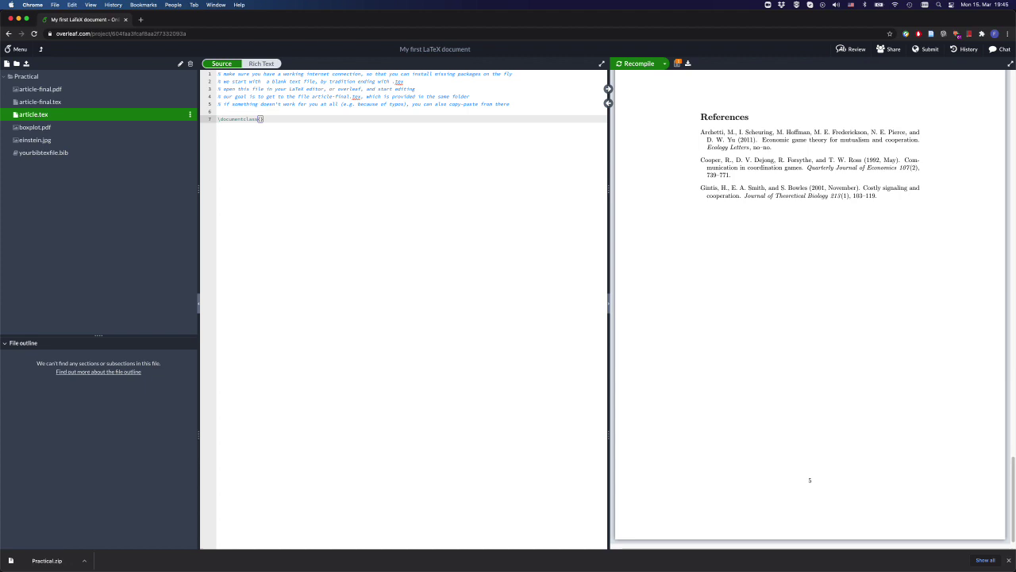
pyautogui.write('article')
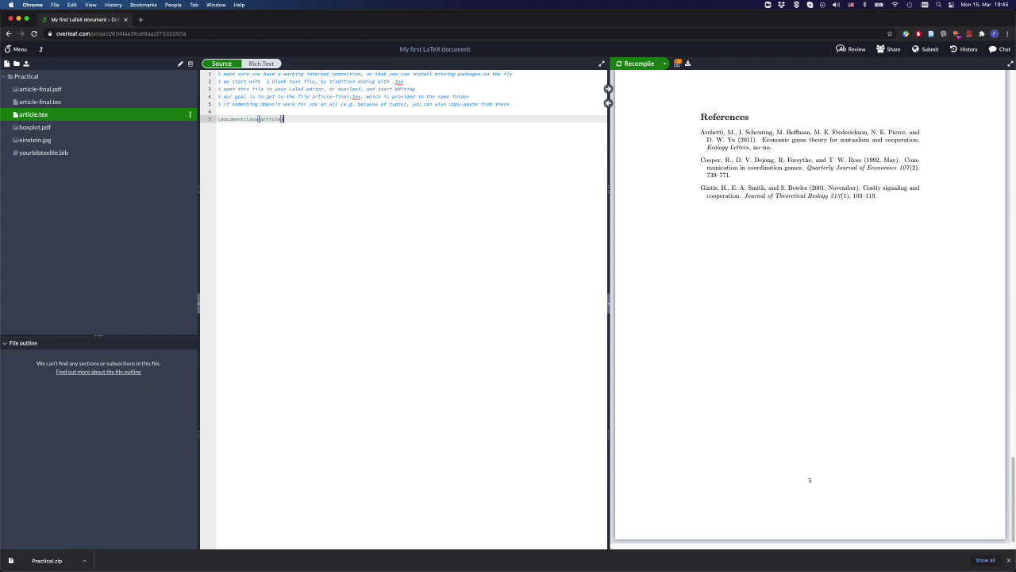
pyautogui.press('Return')
pyautogui.press('Return')
pyautogui.press('Return')
pyautogui.write('asdf')
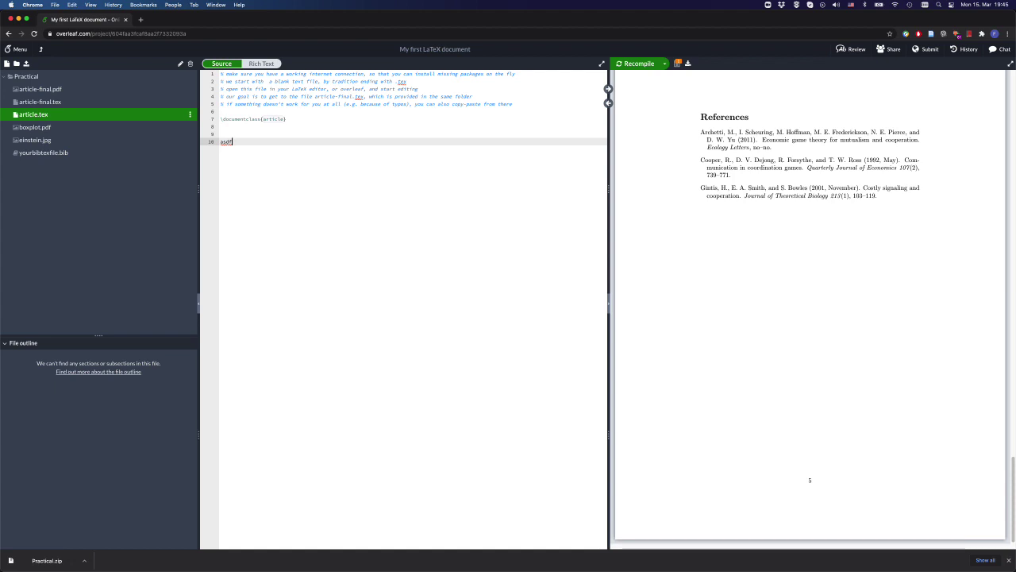
# - Recompile article.tex and review the 'Missing \begin{document}' error reported at line 10
pyautogui.click(58, 125)
pyautogui.click(55, 116)
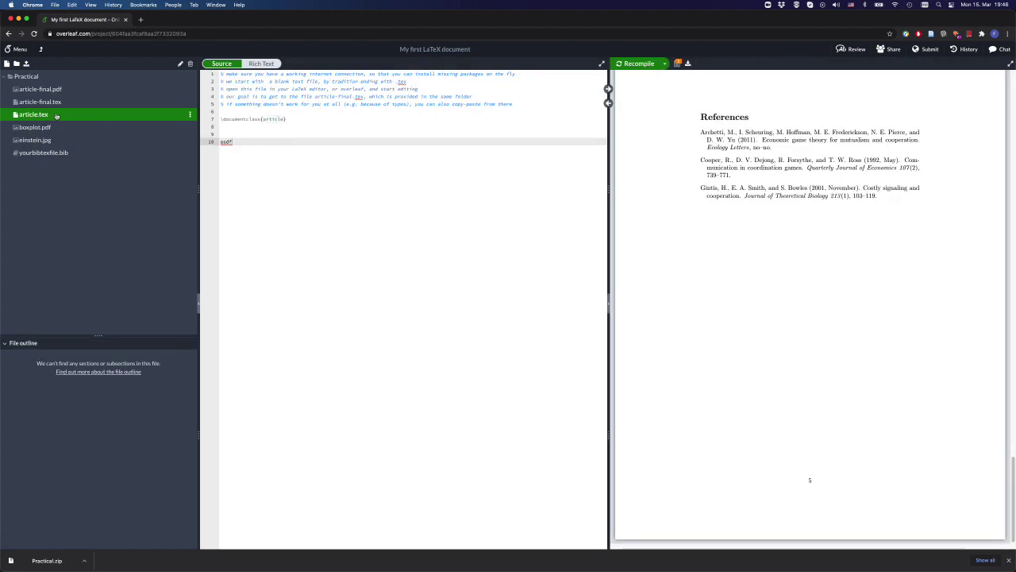
pyautogui.click(643, 64)
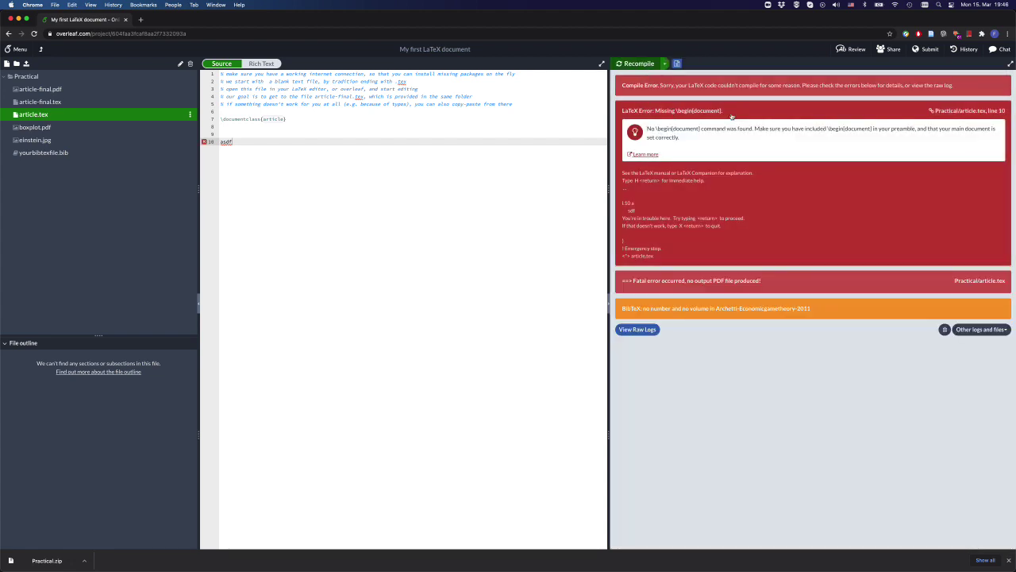
pyautogui.moveTo(286, 119); pyautogui.dragTo(221, 120)
pyautogui.click(276, 130)
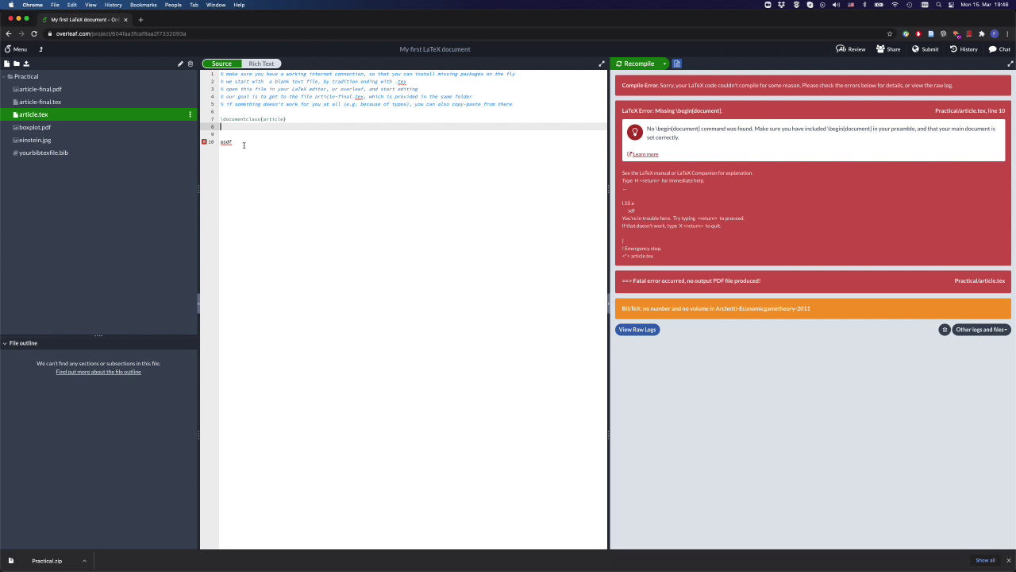
pyautogui.moveTo(243, 144); pyautogui.dragTo(203, 143)
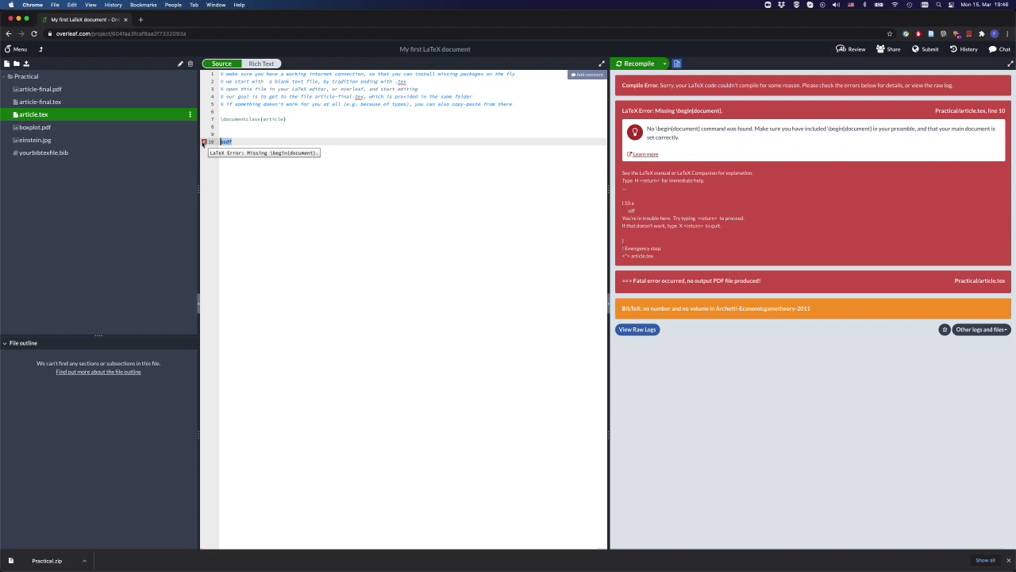
# - Insert a \begin{document}…\end{document} environment above the placeholder using autocomplete
pyautogui.click(256, 131)
pyautogui.press('Return')
pyautogui.press('Up')
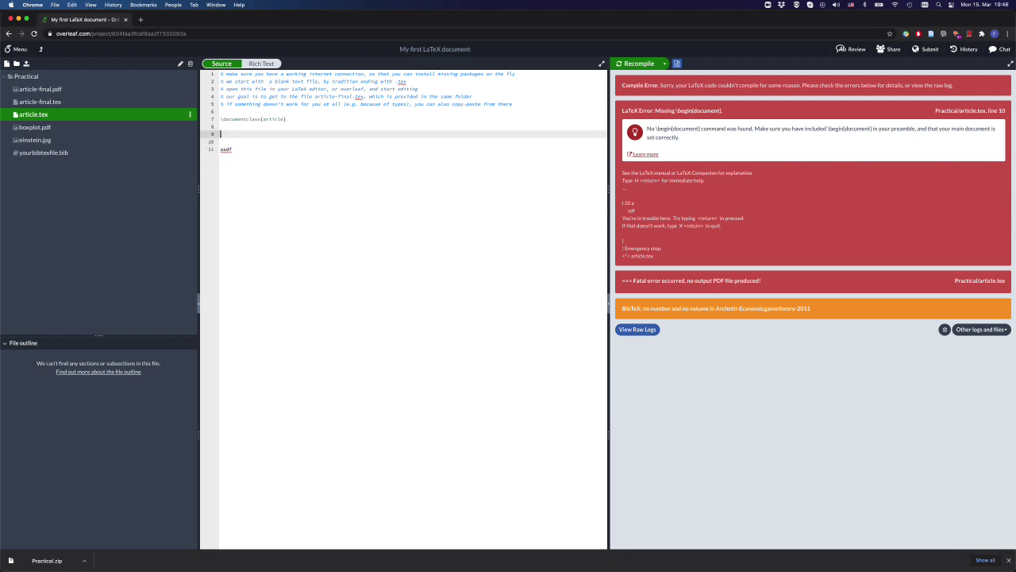
pyautogui.write('\\ve')
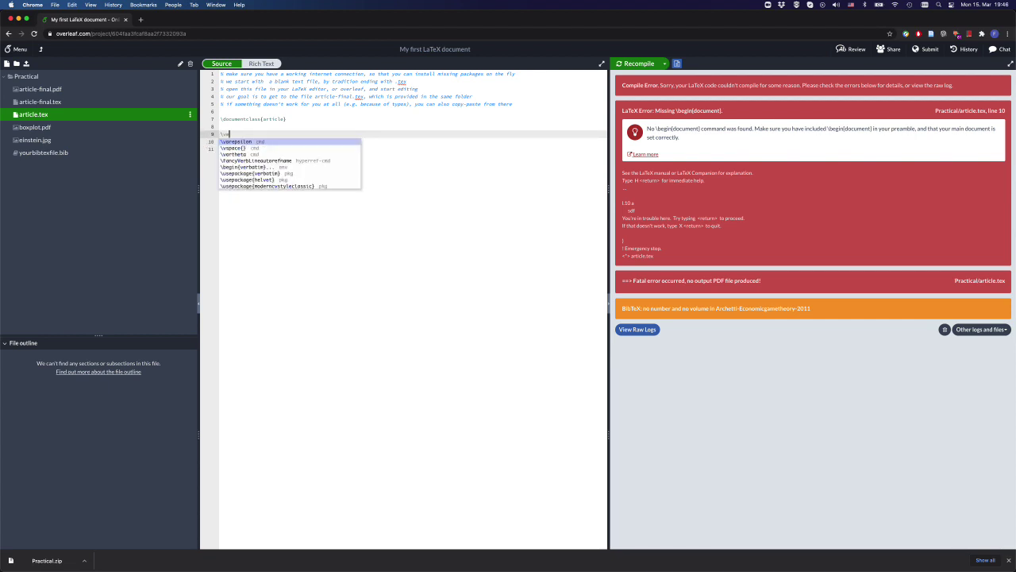
pyautogui.press('BackSpace')
pyautogui.press('BackSpace')
pyautogui.write('be')
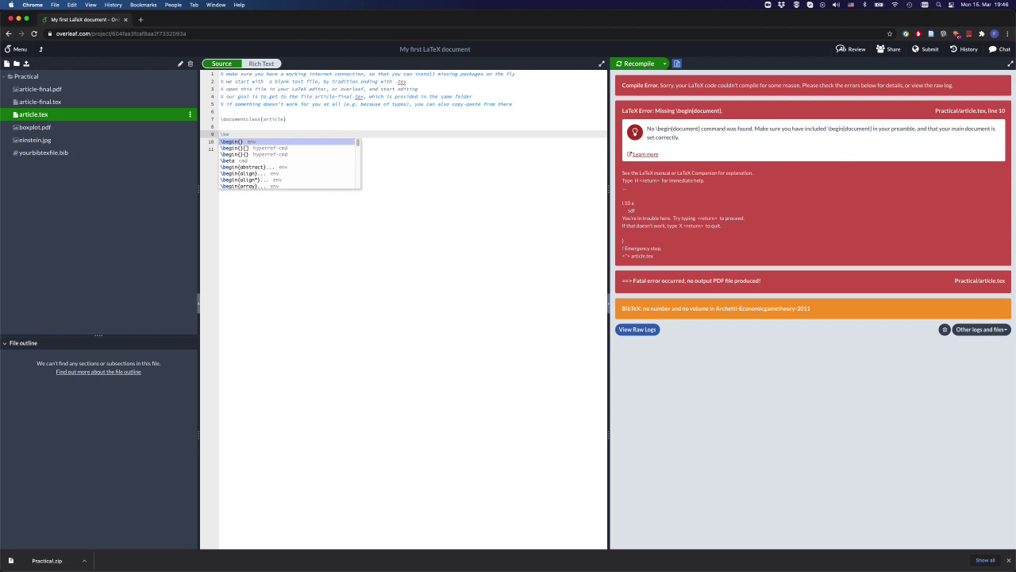
pyautogui.write('gin')
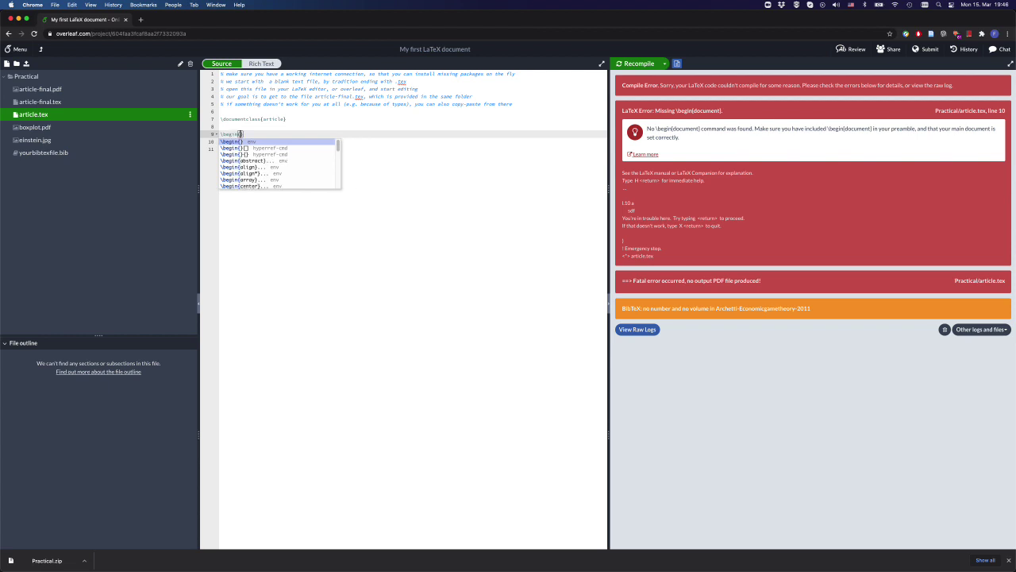
pyautogui.write('{doc')
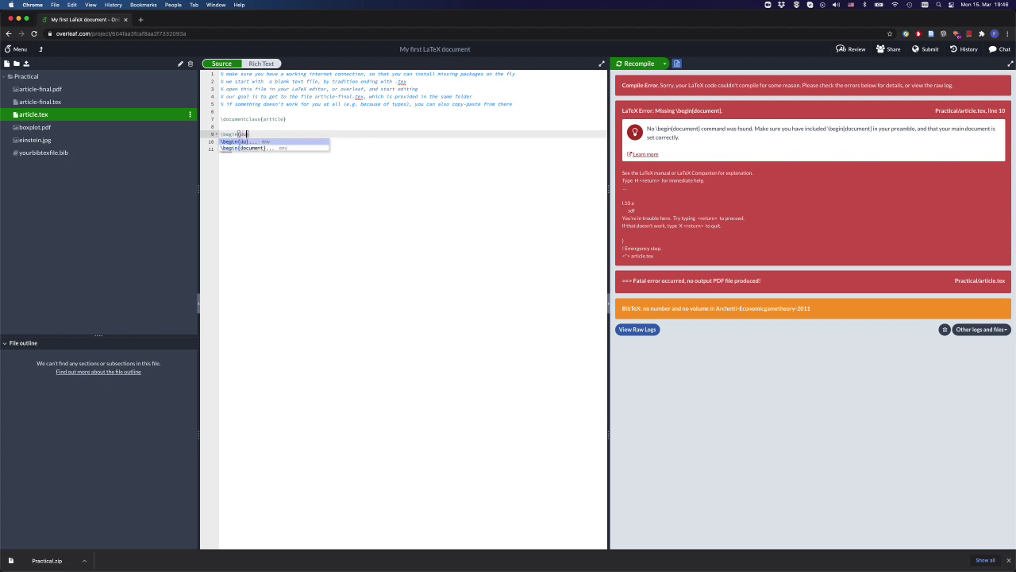
pyautogui.press('BackSpace')
pyautogui.press('BackSpace')
pyautogui.write('o')
pyautogui.press('Down')
pyautogui.press('Return')
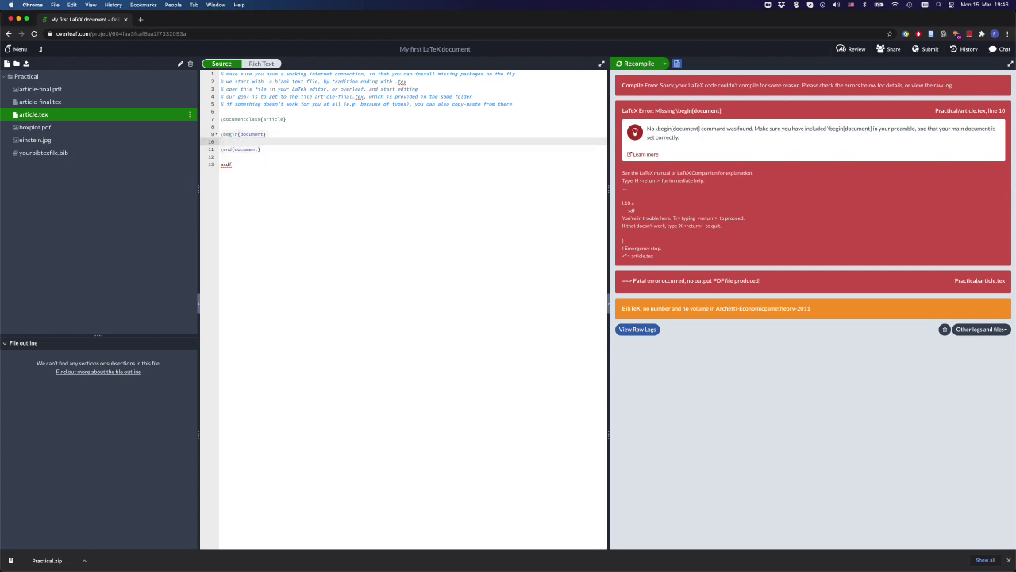
# - Delete the stray 'asdf' and put 'asdf' on its own line inside the document body
pyautogui.doubleClick(241, 169)
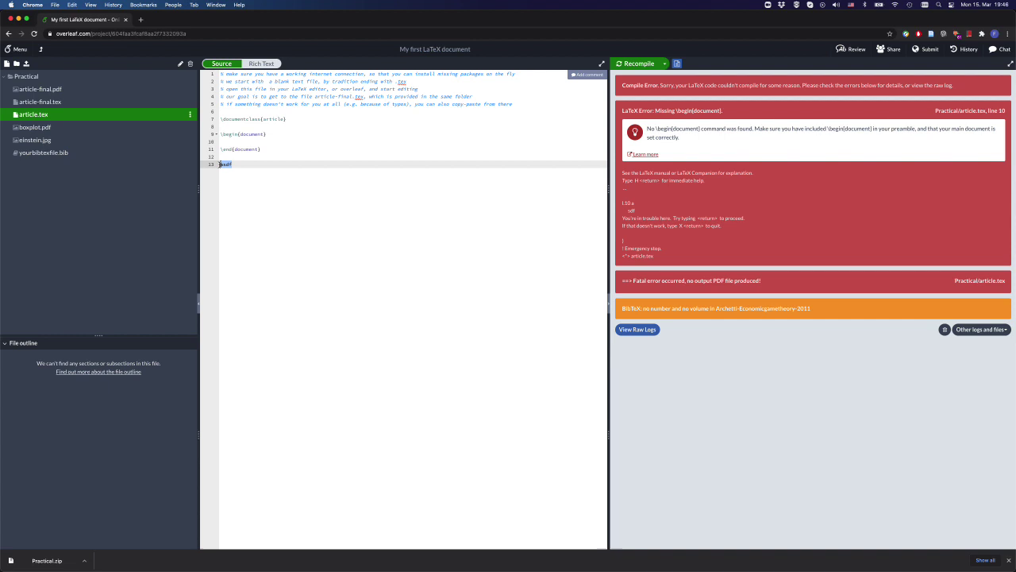
pyautogui.press('BackSpace')
pyautogui.press('Up')
pyautogui.press('Up')
pyautogui.press('Return')
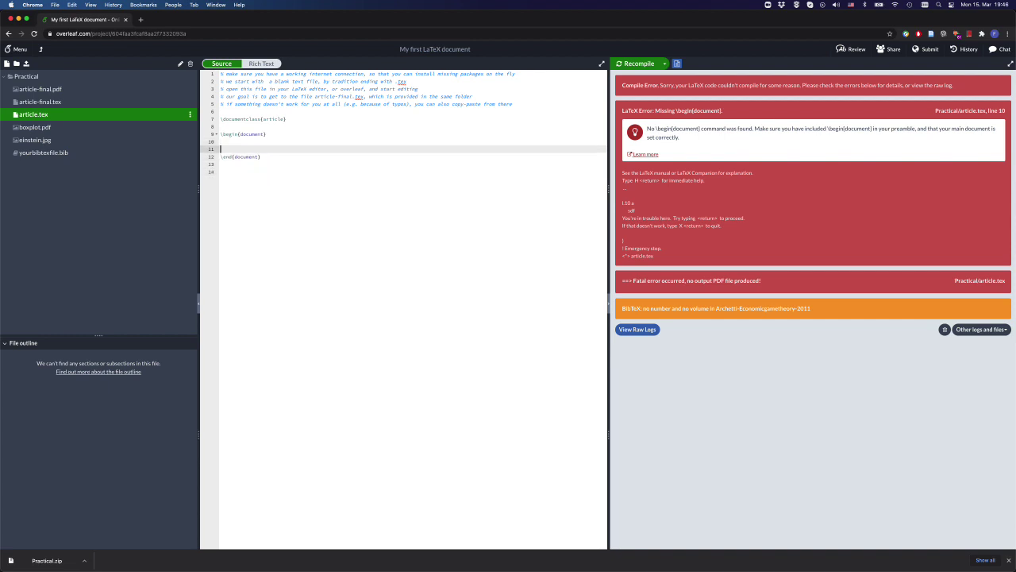
pyautogui.press('Return')
pyautogui.press('Up')
pyautogui.press('Up')
pyautogui.write('asdf')
pyautogui.moveTo(262, 164); pyautogui.dragTo(220, 134)
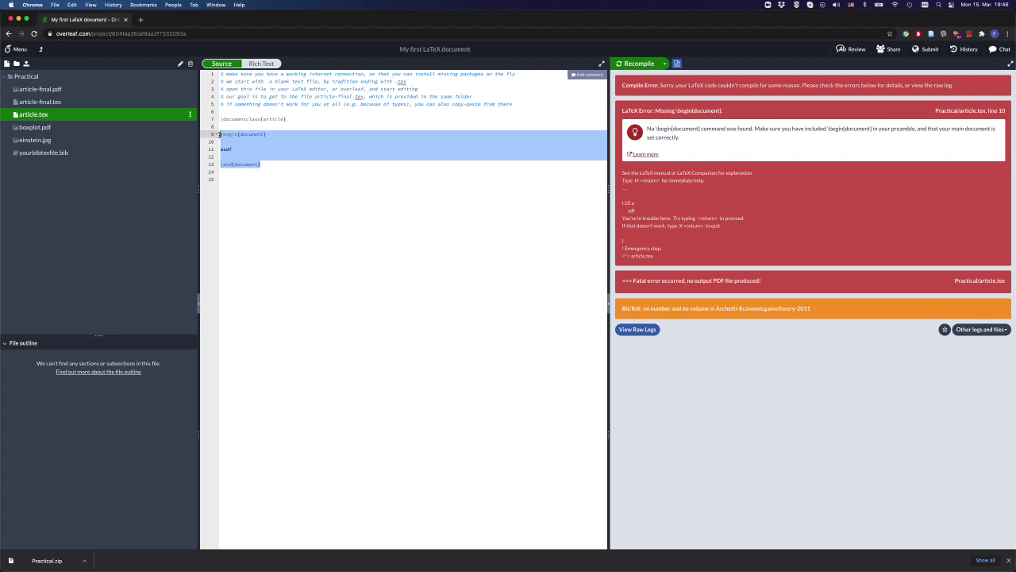
pyautogui.moveTo(277, 136); pyautogui.dragTo(233, 135)
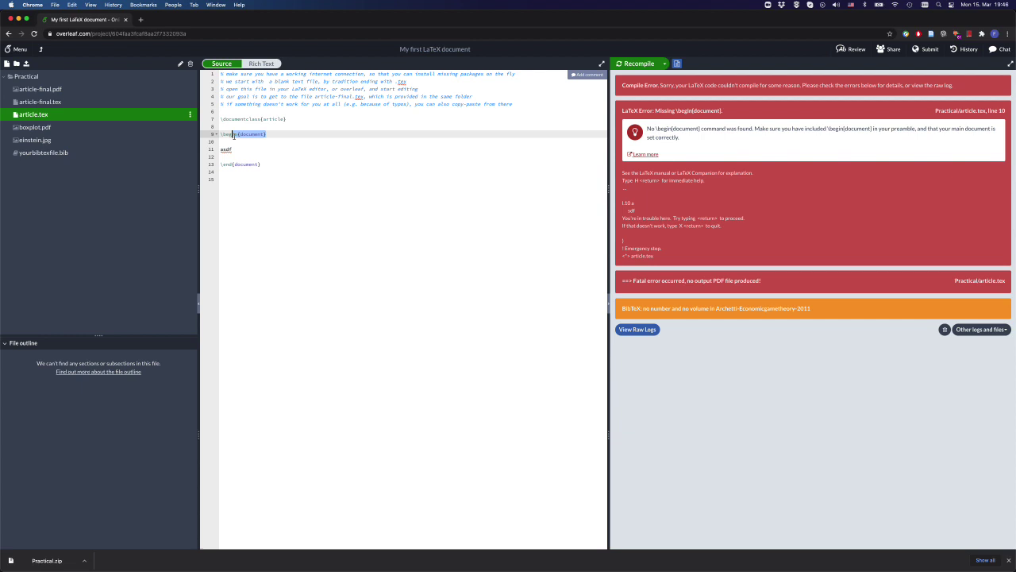
pyautogui.click(235, 135)
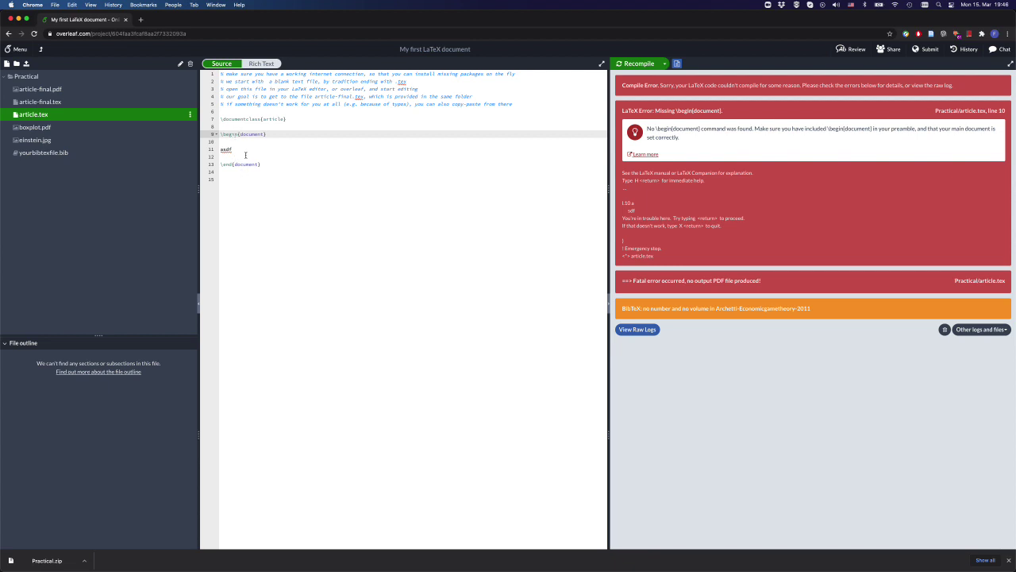
pyautogui.click(245, 163)
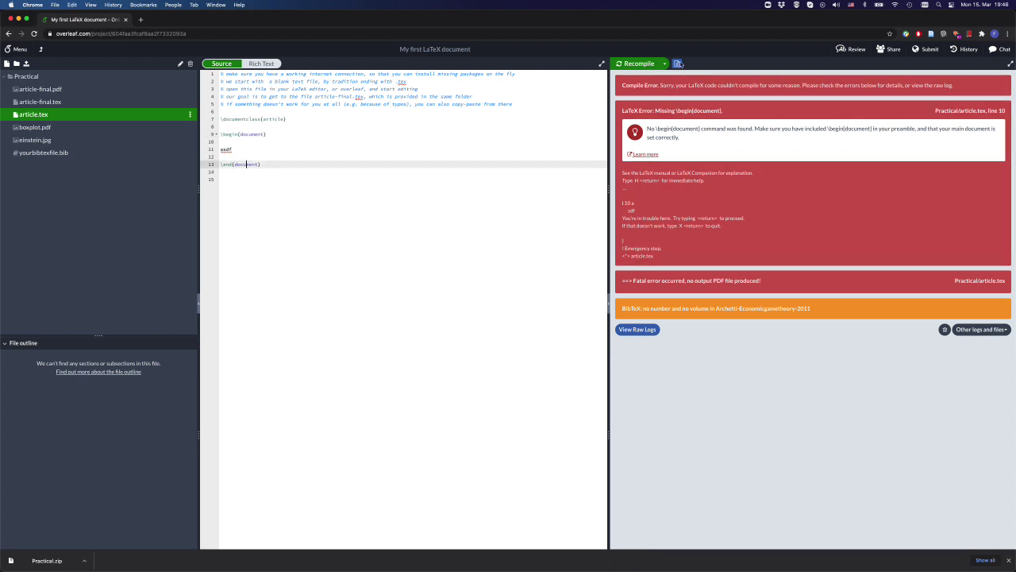
# - Recompile, then replace 'asdf' with two sentences starting 'This is my first sentence.'
pyautogui.click(649, 65)
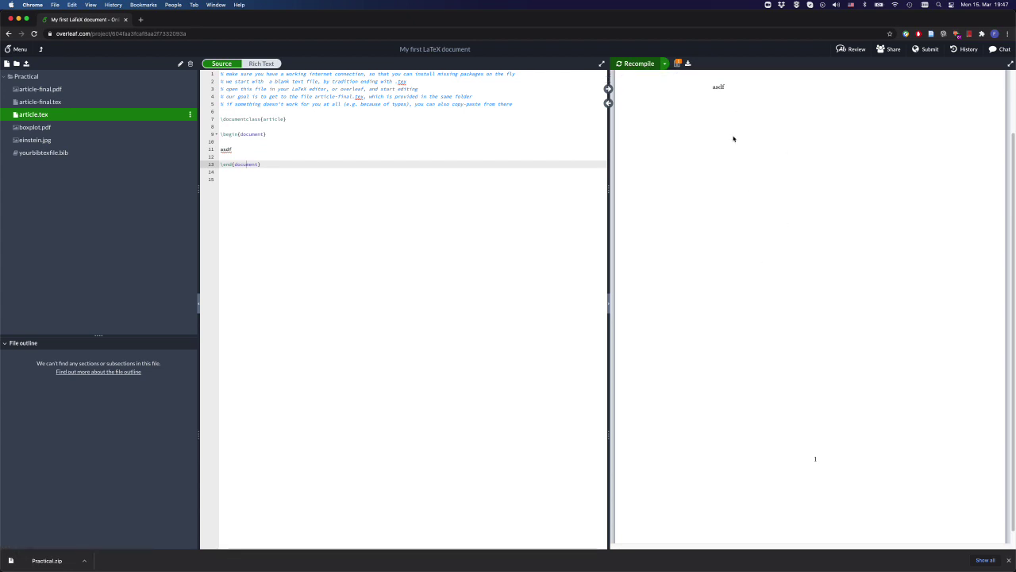
pyautogui.scroll(2, 742, 152)
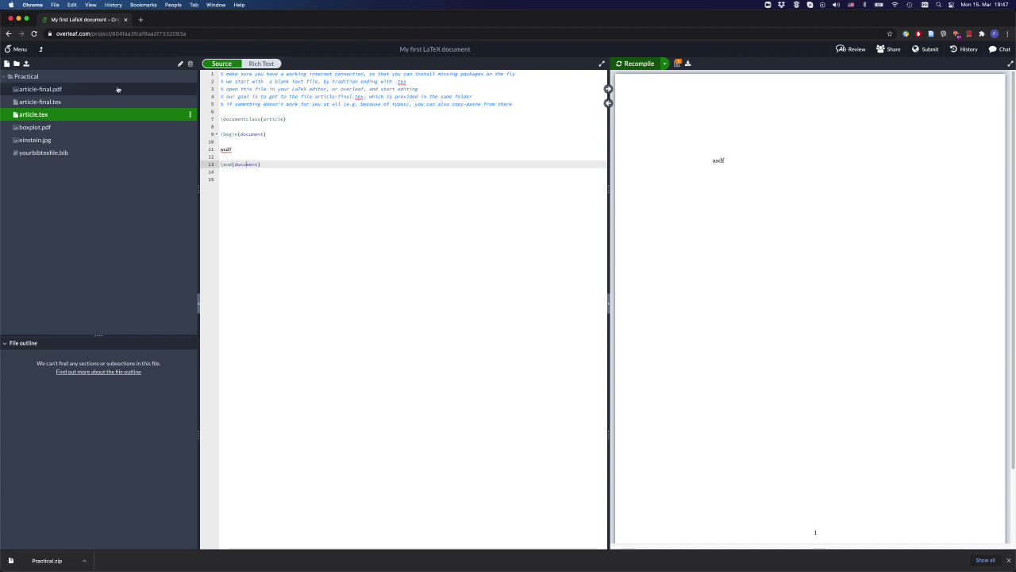
pyautogui.moveTo(232, 150); pyautogui.dragTo(211, 151)
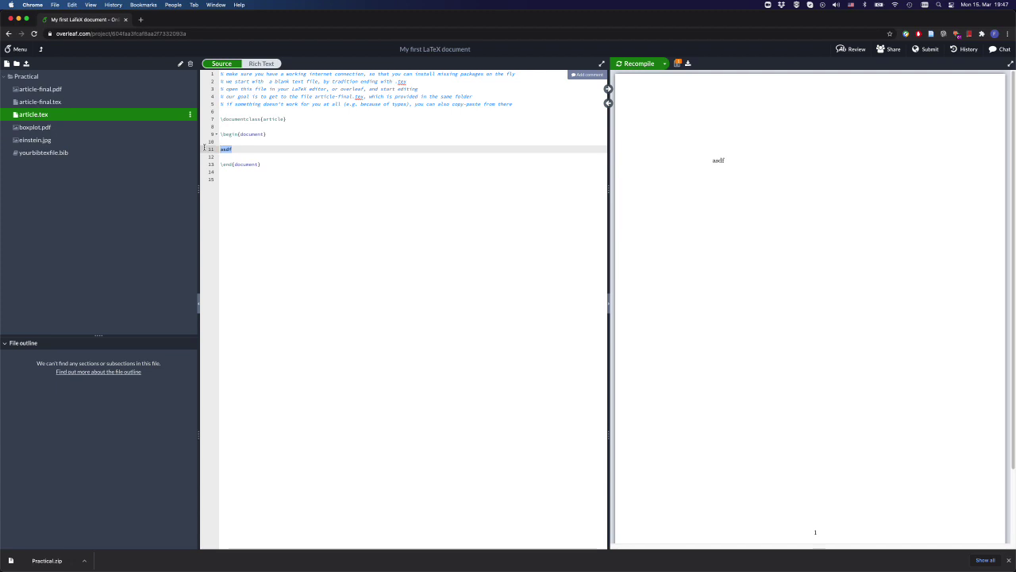
pyautogui.write('This is my ')
pyautogui.write('first stent')
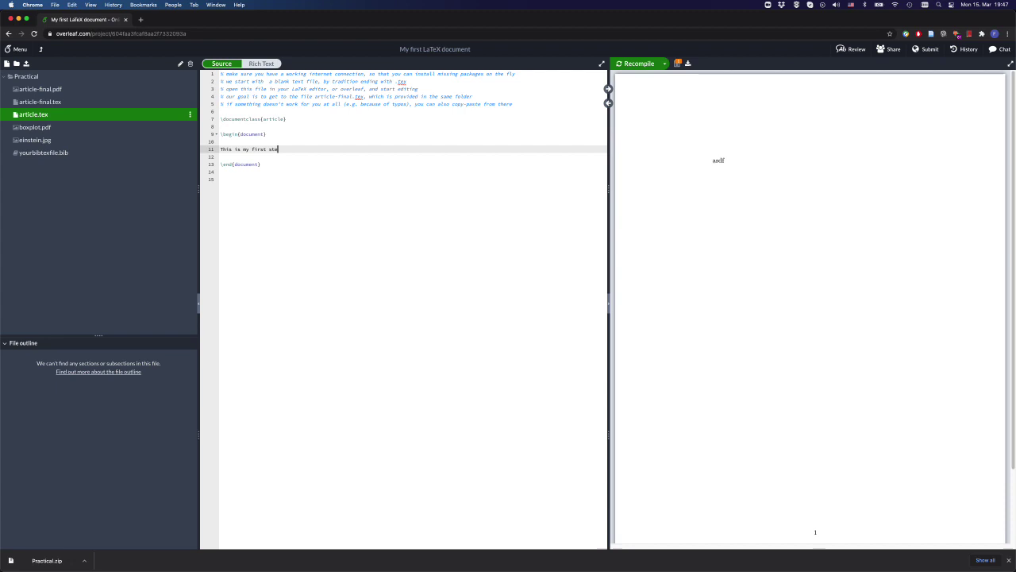
pyautogui.press('BackSpace')
pyautogui.press('BackSpace')
pyautogui.press('BackSpace')
pyautogui.press('BackSpace')
pyautogui.write('ebteb')
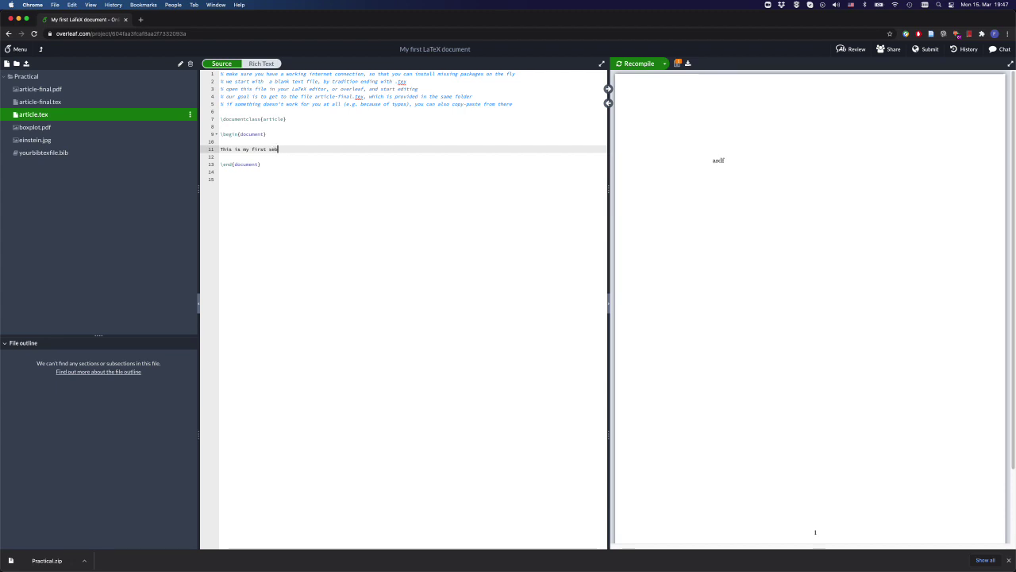
pyautogui.press('BackSpace')
pyautogui.press('BackSpace')
pyautogui.press('BackSpace')
pyautogui.write('tence. This is')
pyautogui.write(' a')
pyautogui.write('second se')
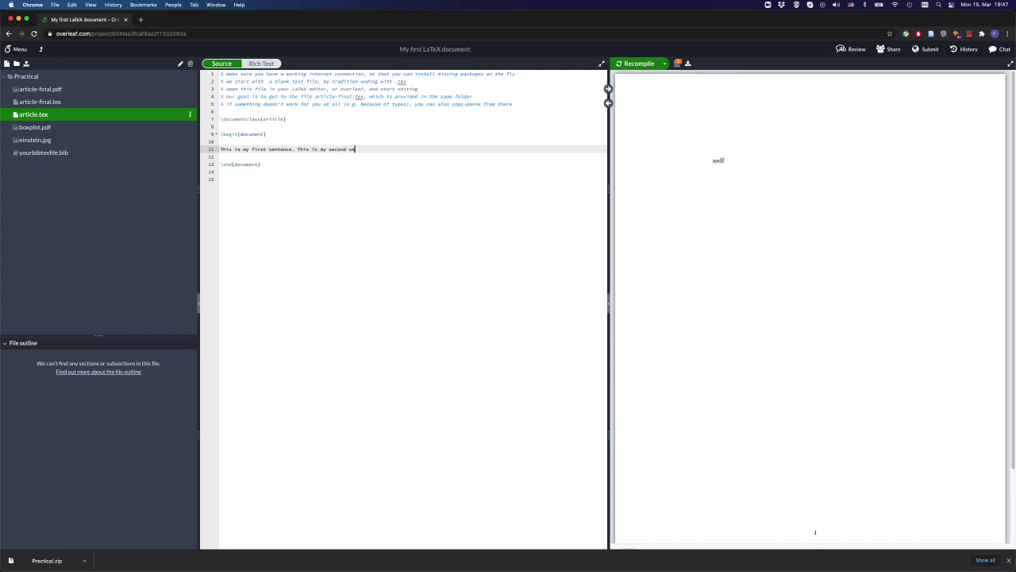
pyautogui.write('tntence.')
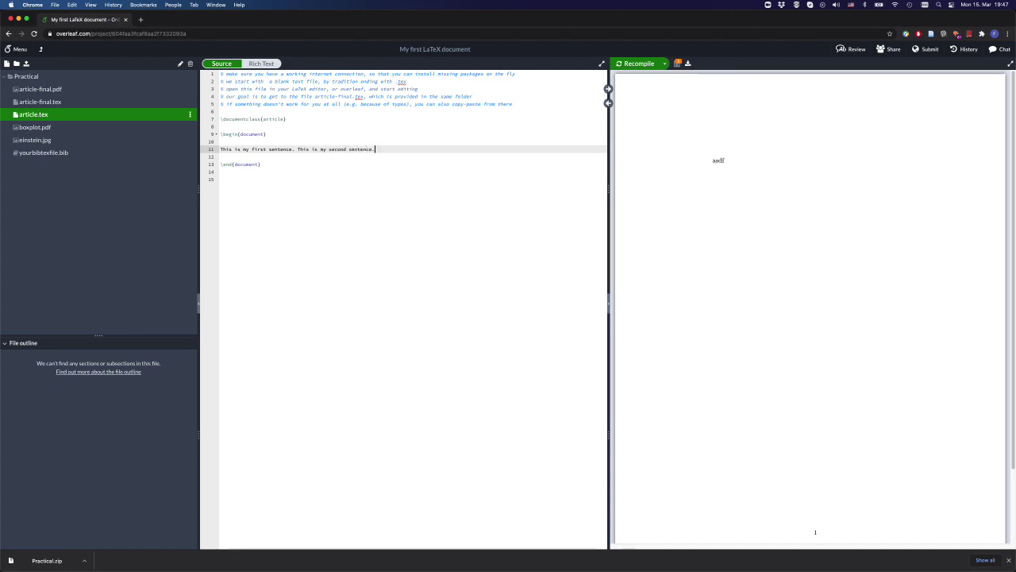
# - Add the second paragraph 'This is my second paragraph…' and correct its misspelling to 'sentence'
pyautogui.press('Return')
pyautogui.press('Return')
pyautogui.write('This is m')
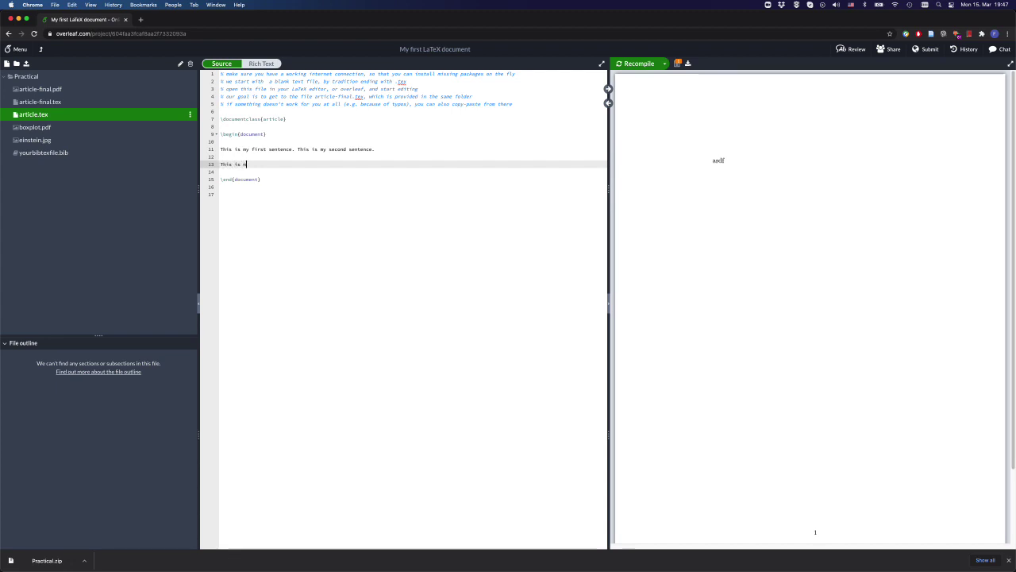
pyautogui.write('y second paragraph. ')
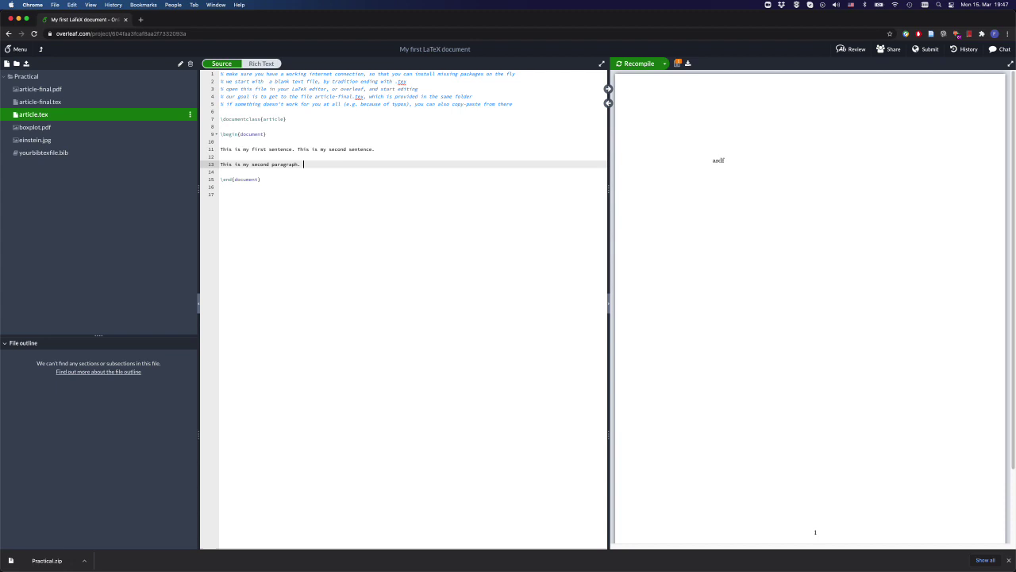
pyautogui.write('This is the sa')
pyautogui.write('cond senten')
pyautogui.write('e of the second paragraph')
pyautogui.rightClick(360, 164)
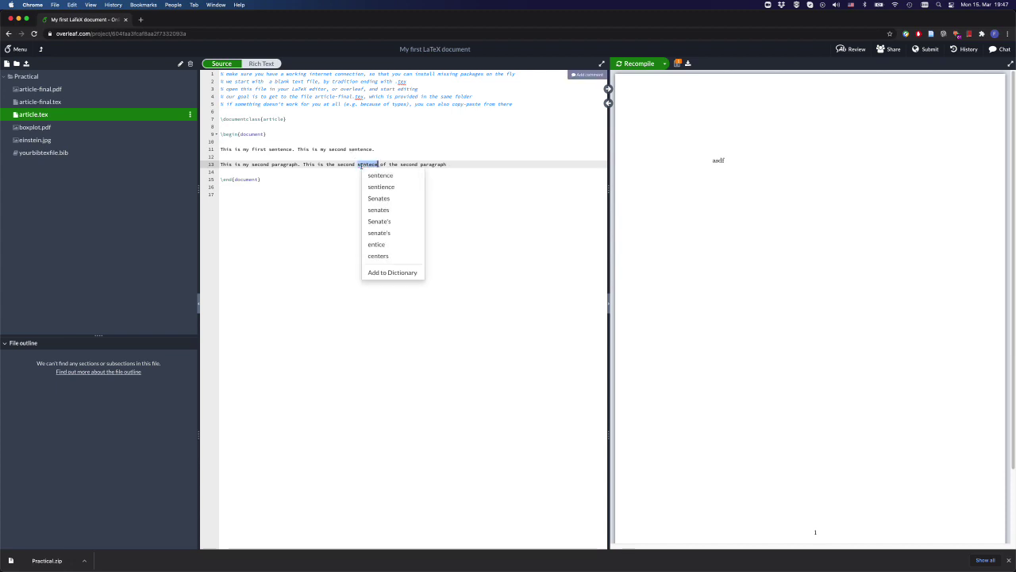
pyautogui.click(380, 174)
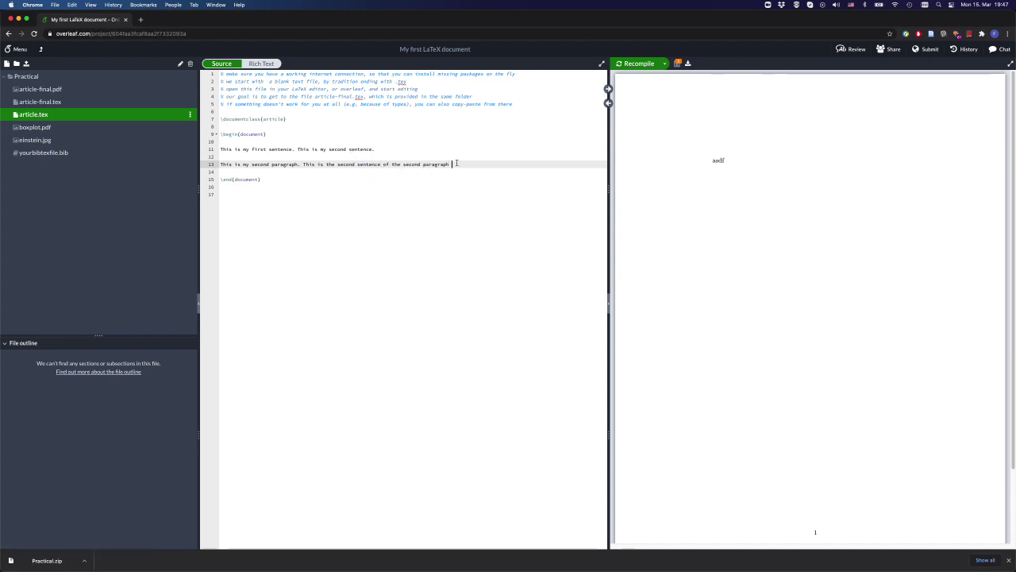
# - Extend the first paragraph with 'I should add some more text here… Let's see if this is enough.' and recompile
pyautogui.click(639, 64)
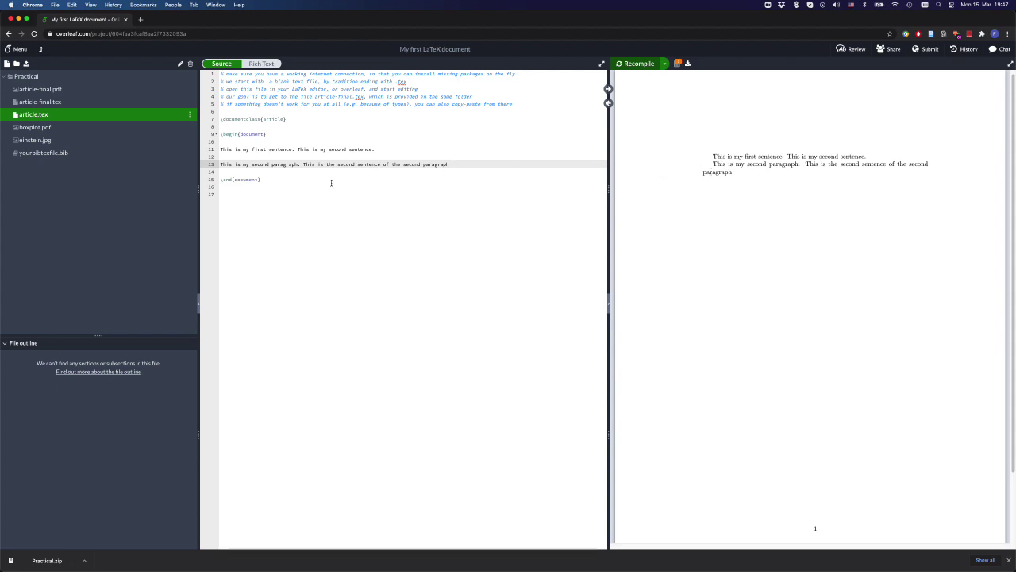
pyautogui.click(397, 149)
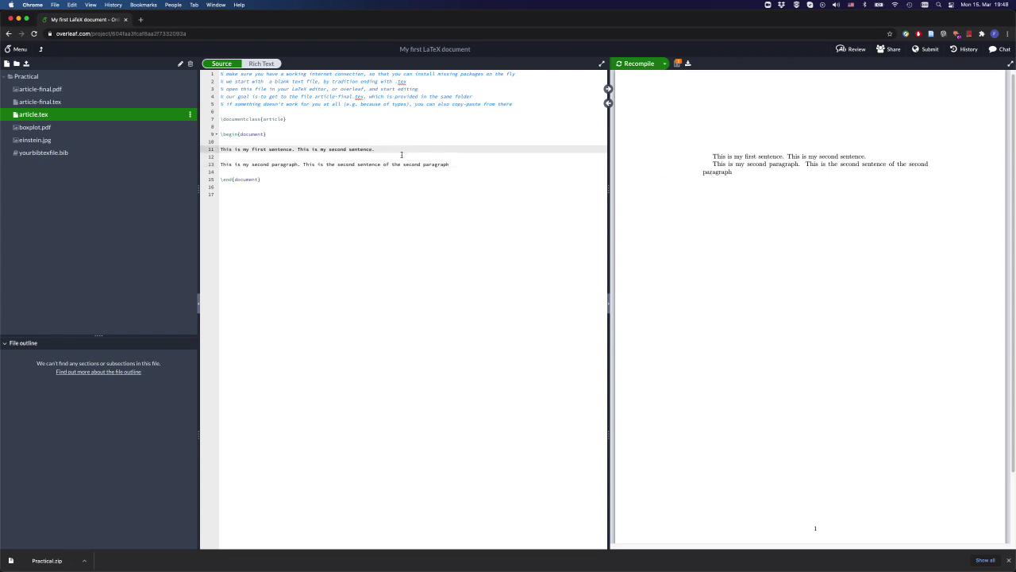
pyautogui.moveTo(381, 148); pyautogui.dragTo(298, 149)
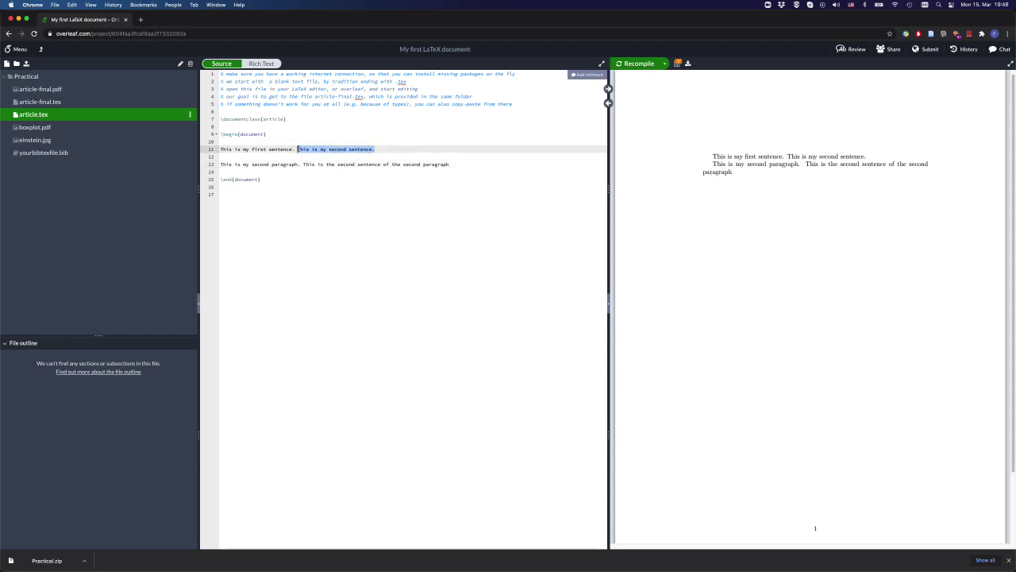
pyautogui.click(407, 151)
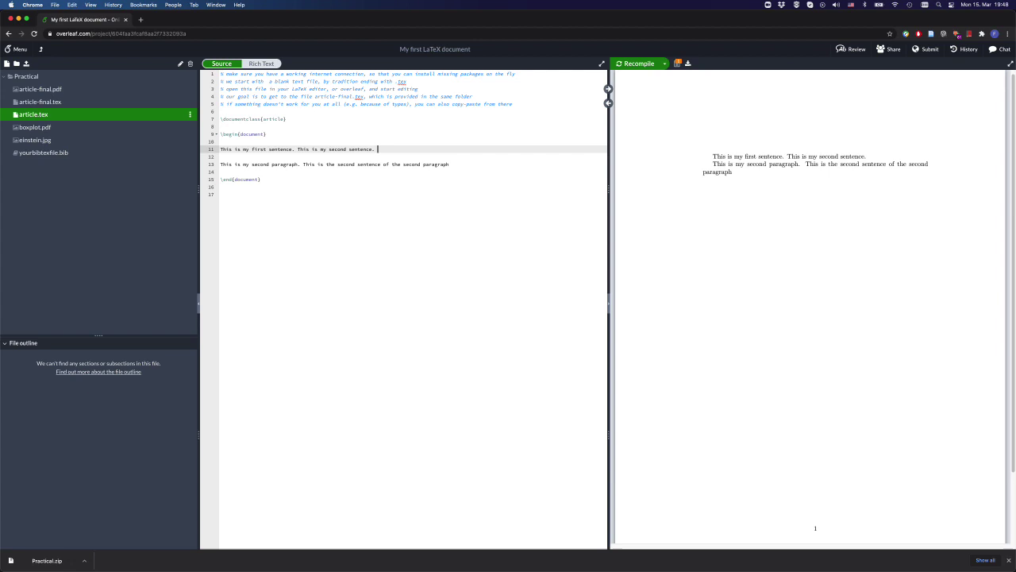
pyautogui.write("I should add some more text here, and some more text again. Let's see if this is")
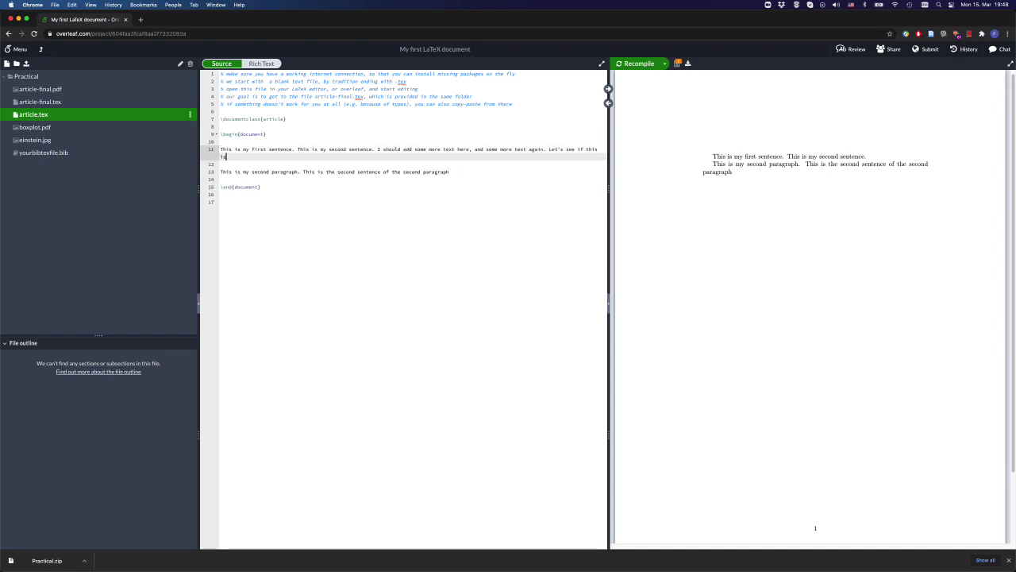
pyautogui.write(' enough.')
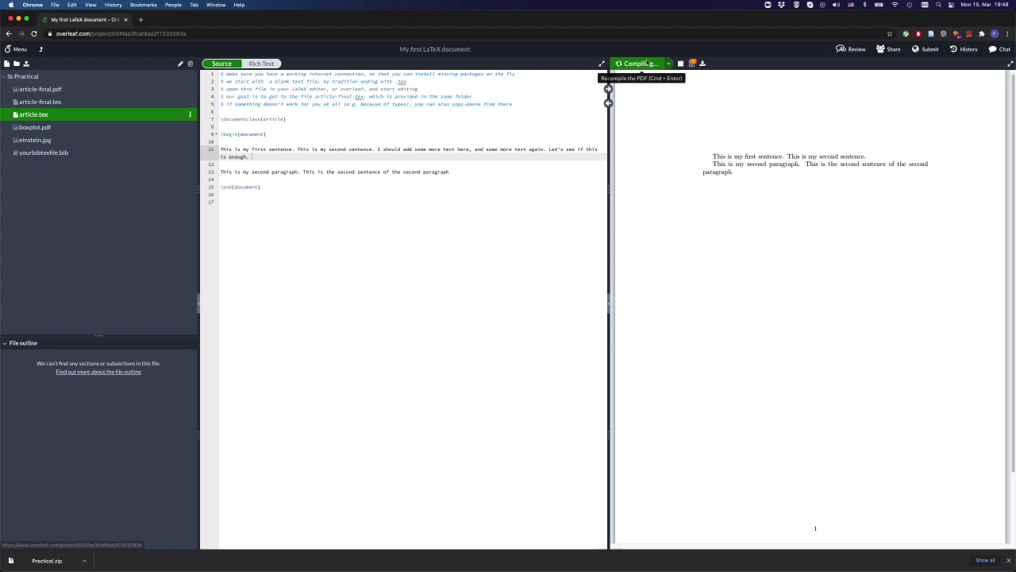
pyautogui.click(645, 62)
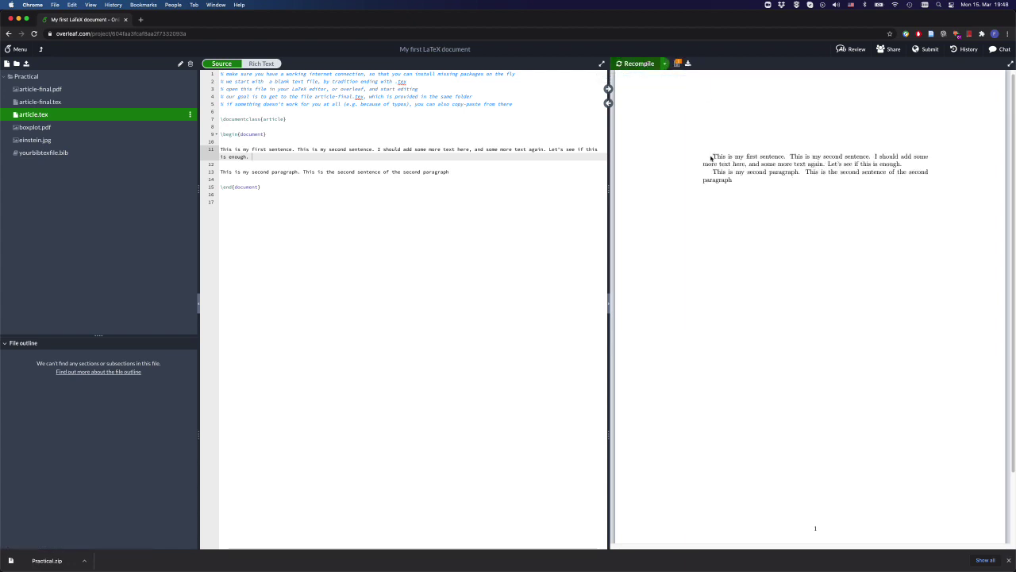
# - Append sentences about default paragraph indentation and line breaks to line 13, ending with \\ \\
pyautogui.moveTo(712, 156); pyautogui.dragTo(816, 164)
pyautogui.click(713, 169)
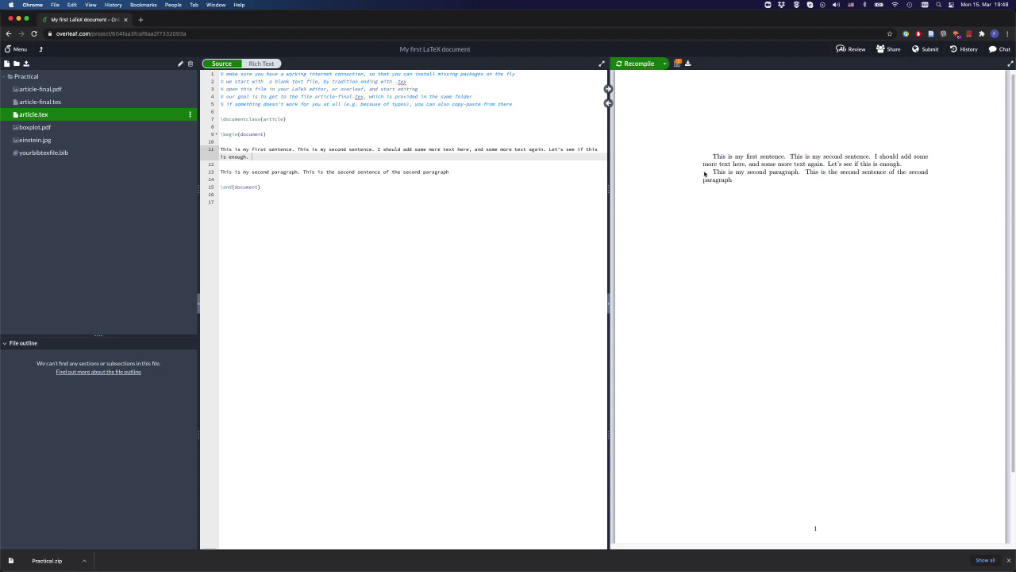
pyautogui.moveTo(712, 172); pyautogui.dragTo(710, 177)
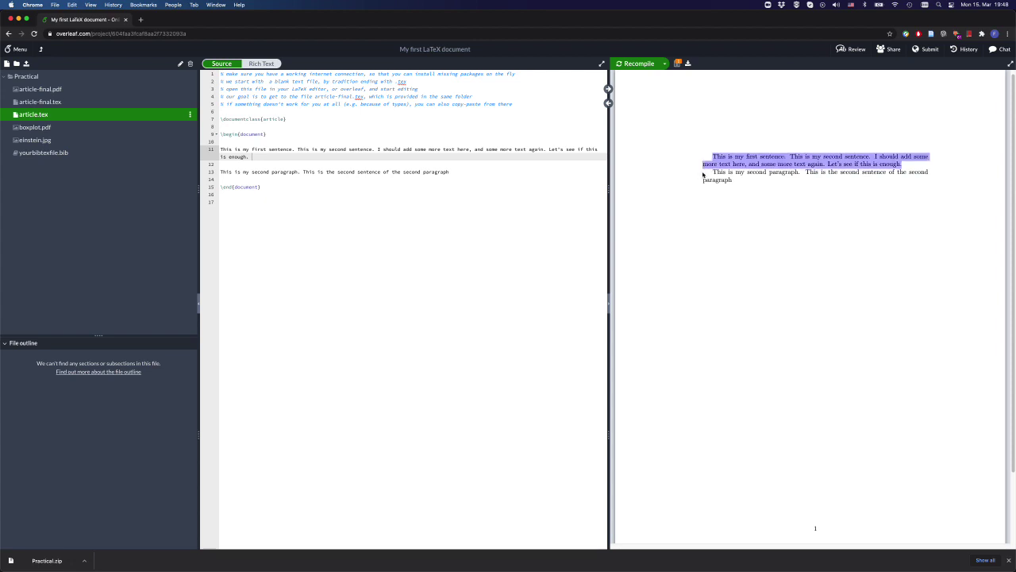
pyautogui.click(706, 179)
pyautogui.click(474, 172)
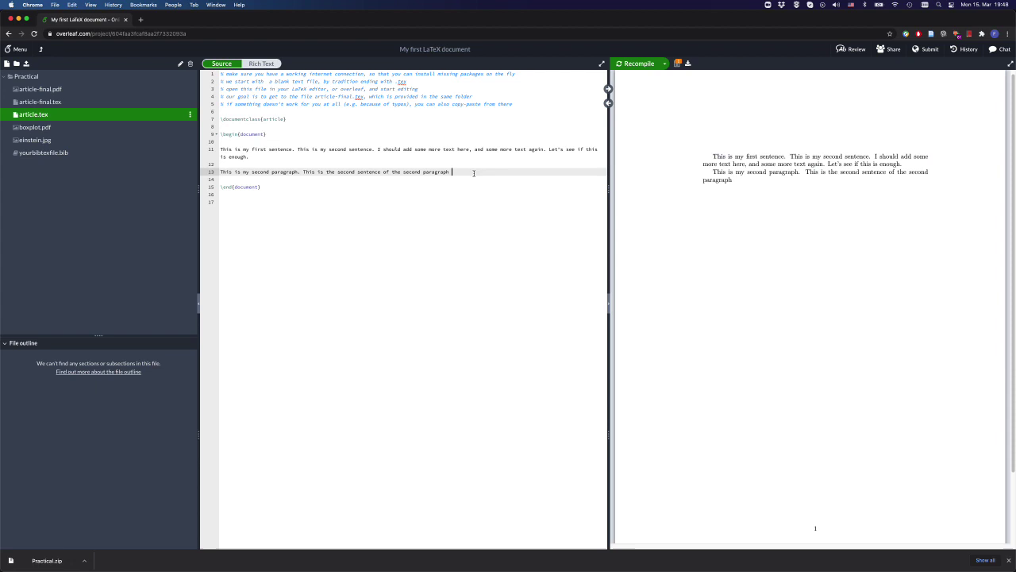
pyautogui.write('. You can se')
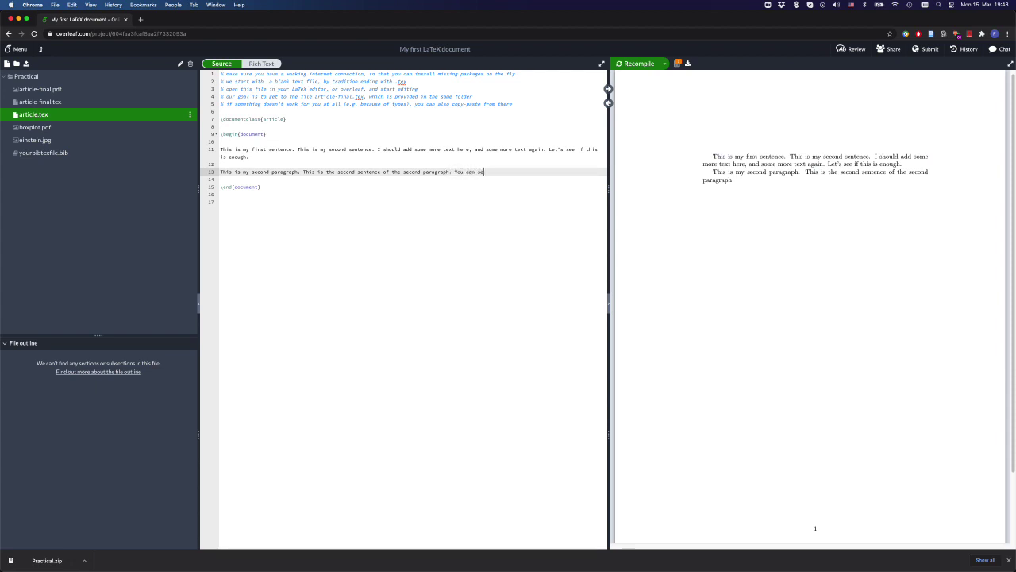
pyautogui.write('e that new paragraphs are by def')
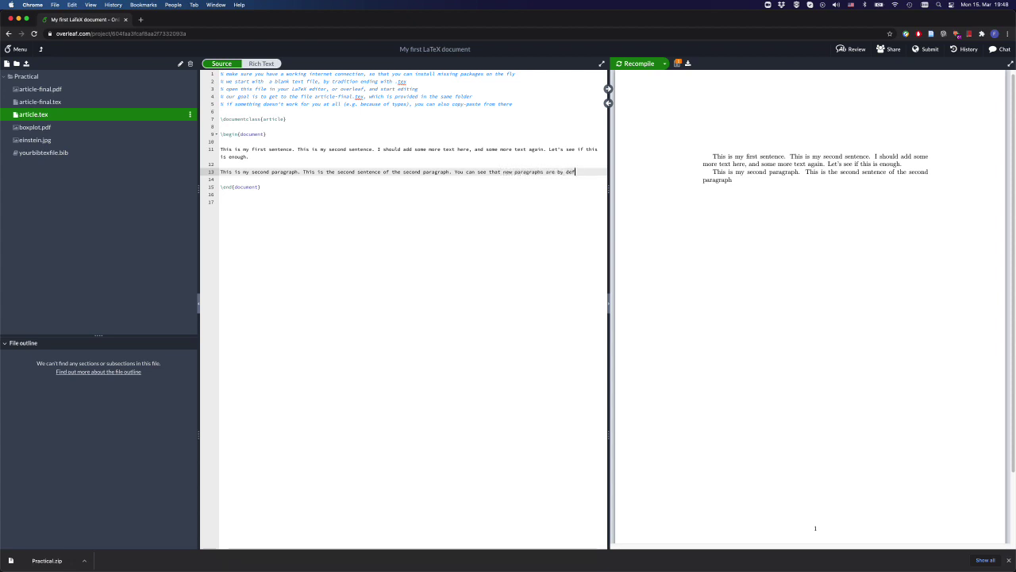
pyautogui.write('ault ')
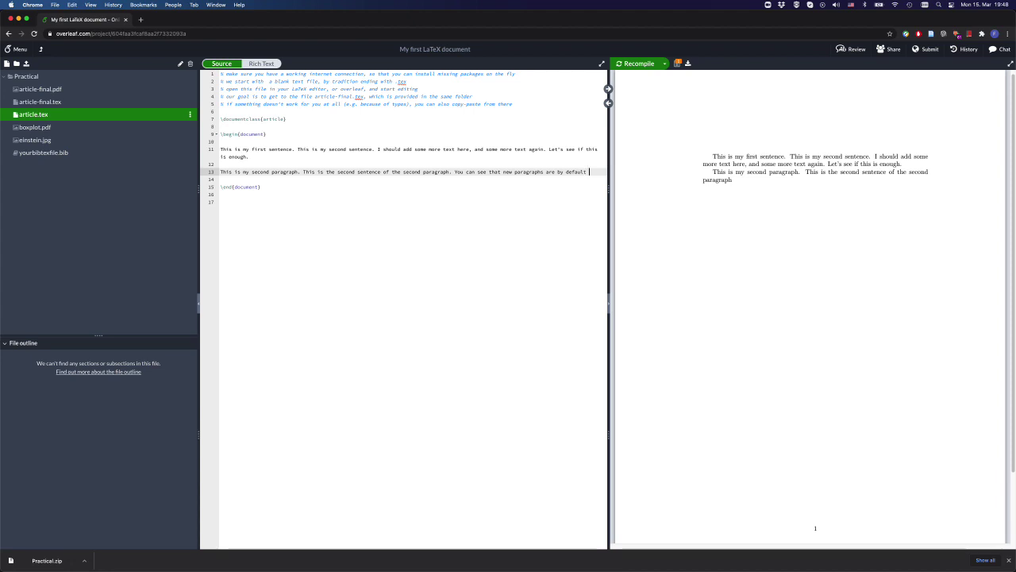
pyautogui.write('indented. ')
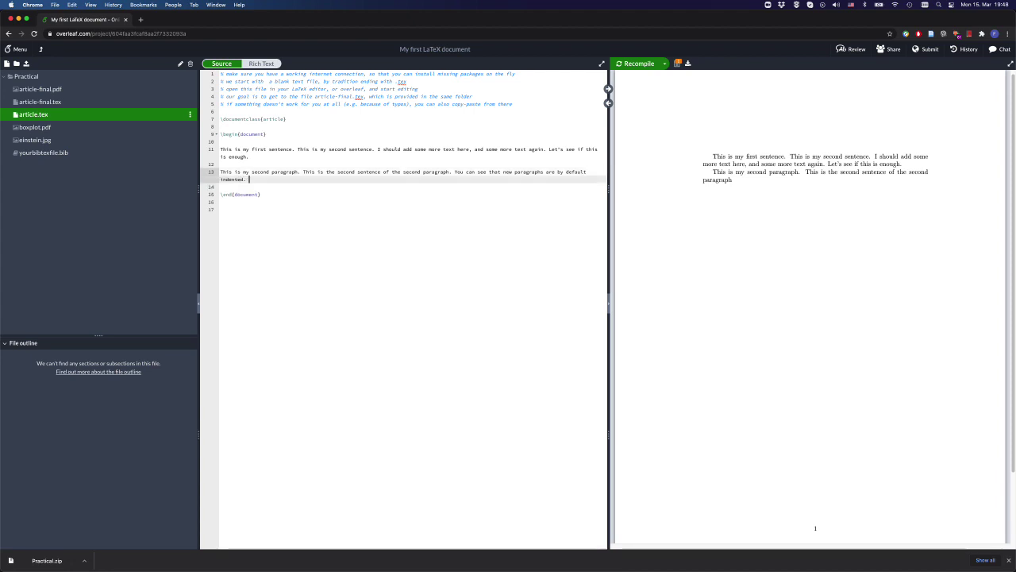
pyautogui.write(', there is no line break. you')
pyautogui.press('BackSpace')
pyautogui.press('BackSpace')
pyautogui.press('BackSpace')
pyautogui.press('BackSpace')
pyautogui.write('You could change this by hand,')
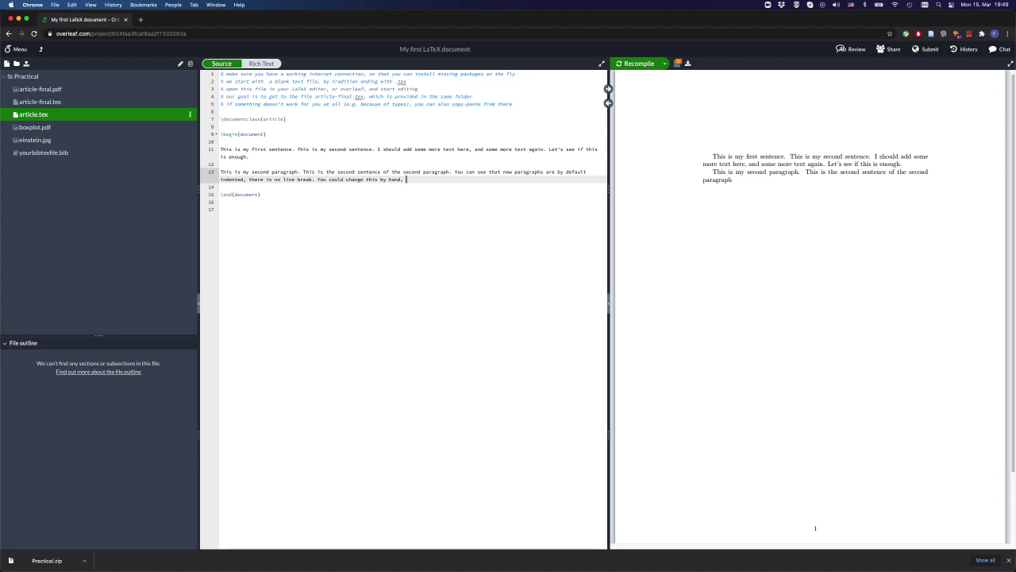
pyautogui.write(' for example by typeing')
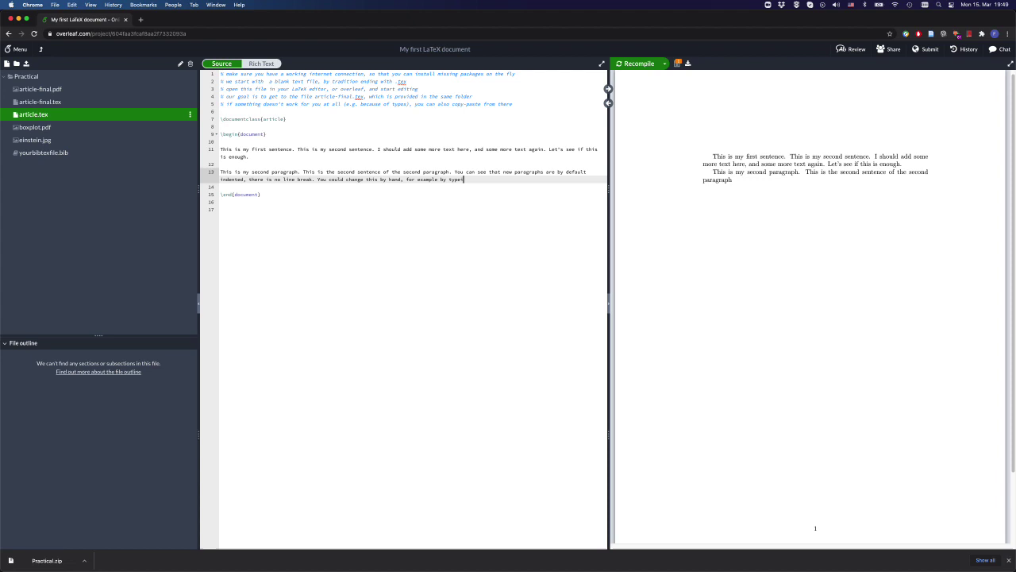
pyautogui.press('BackSpace')
pyautogui.press('BackSpace')
pyautogui.press('BackSpace')
pyautogui.press('BackSpace')
pyautogui.press('BackSpace')
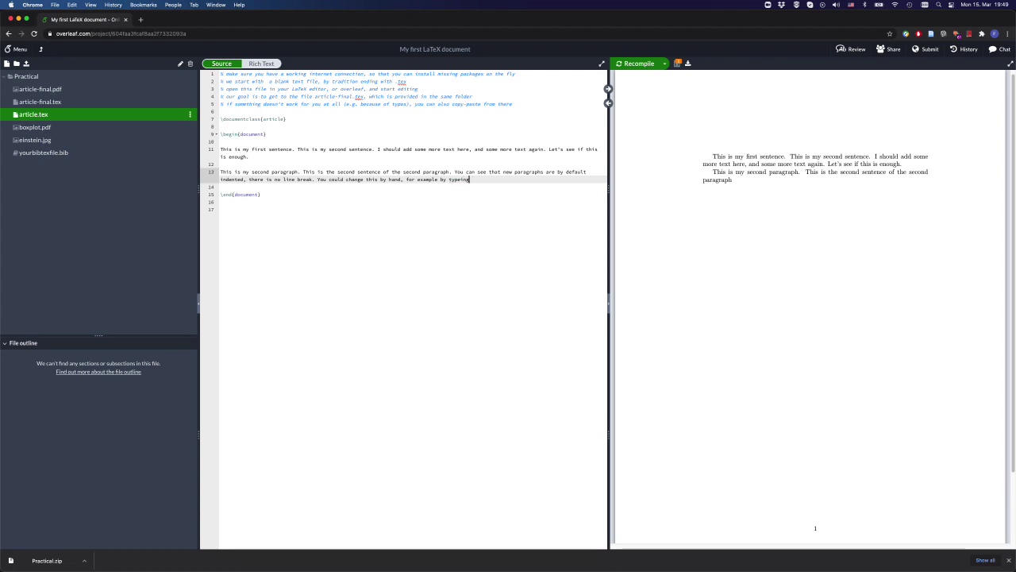
pyautogui.write('ing \\\\ \\\\')
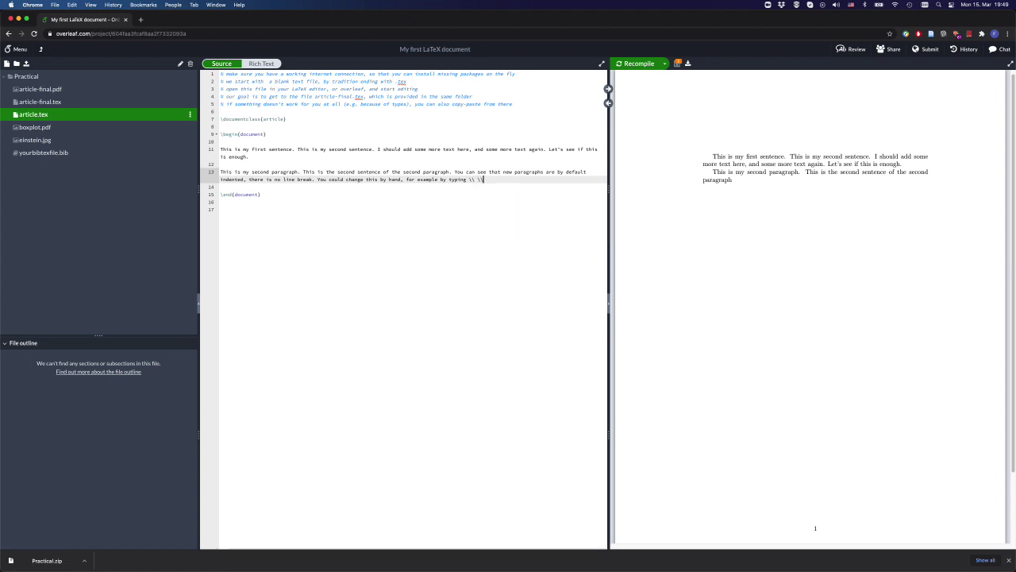
pyautogui.press('Return')
pyautogui.press('Return')
# - Type the placeholder word 'Text' on the new line and recompile the PDF
pyautogui.write('Text')
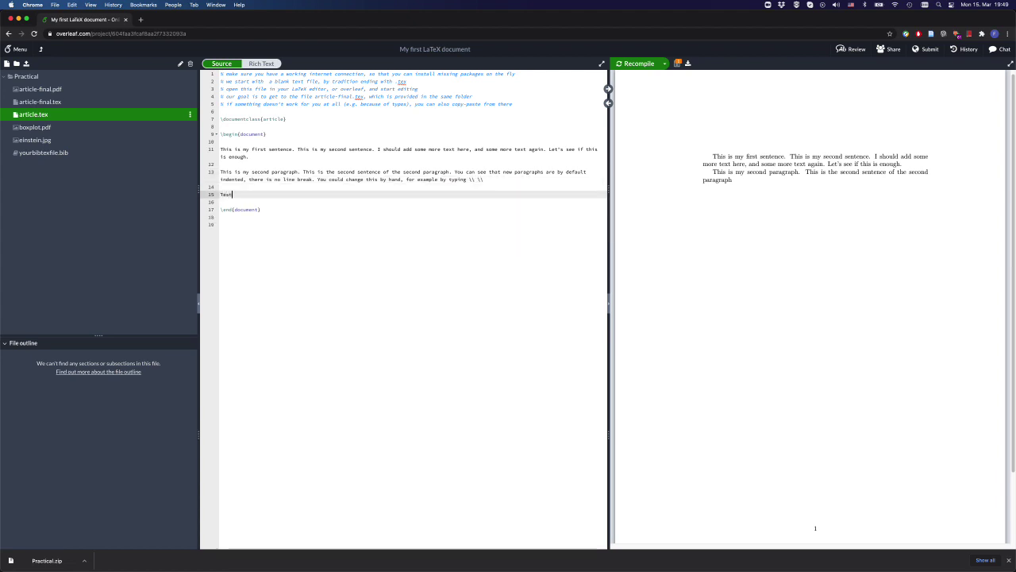
pyautogui.click(640, 63)
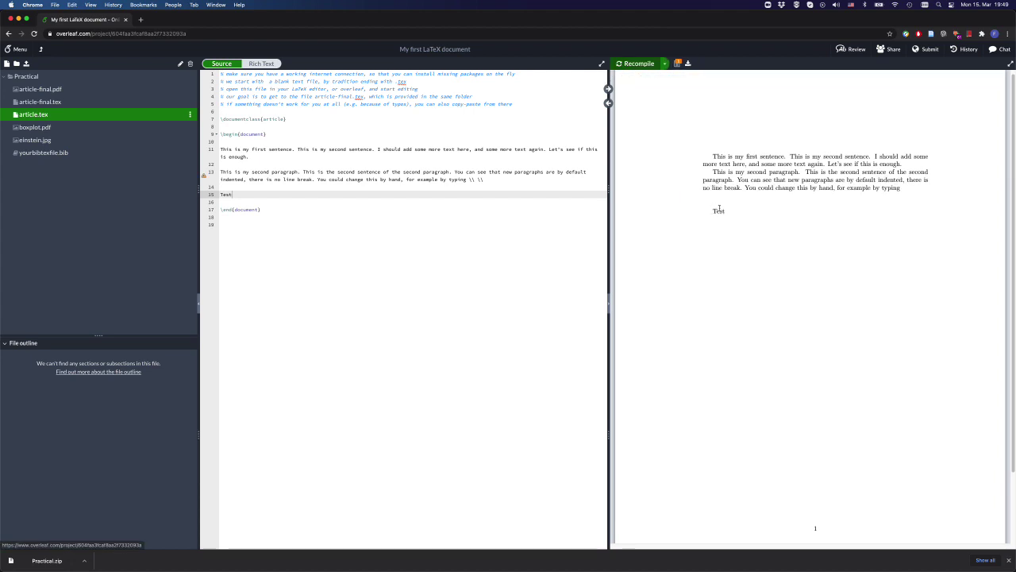
pyautogui.doubleClick(472, 179)
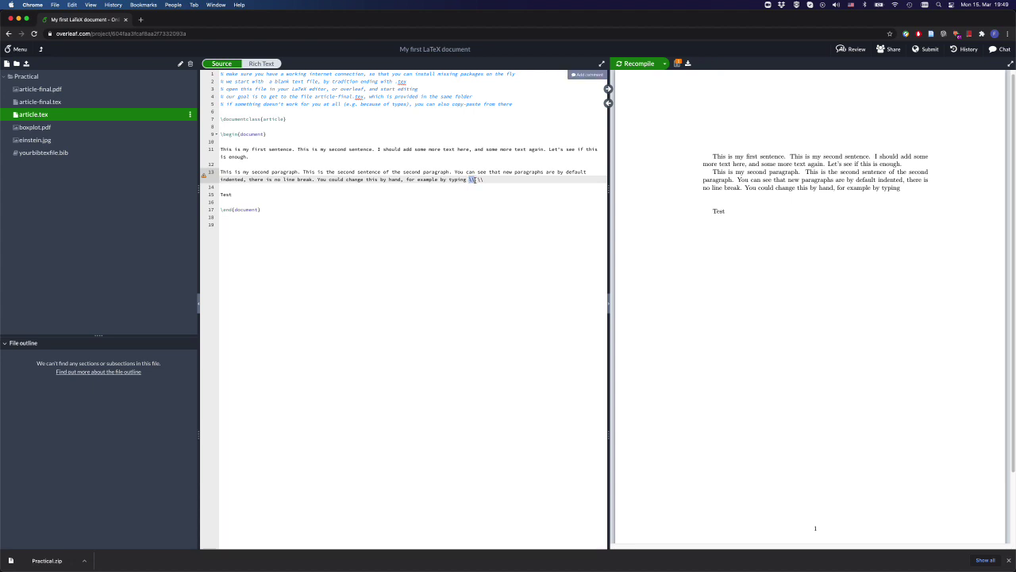
pyautogui.doubleClick(481, 180)
# - Give the second line break on line 13 extra spacing as \\[0.5cm] and recompile
pyautogui.click(482, 180)
pyautogui.write('c')
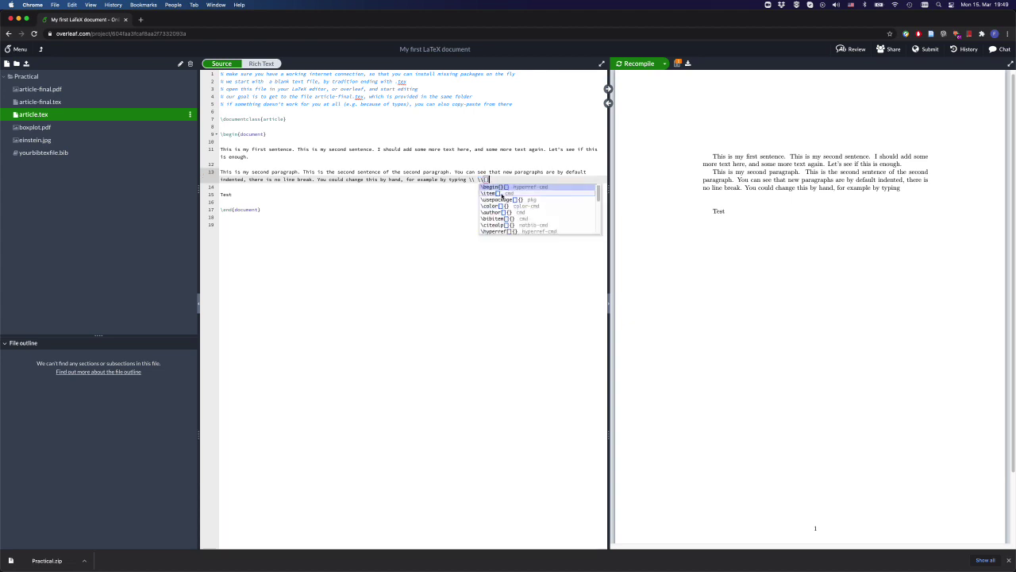
pyautogui.press('Escape')
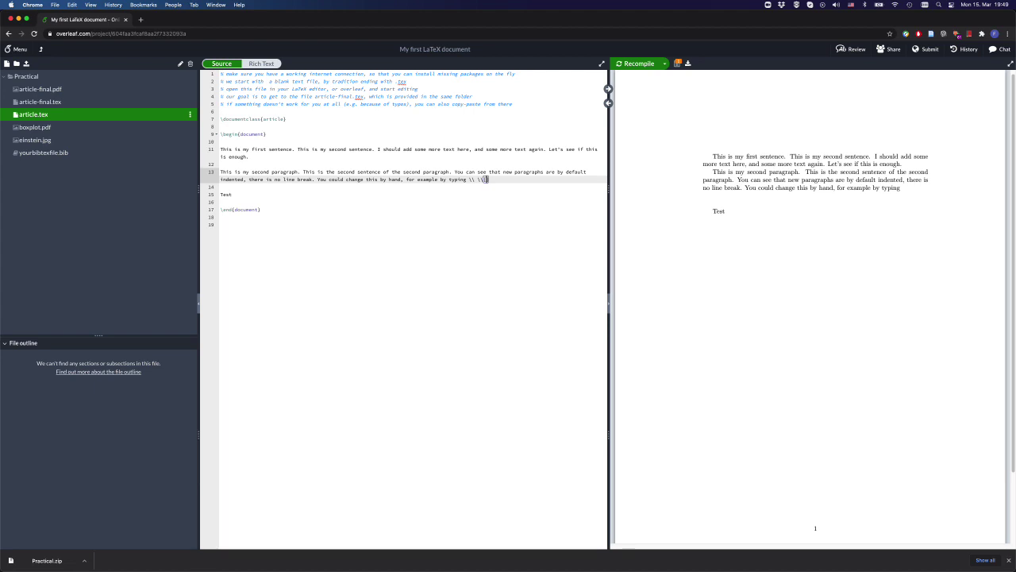
pyautogui.write('e')
pyautogui.write('5 cm')
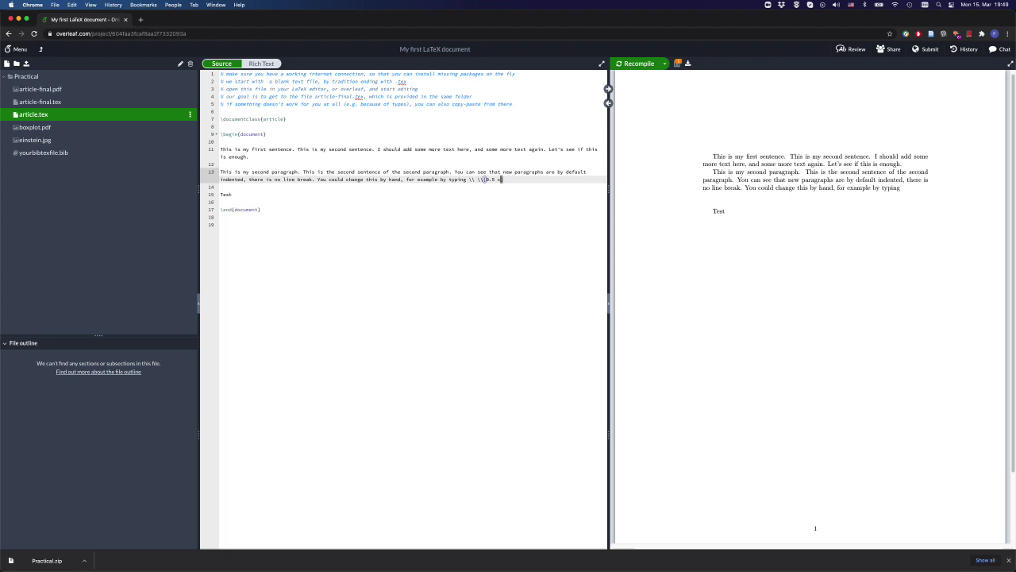
pyautogui.press('BackSpace')
pyautogui.press('BackSpace')
pyautogui.press('BackSpace')
pyautogui.write('cm')
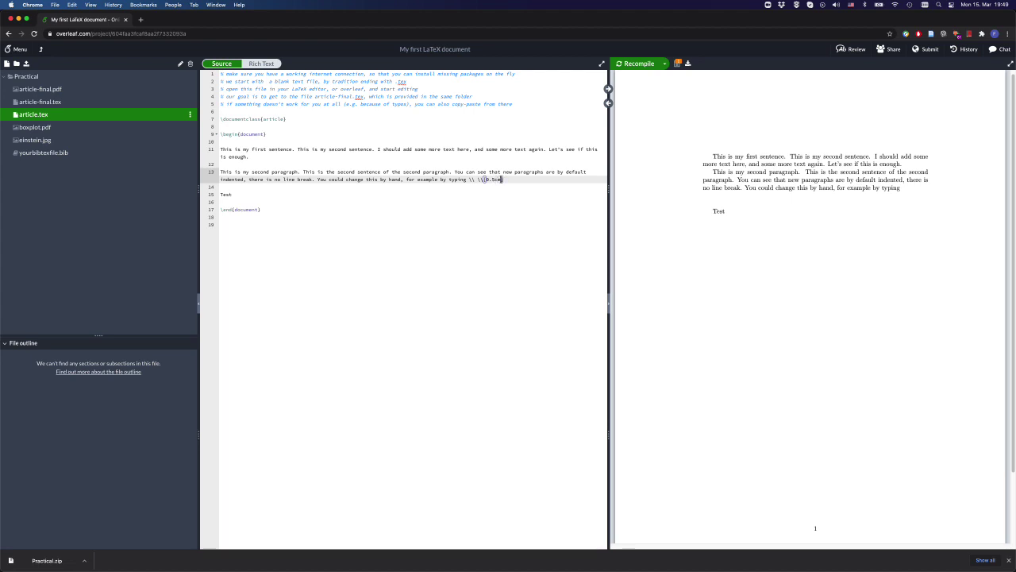
pyautogui.click(637, 65)
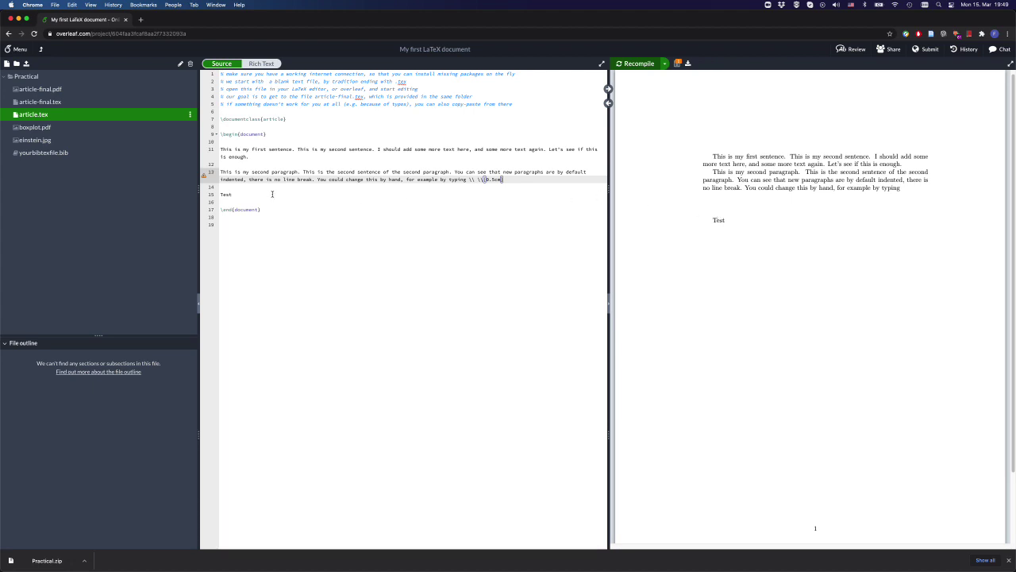
# - Replace the placeholder with a \LaTeX paragraph about letting the documentclass decide the layout, then recompile
pyautogui.moveTo(272, 194); pyautogui.dragTo(211, 194)
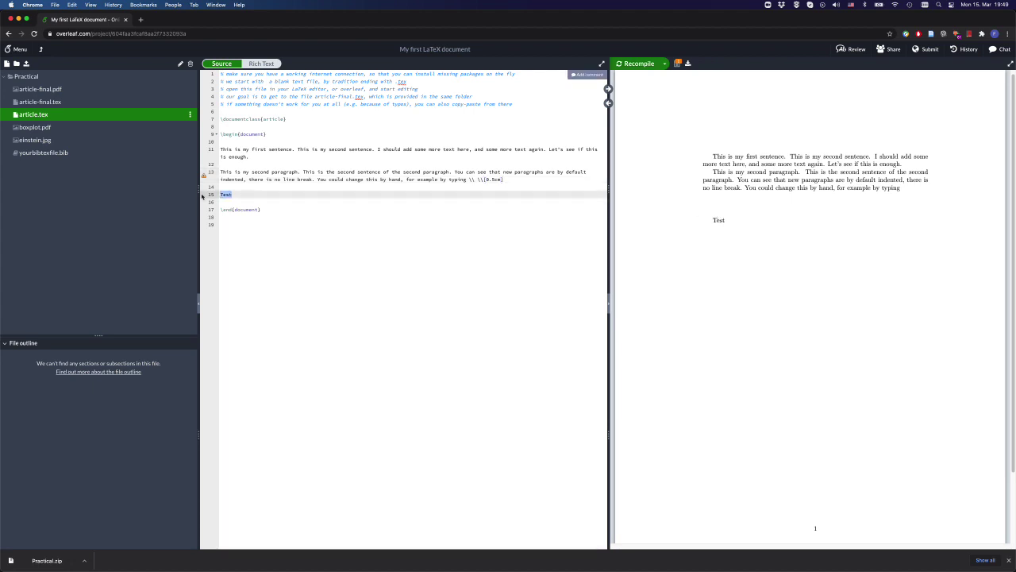
pyautogui.write('You should not ')
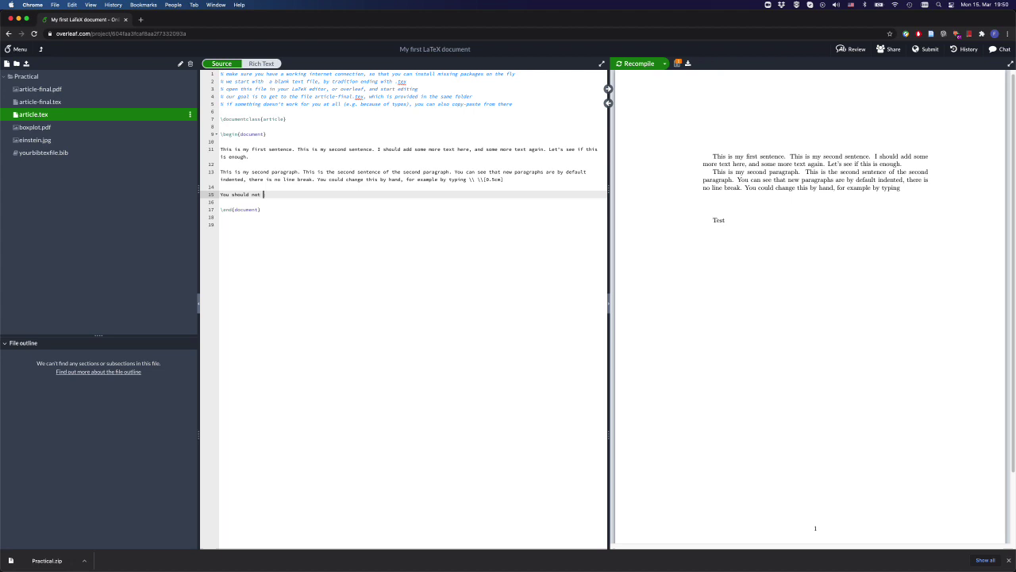
pyautogui.write("don'")
pyautogui.press('BackSpace')
pyautogui.press('BackSpace')
pyautogui.press('BackSpace')
pyautogui.press('BackSpace')
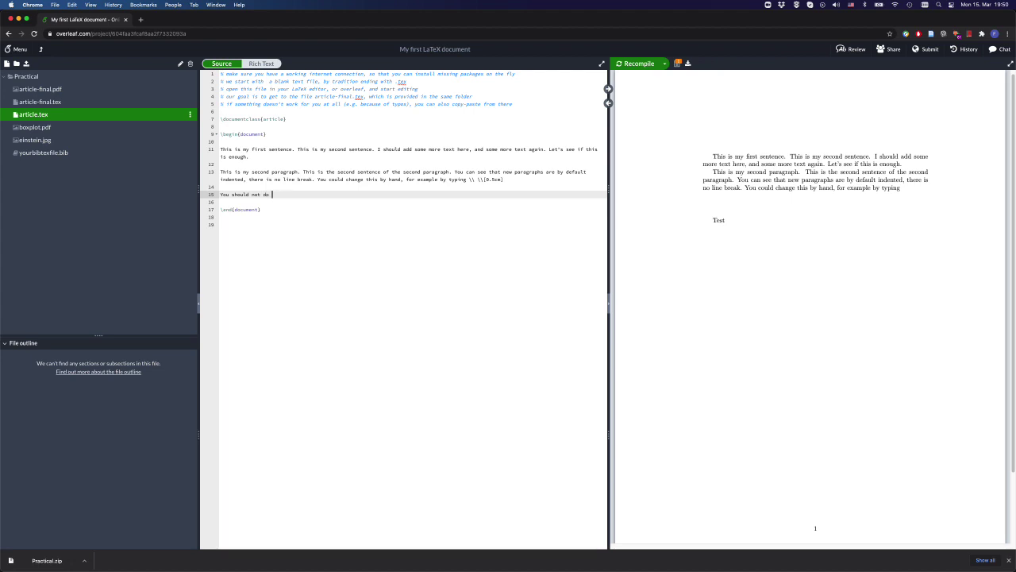
pyautogui.write('play with the layout, however, \\f you are using \\\\')
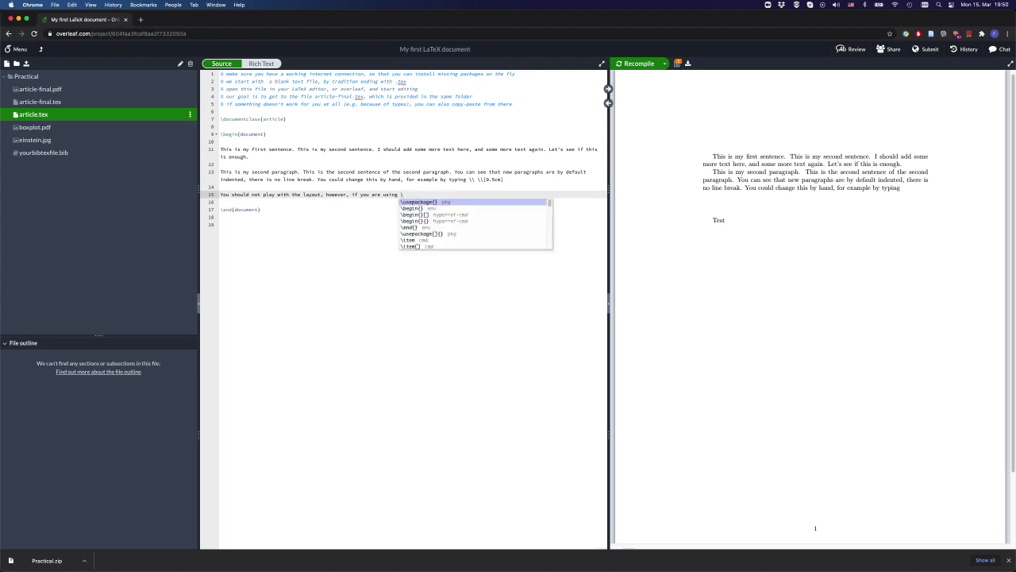
pyautogui.write('LaT')
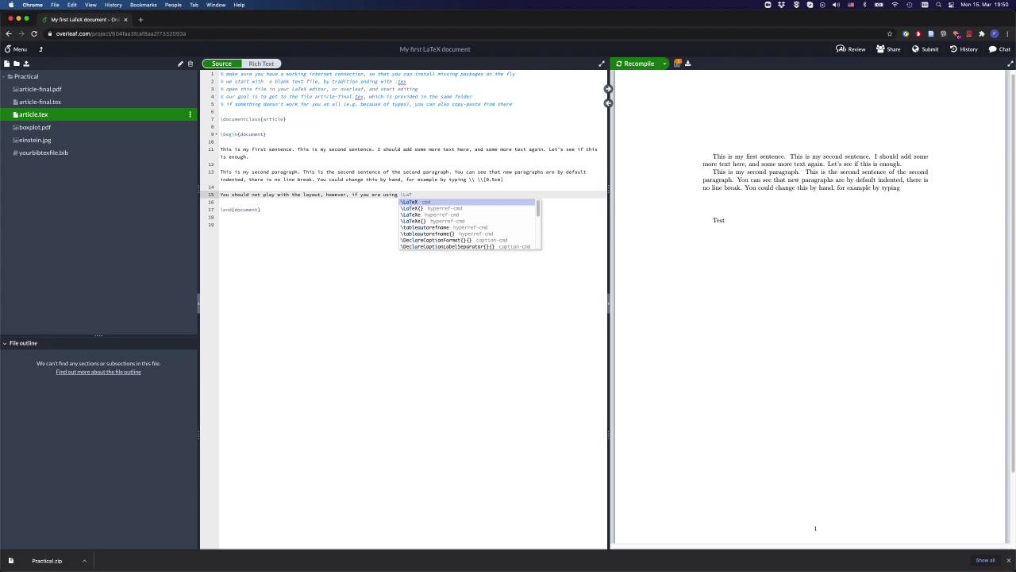
pyautogui.press('Return')
pyautogui.write(',')
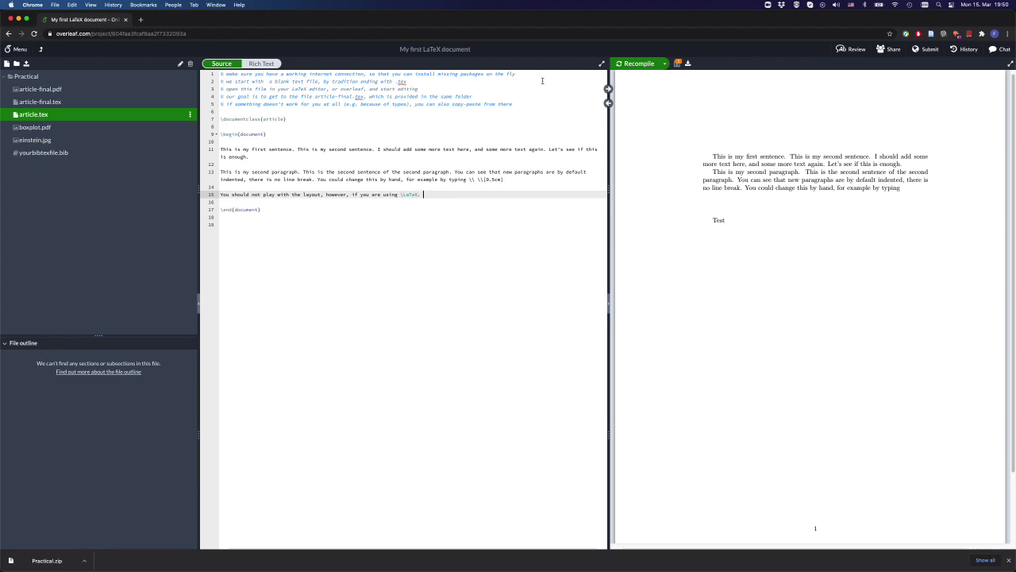
pyautogui.write(' The whole p')
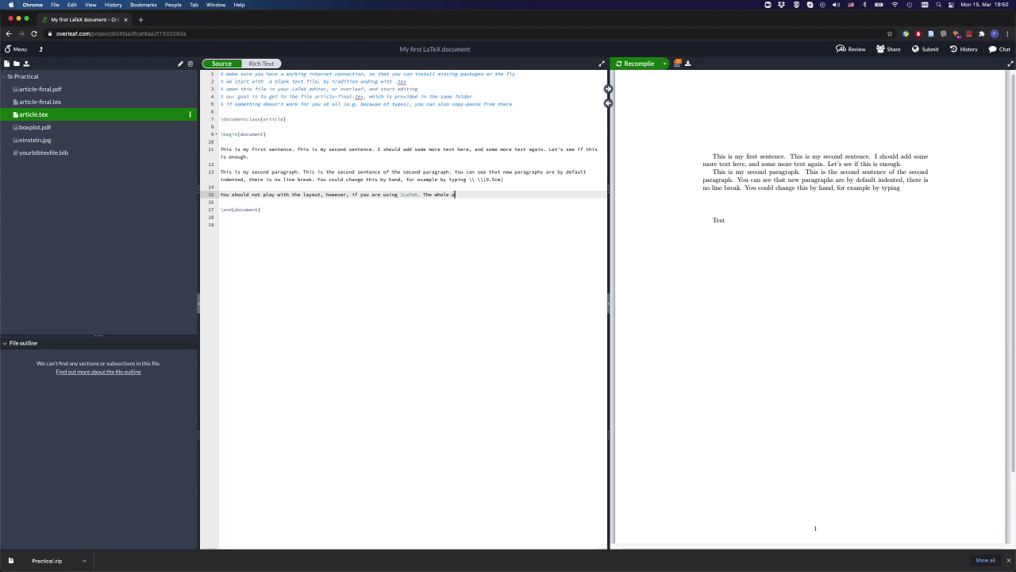
pyautogui.write('oint is that you let the documentclass ')
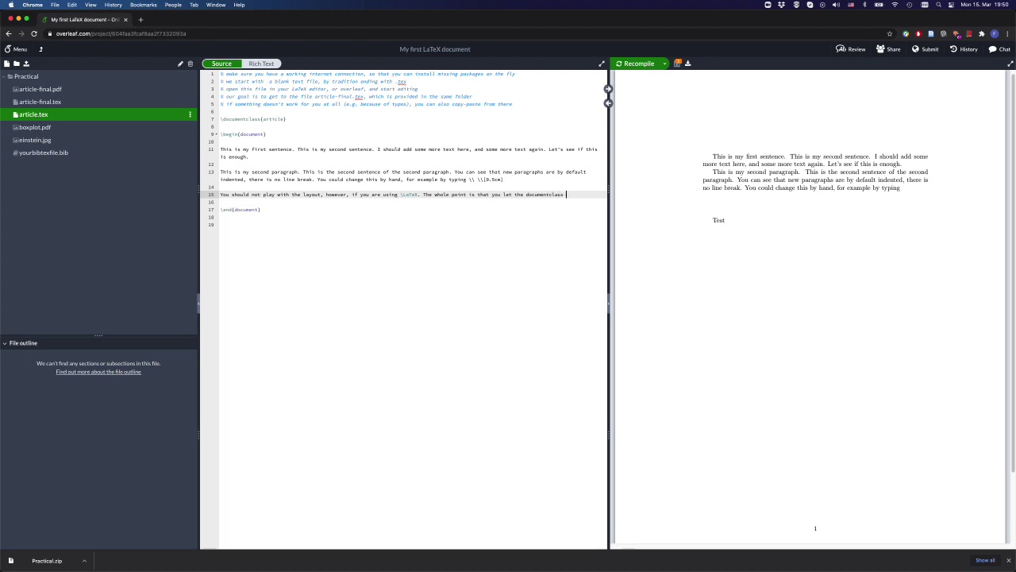
pyautogui.write('make this da')
pyautogui.write('cisions for you')
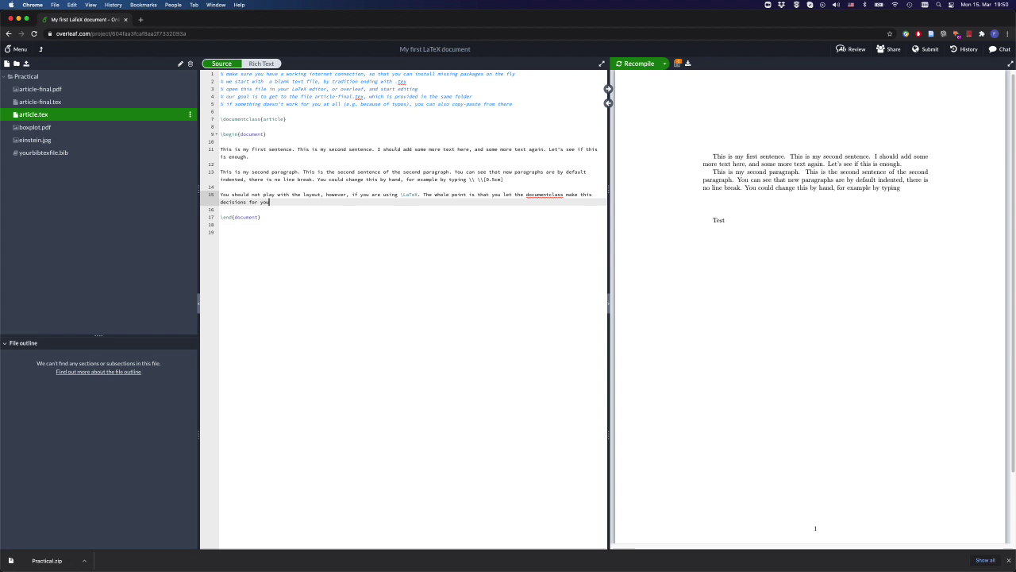
pyautogui.write('!')
pyautogui.rightClick(544, 195)
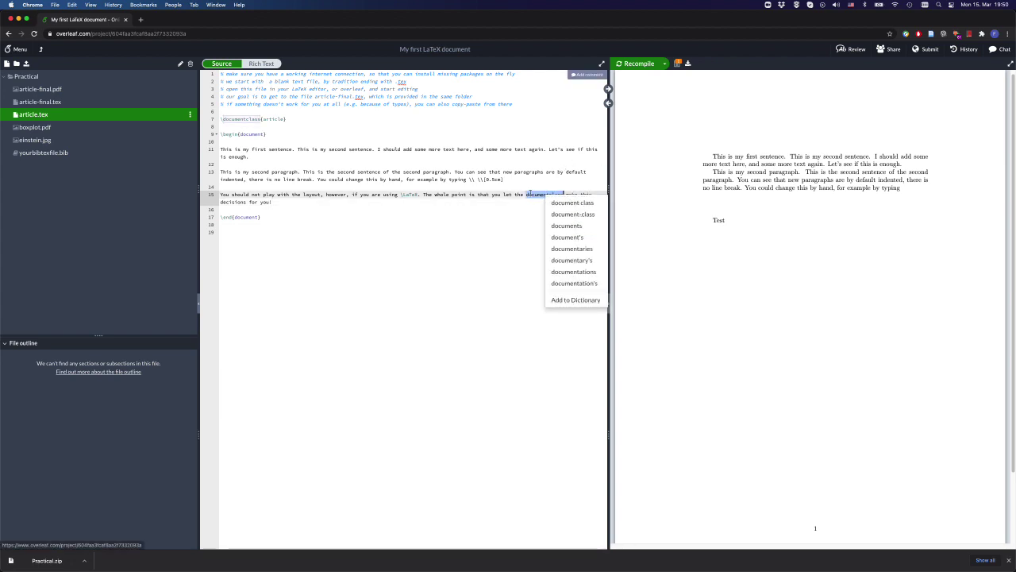
pyautogui.click(528, 195)
pyautogui.click(627, 64)
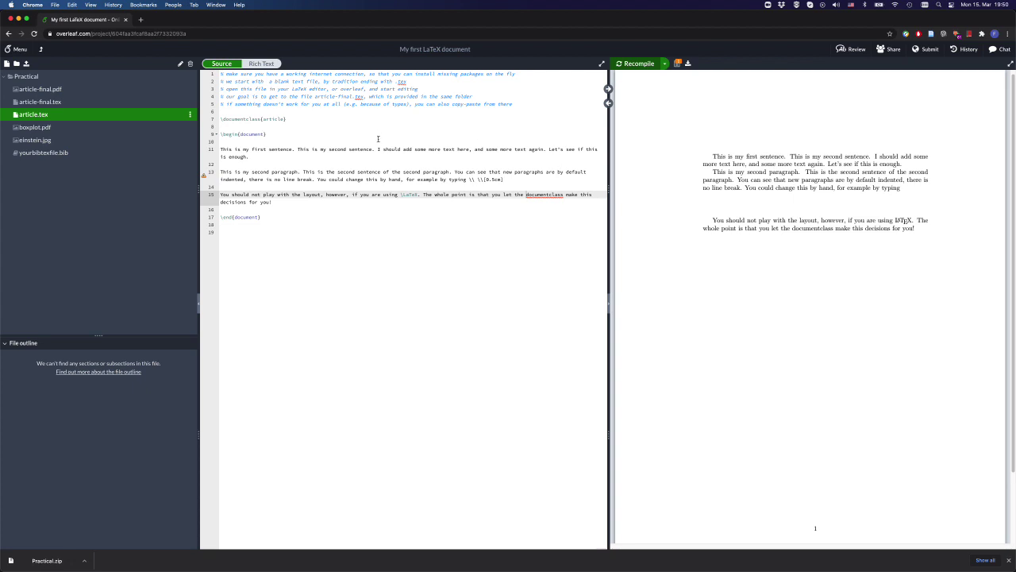
# - Review the second PDF paragraph and the article class name by briefly selecting them
pyautogui.click(470, 180)
pyautogui.moveTo(713, 172); pyautogui.dragTo(795, 188)
pyautogui.click(775, 189)
pyautogui.doubleClick(272, 119)
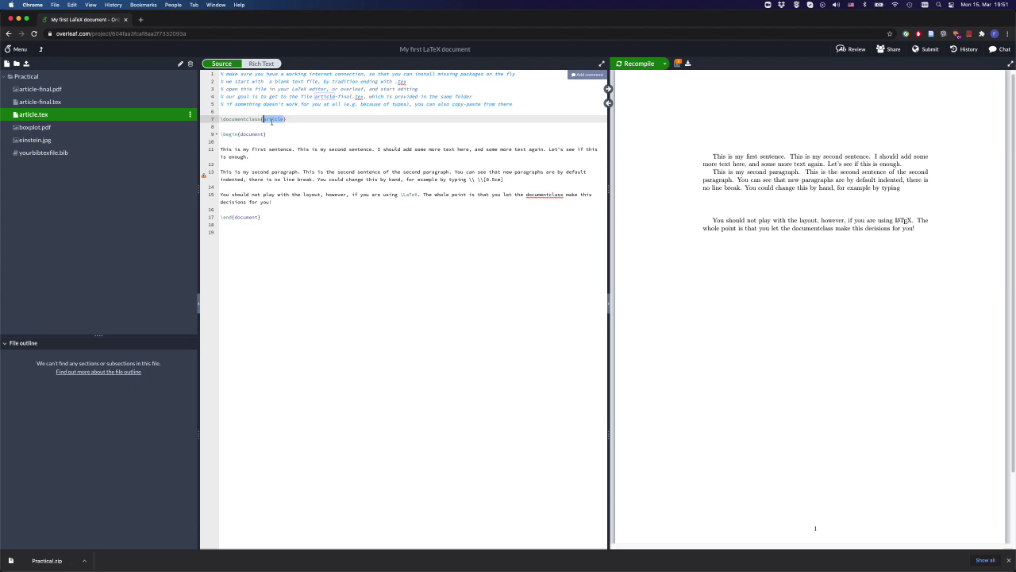
pyautogui.click(286, 137)
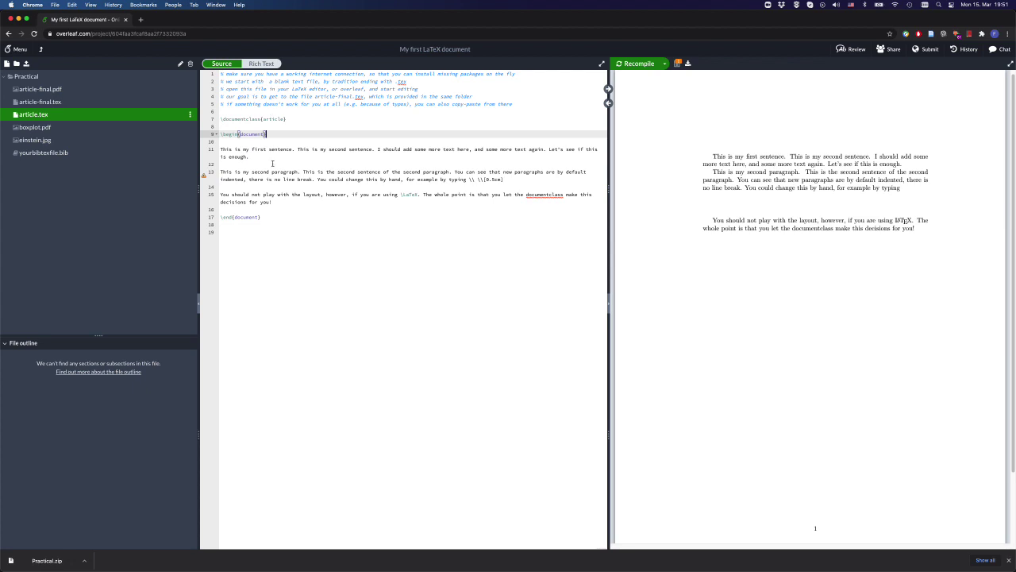
# - Highlight each body paragraph in turn, then put the caret on empty line 10
pyautogui.moveTo(262, 210); pyautogui.dragTo(214, 153)
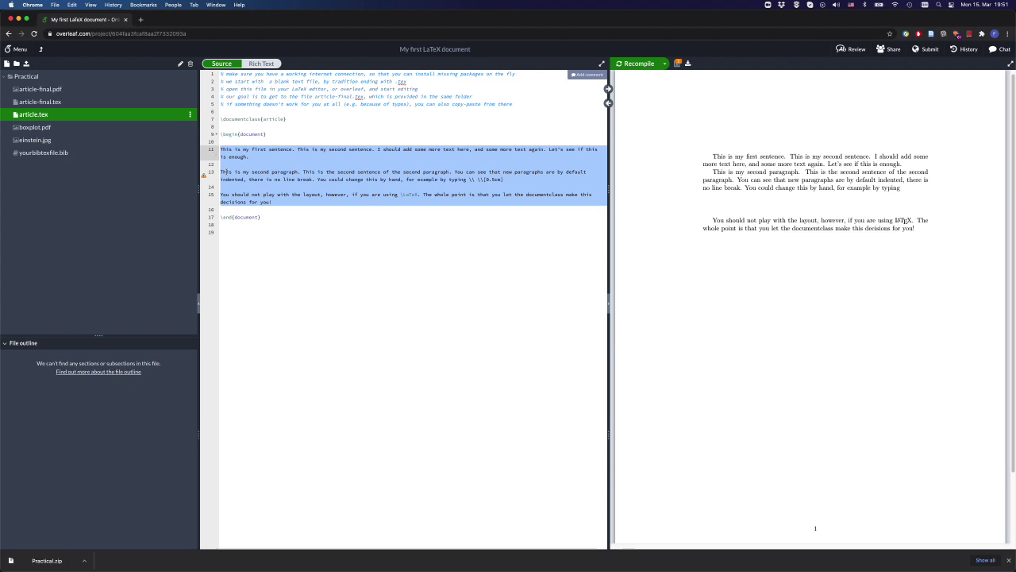
pyautogui.click(277, 202)
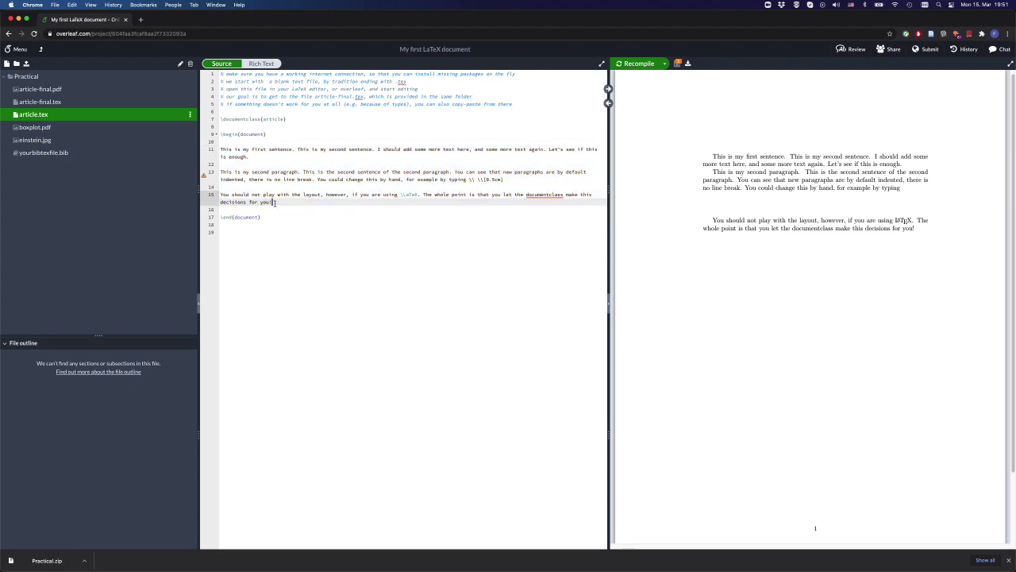
pyautogui.moveTo(277, 201); pyautogui.dragTo(219, 194)
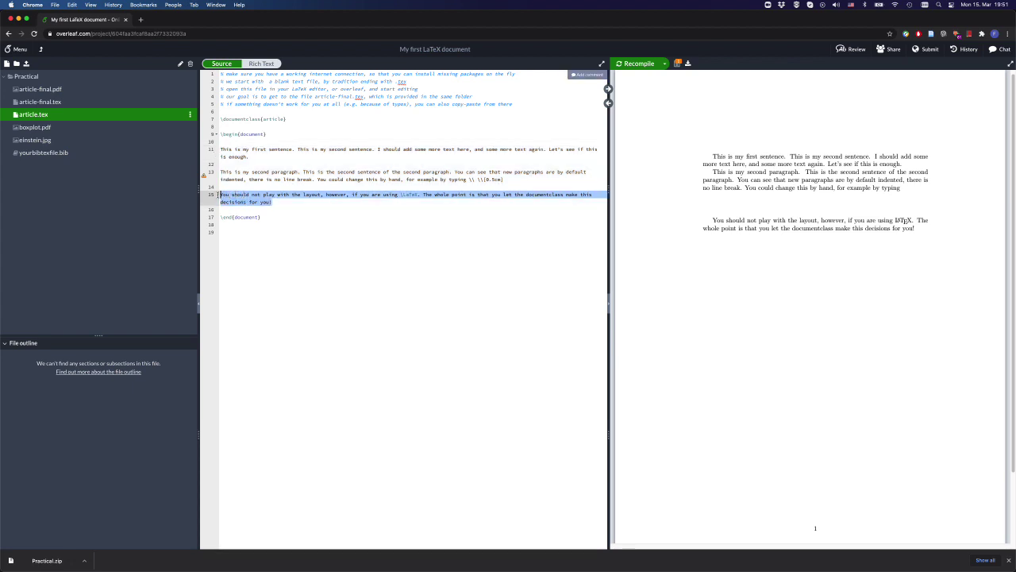
pyautogui.press('Right')
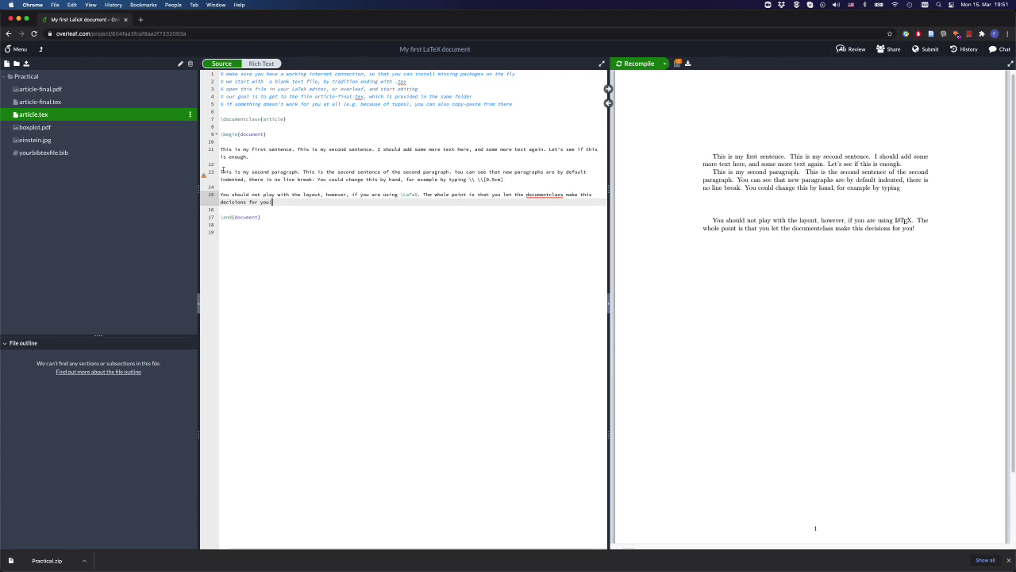
pyautogui.moveTo(220, 171); pyautogui.dragTo(220, 186)
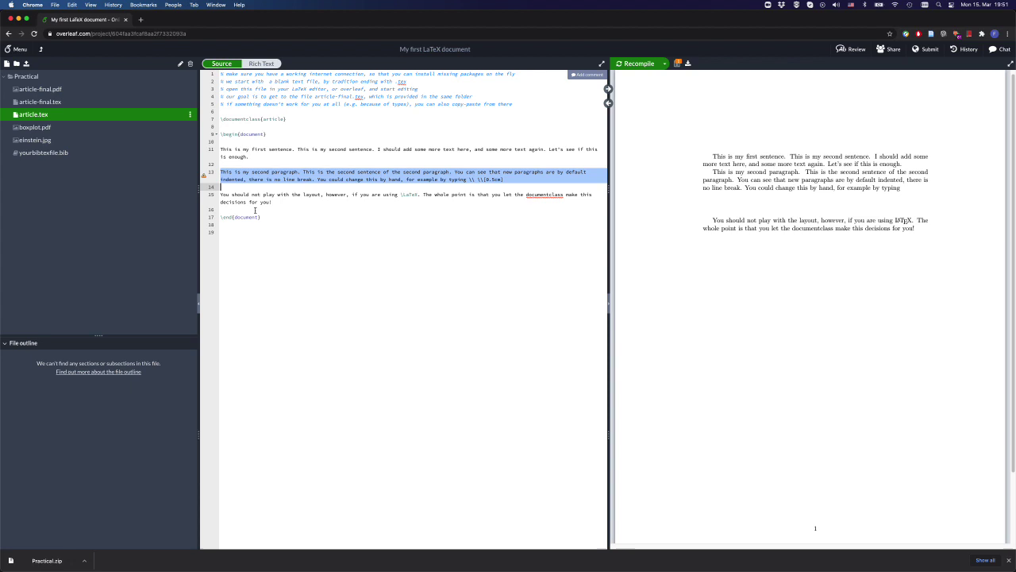
pyautogui.click(286, 208)
pyautogui.tripleClick(280, 202)
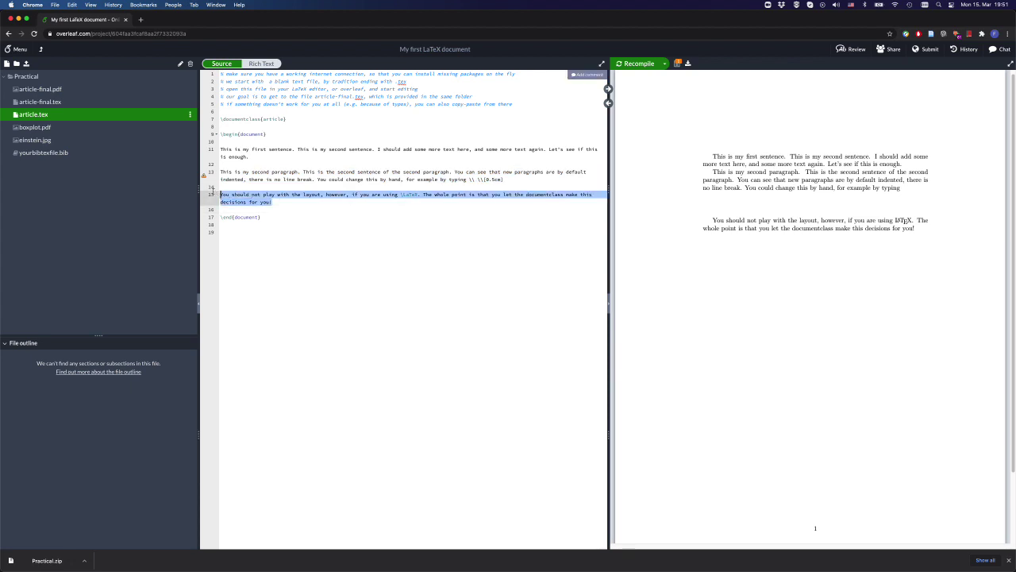
pyautogui.click(277, 201)
pyautogui.click(280, 150)
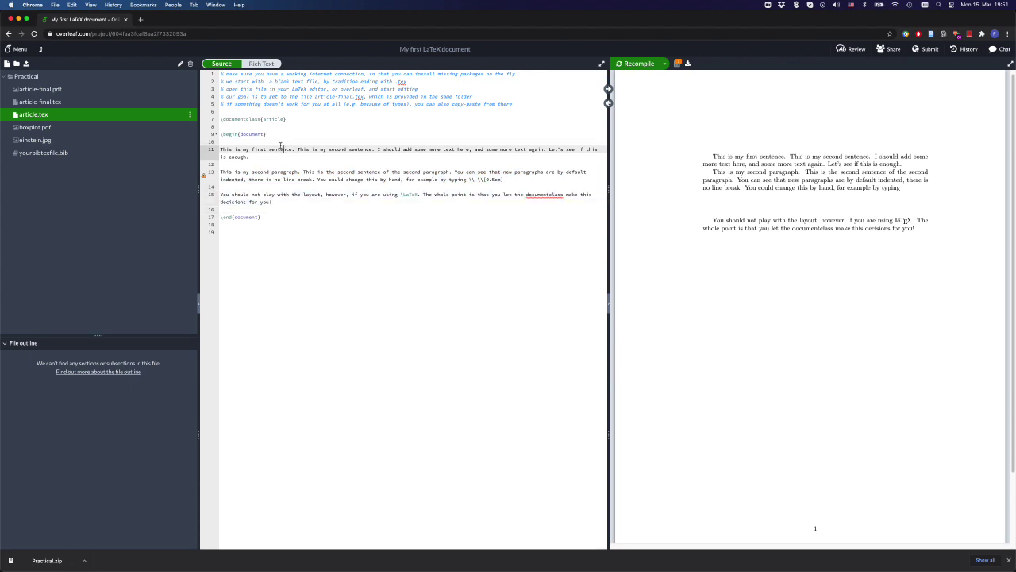
pyautogui.click(280, 142)
# - Insert a \section{Introduction} heading above the first paragraph
pyautogui.press('Return')
pyautogui.press('Return')
pyautogui.press('Up')
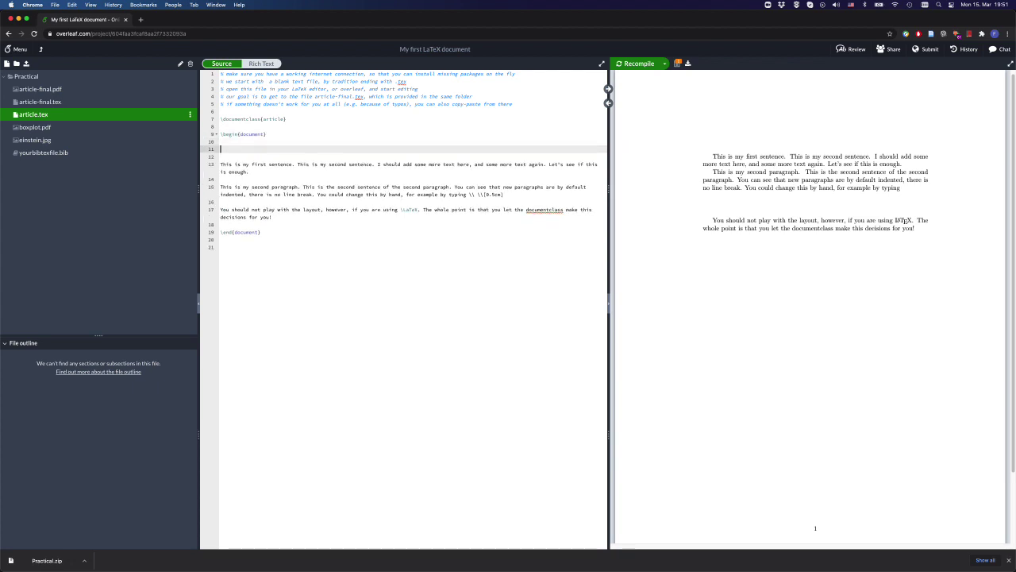
pyautogui.write('\\')
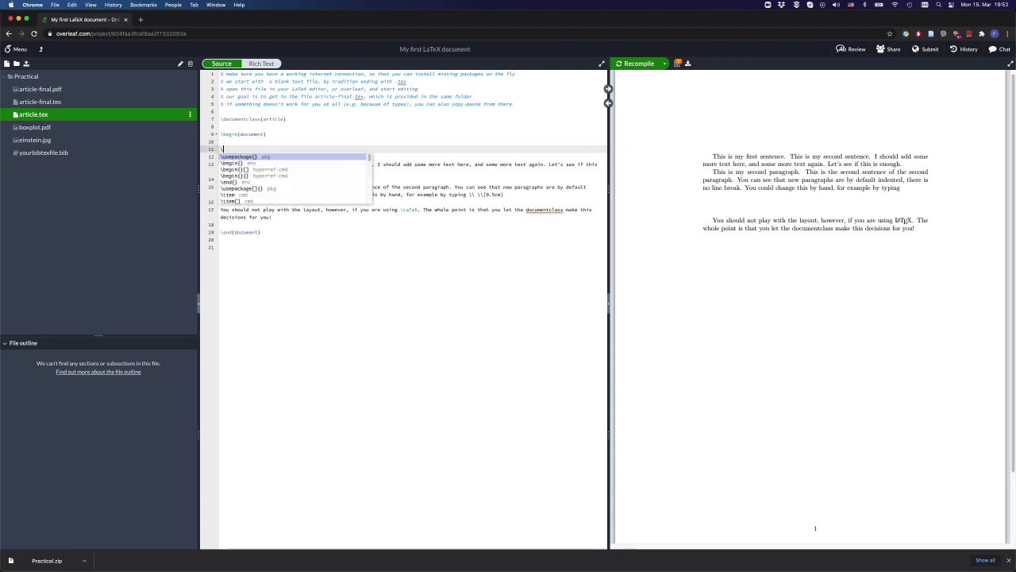
pyautogui.write('sec')
pyautogui.press('Return')
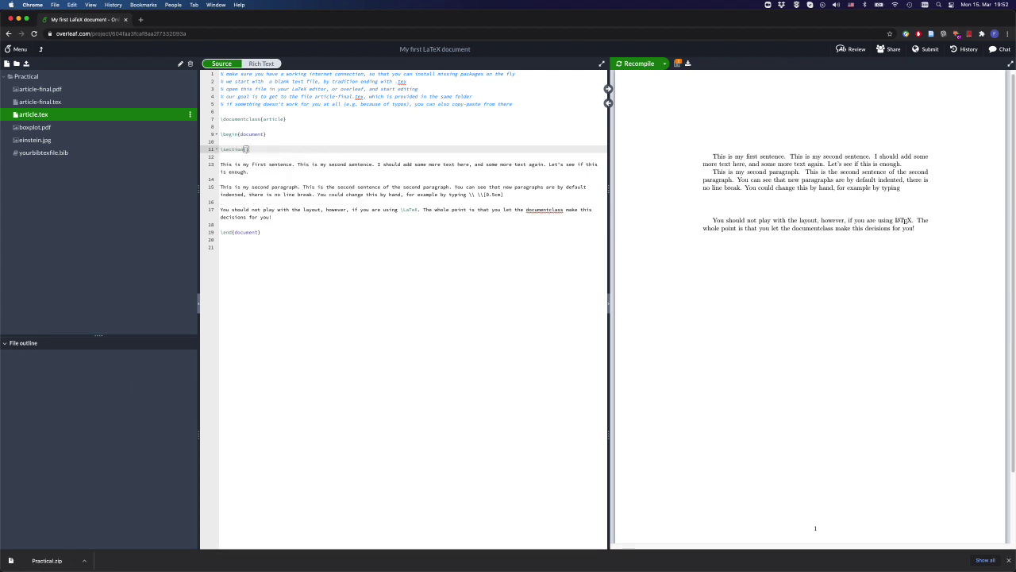
pyautogui.write('Introd')
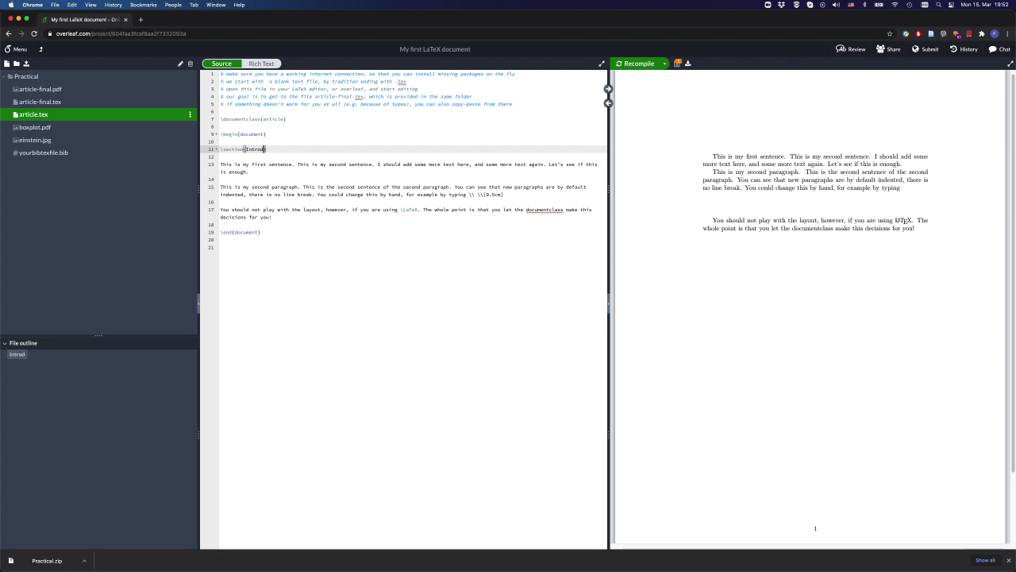
pyautogui.write('uction')
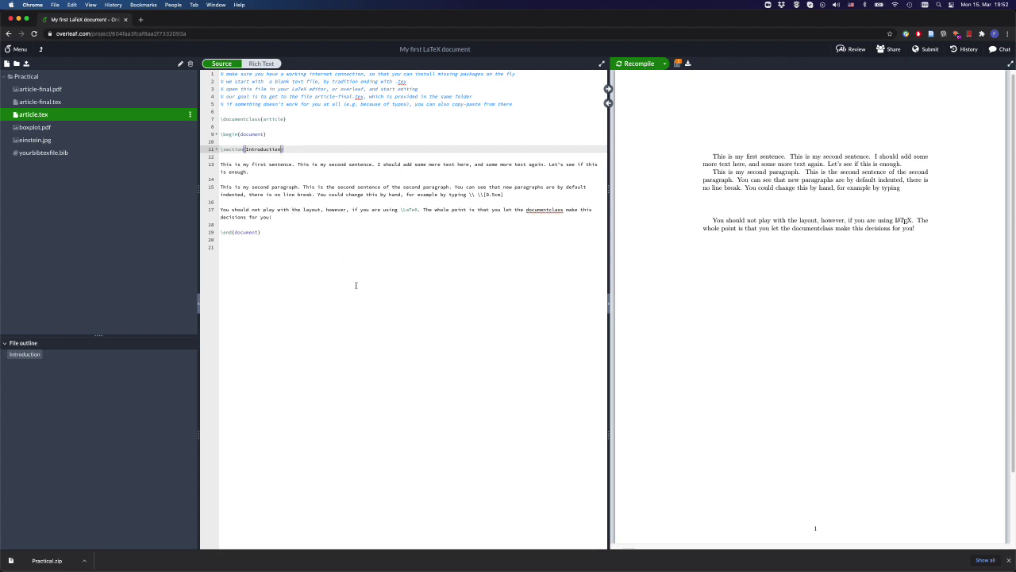
# - Add \section{Equations} after the last paragraph and recompile to show both numbered headings
pyautogui.click(291, 212)
pyautogui.press('End')
pyautogui.press('Return')
pyautogui.press('Return')
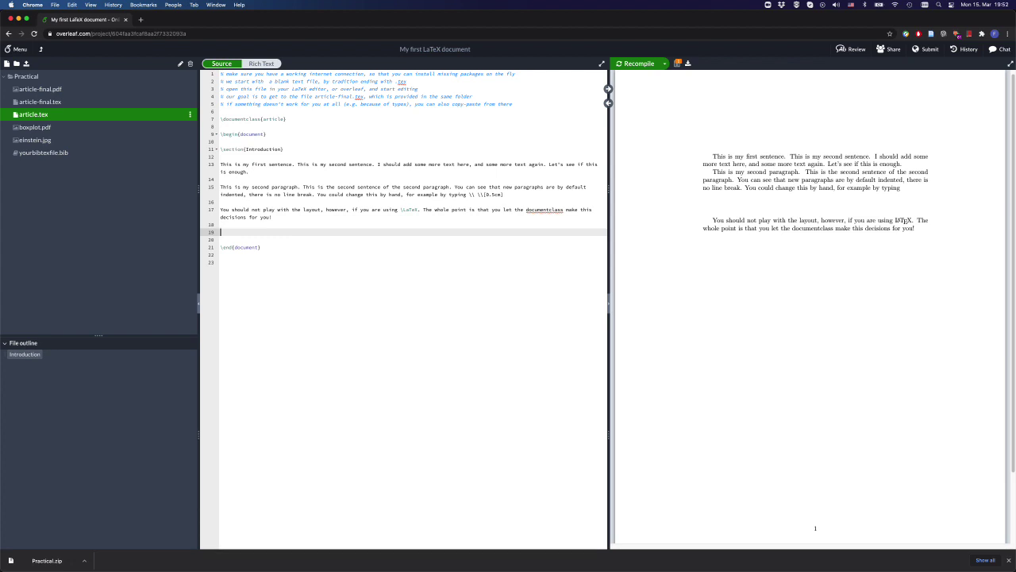
pyautogui.write('\\section')
pyautogui.press('Return')
pyautogui.write('d')
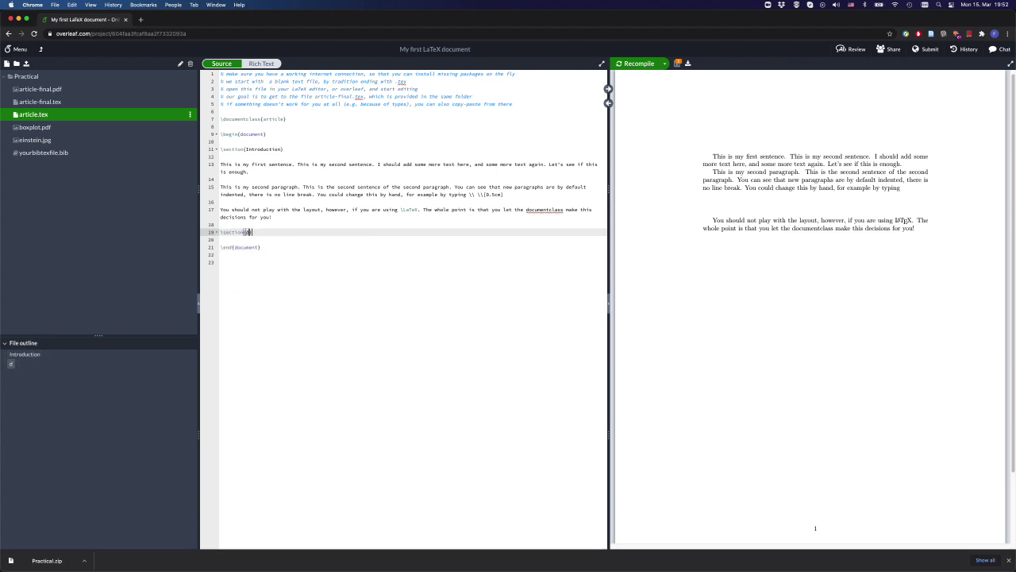
pyautogui.write('oing')
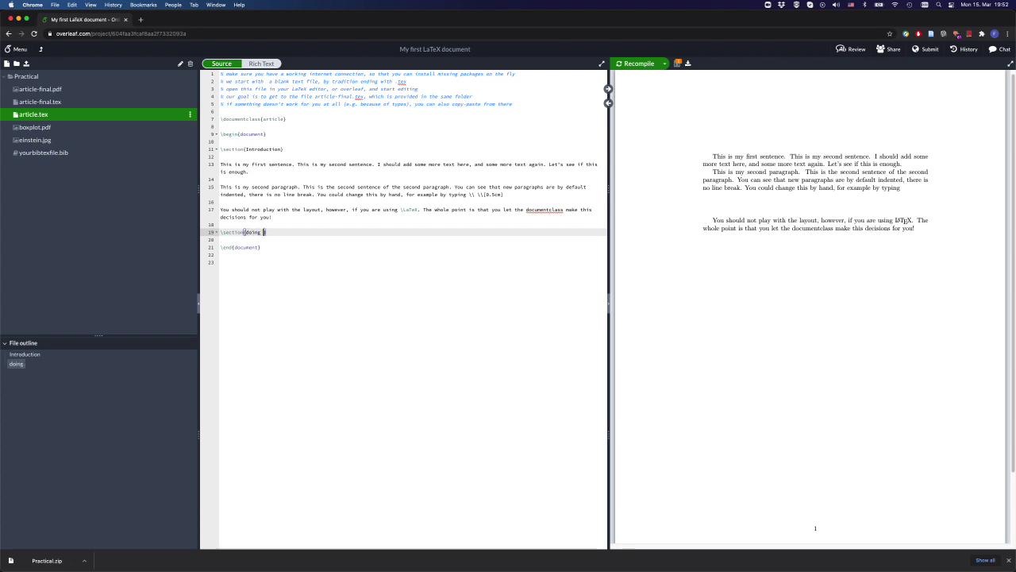
pyautogui.press('BackSpace')
pyautogui.press('BackSpace')
pyautogui.press('BackSpace')
pyautogui.press('BackSpace')
pyautogui.press('BackSpace')
pyautogui.press('BackSpace')
pyautogui.press('BackSpace')
pyautogui.press('BackSpace')
pyautogui.write('Equations')
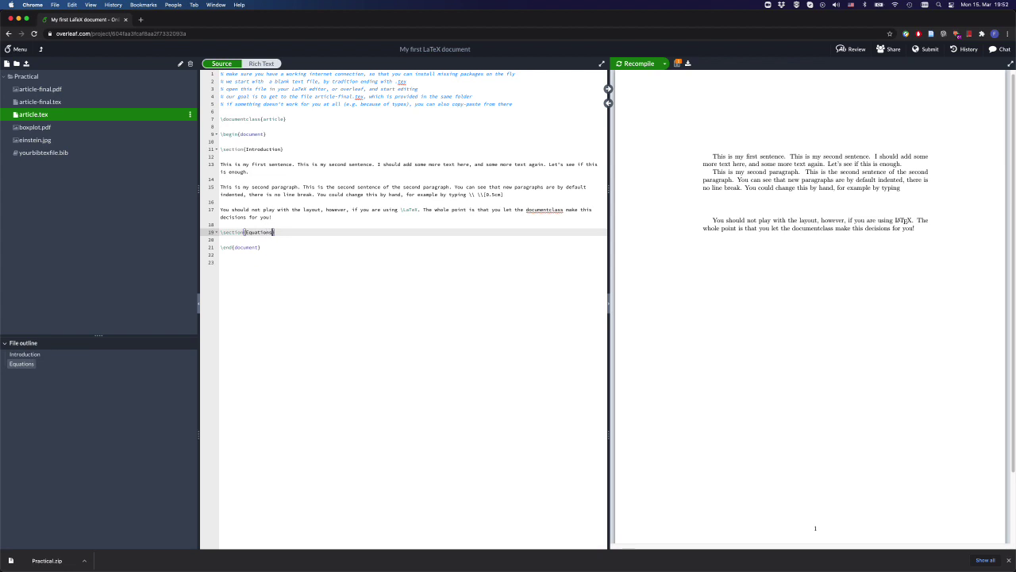
pyautogui.press('Right')
pyautogui.press('Return')
pyautogui.press('Return')
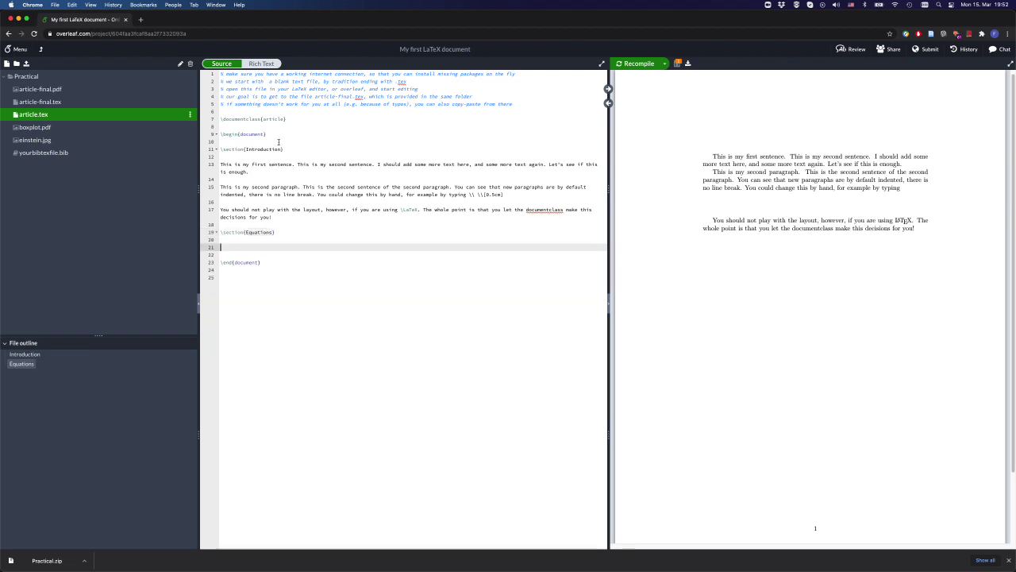
pyautogui.click(645, 67)
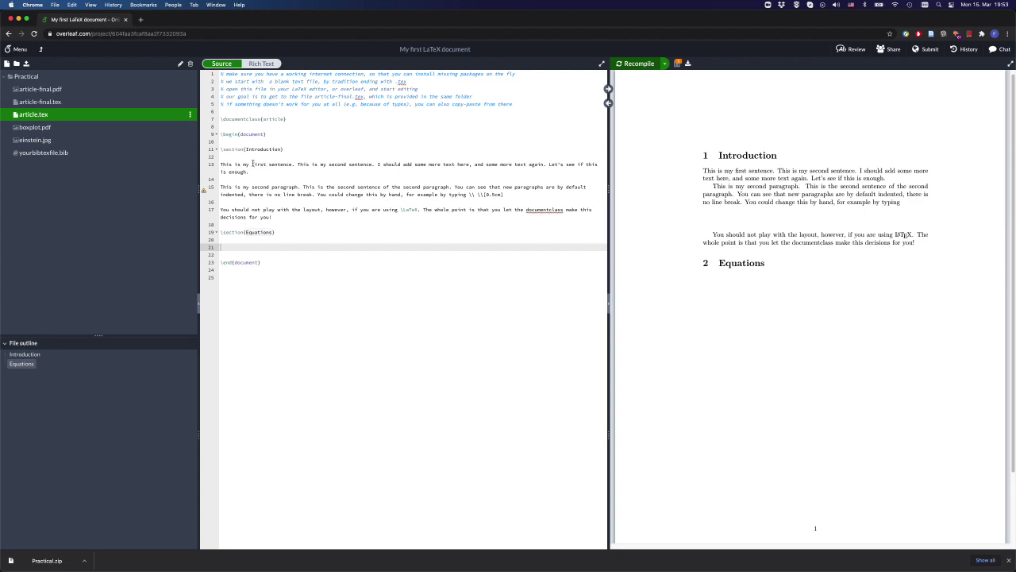
# - Wrap the word 'first' on line 13 in \textbf and recompile
pyautogui.click(252, 165)
pyautogui.write('e')
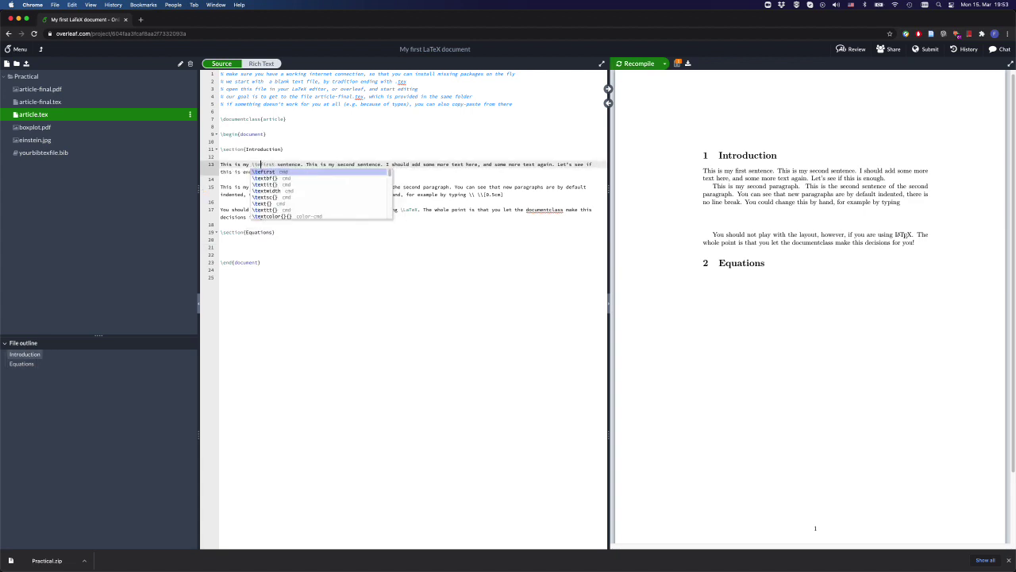
pyautogui.write('xtv')
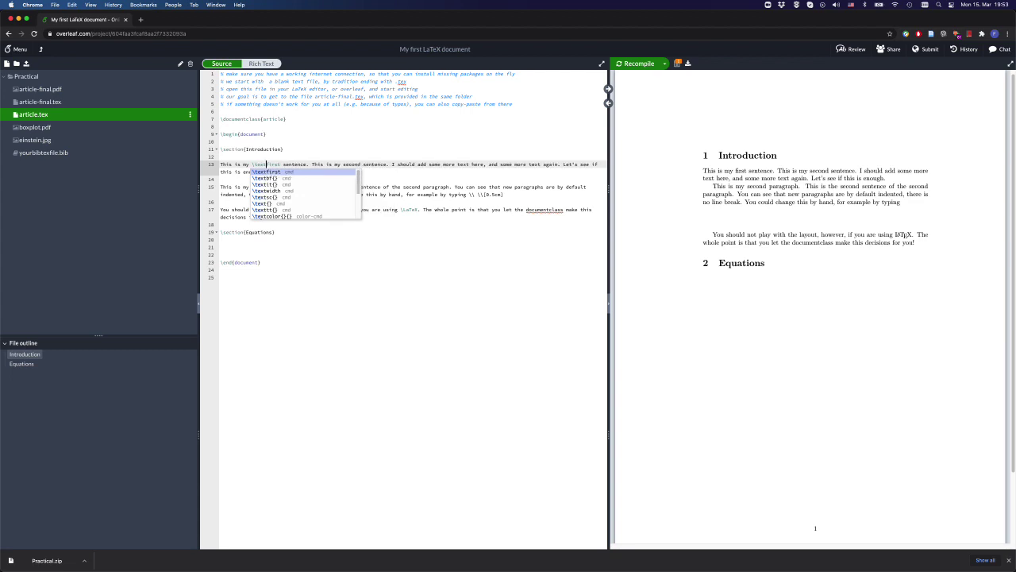
pyautogui.press('BackSpace')
pyautogui.write('bf')
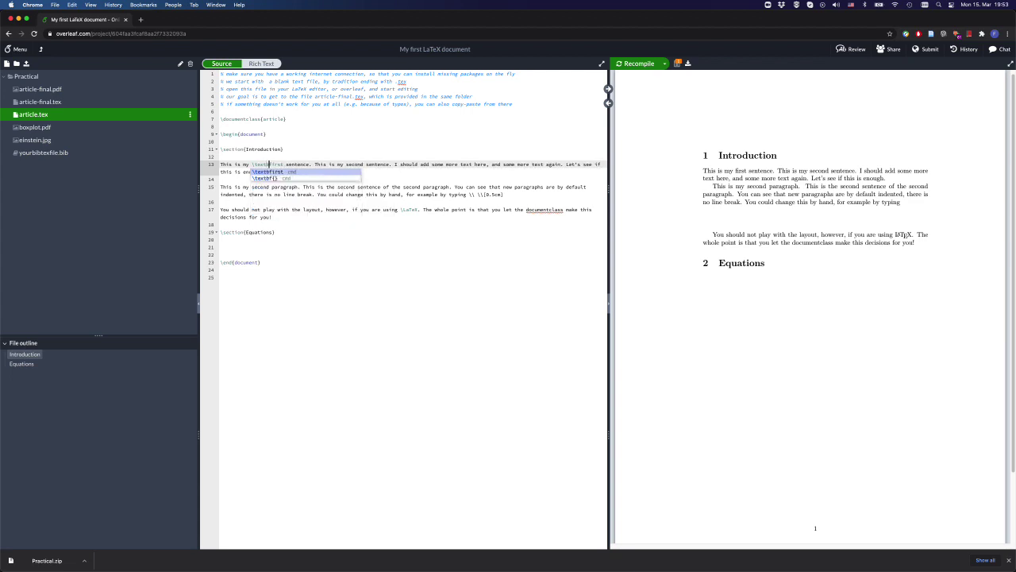
pyautogui.write('{')
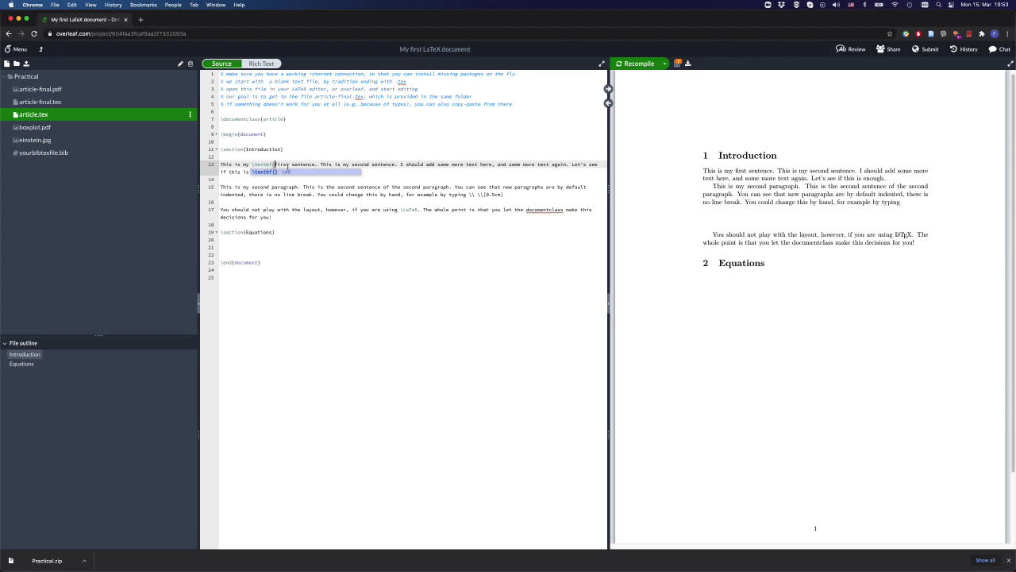
pyautogui.click(290, 165)
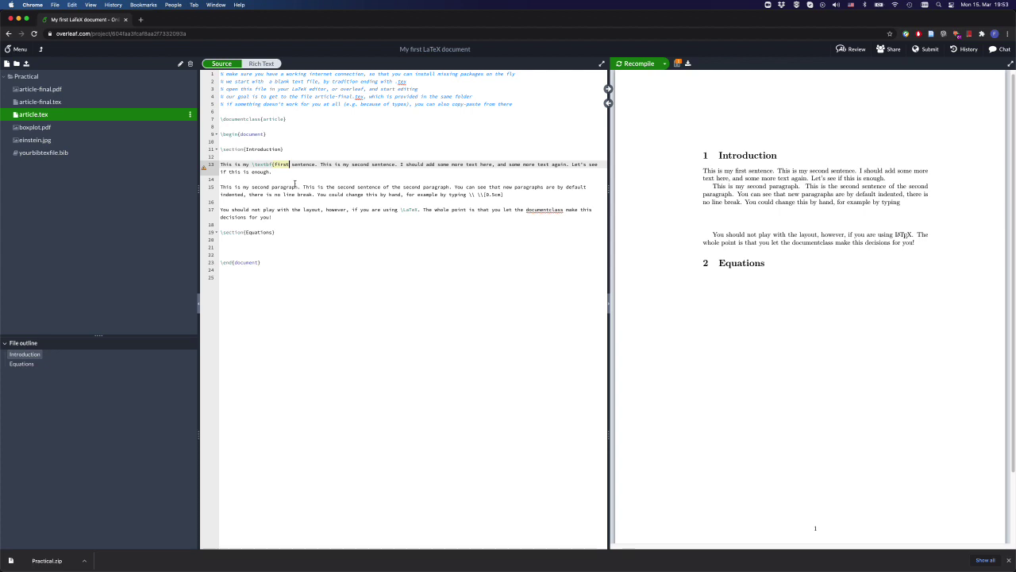
pyautogui.write('}')
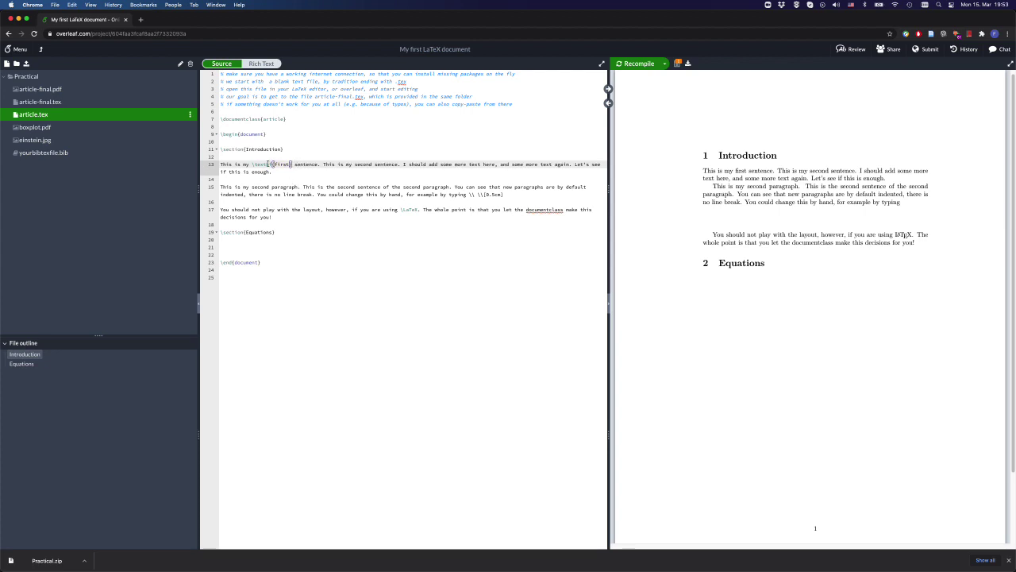
pyautogui.click(639, 63)
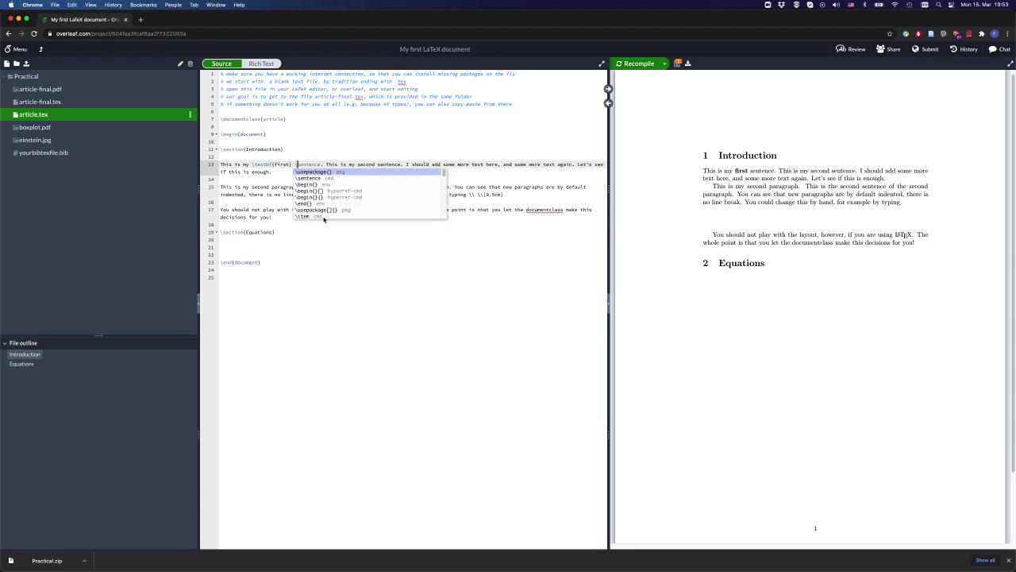
# - Wrap 'sentence' in \emph and recompile to show it italic
pyautogui.write('emph')
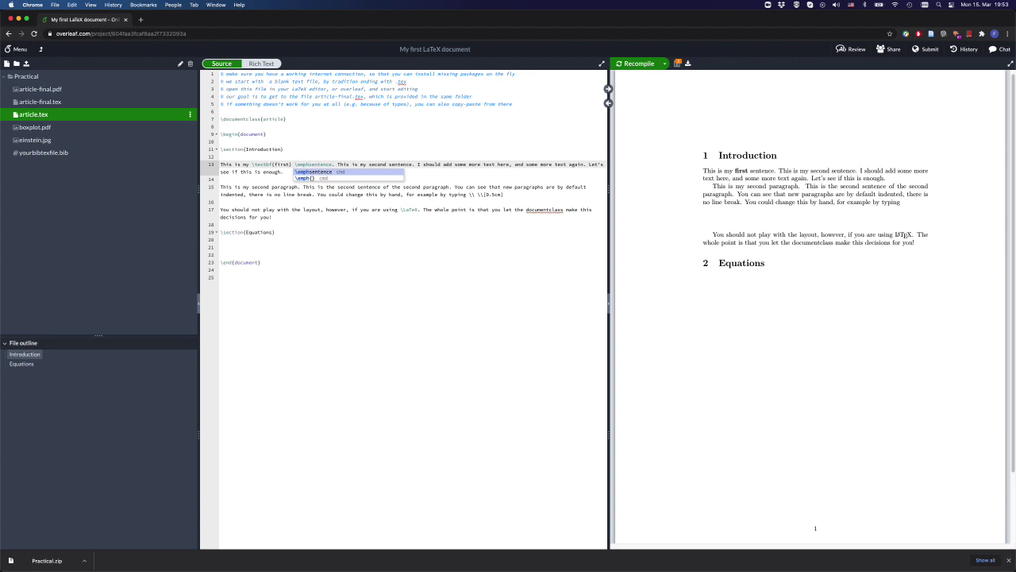
pyautogui.write('{')
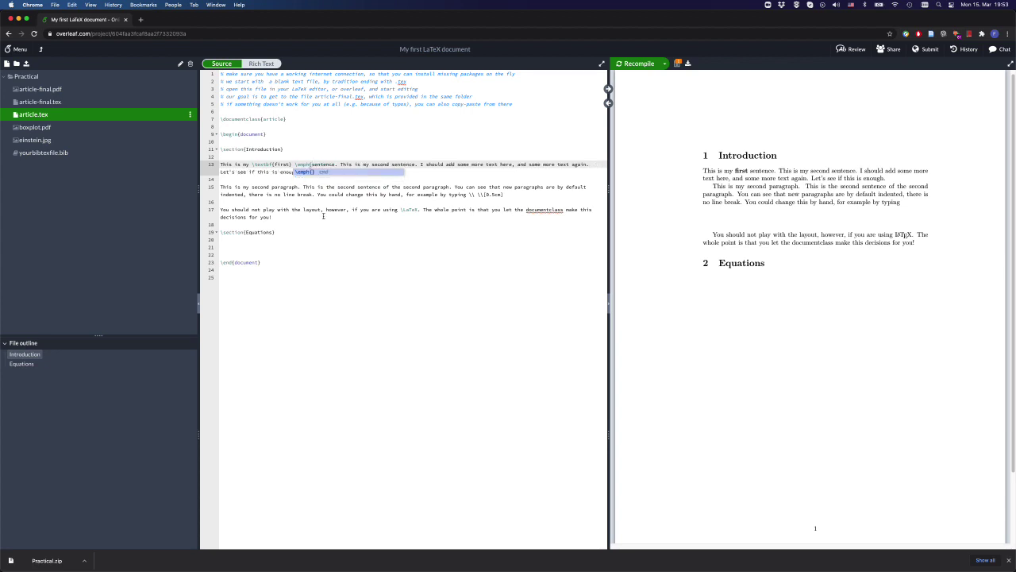
pyautogui.click(335, 164)
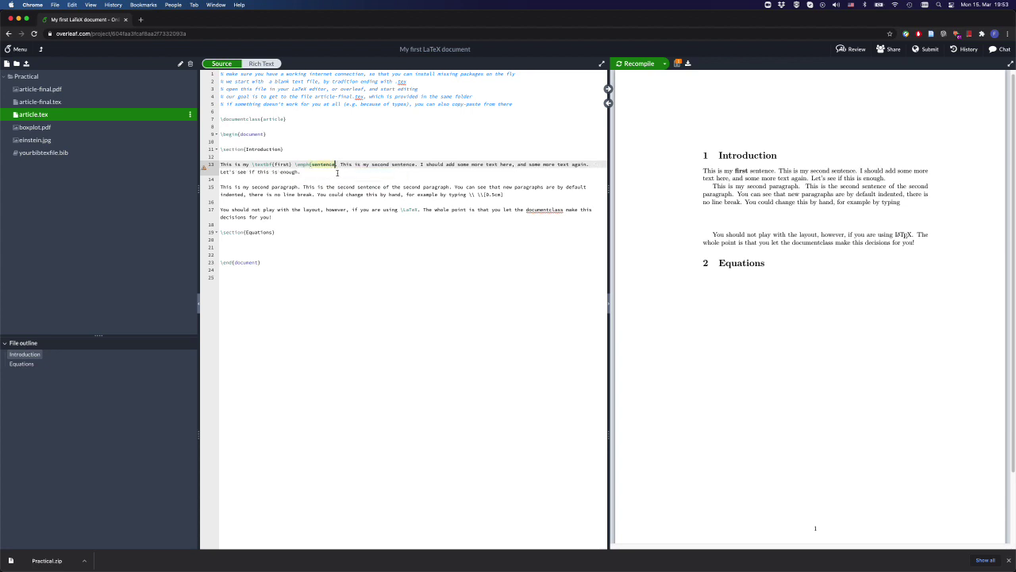
pyautogui.write('}')
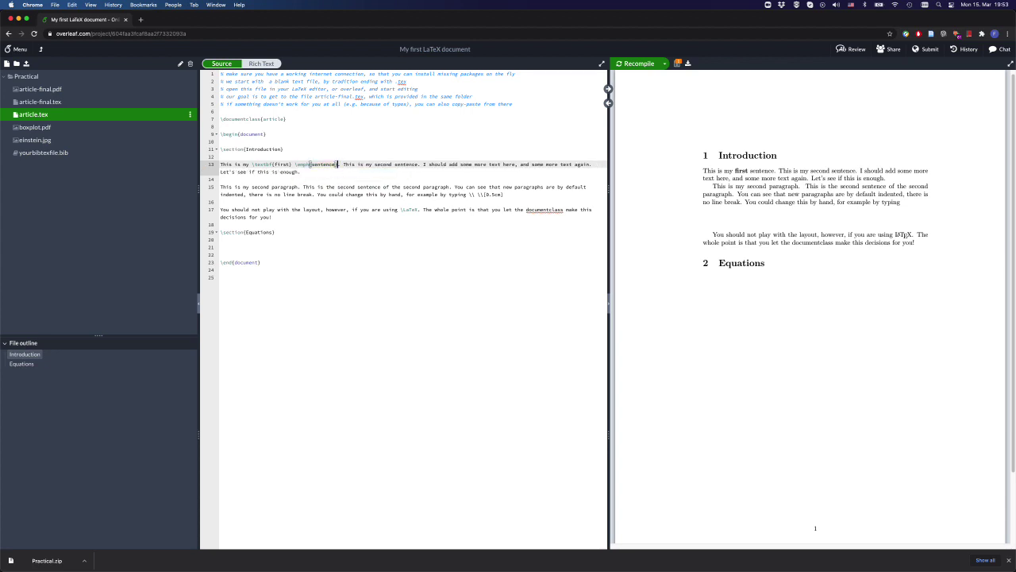
pyautogui.click(638, 64)
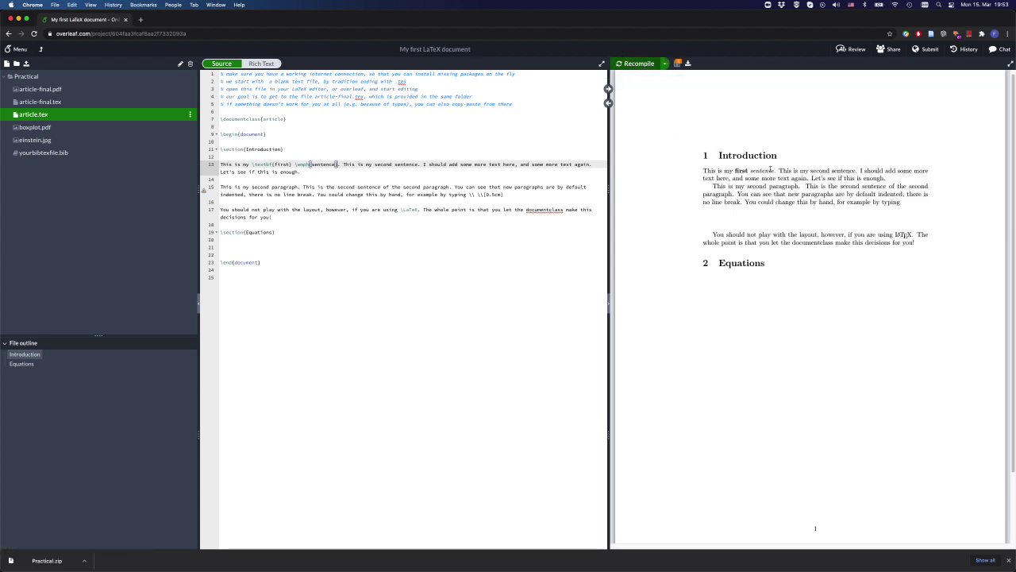
pyautogui.click(609, 88)
pyautogui.doubleClick(762, 181)
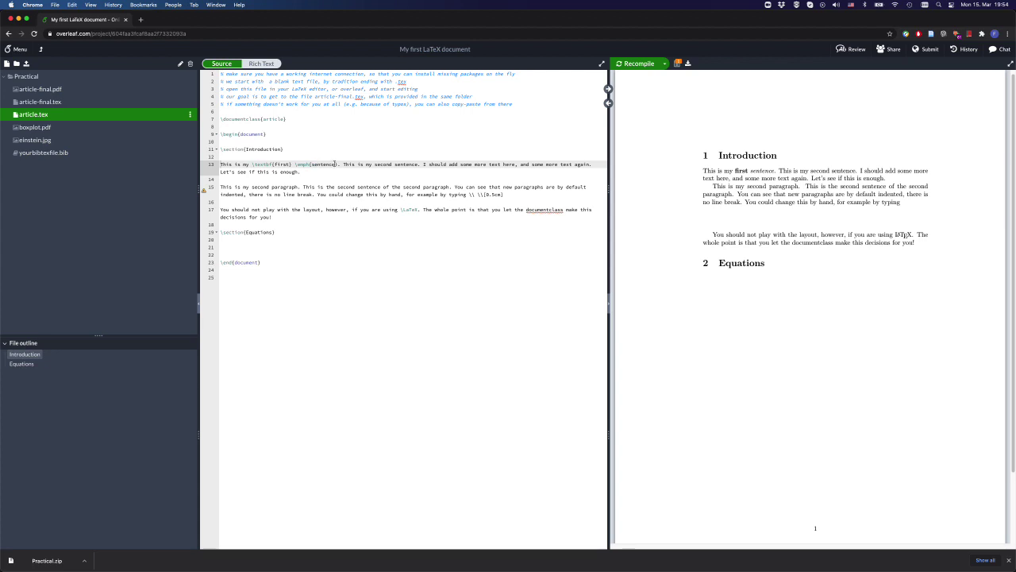
pyautogui.doubleClick(769, 169)
pyautogui.click(315, 119)
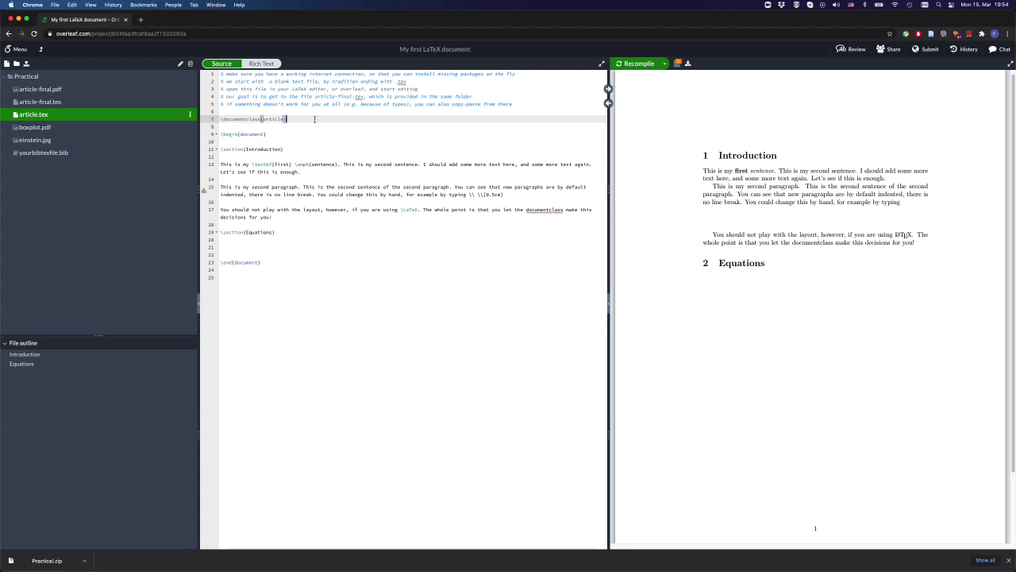
# - Add an \author line with the author's name below the documentclass line
pyautogui.press('Return')
pyautogui.press('Return')
pyautogui.press('Return')
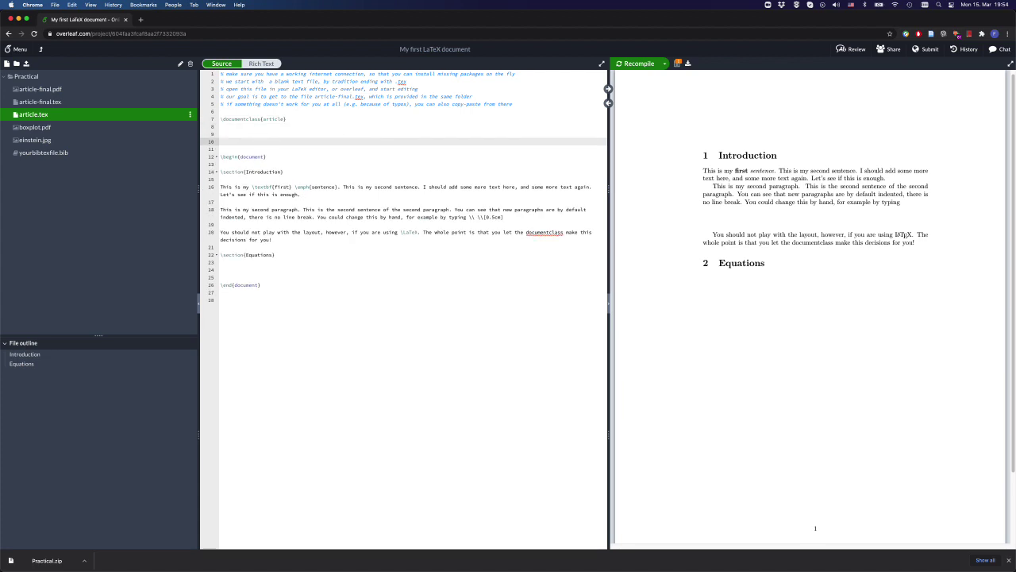
pyautogui.write('\\au')
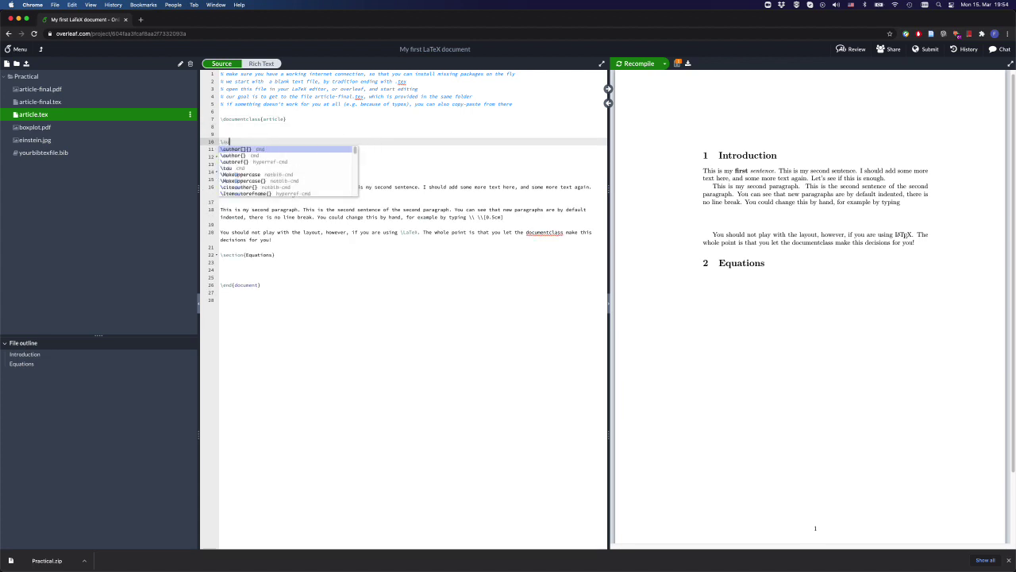
pyautogui.press('Return')
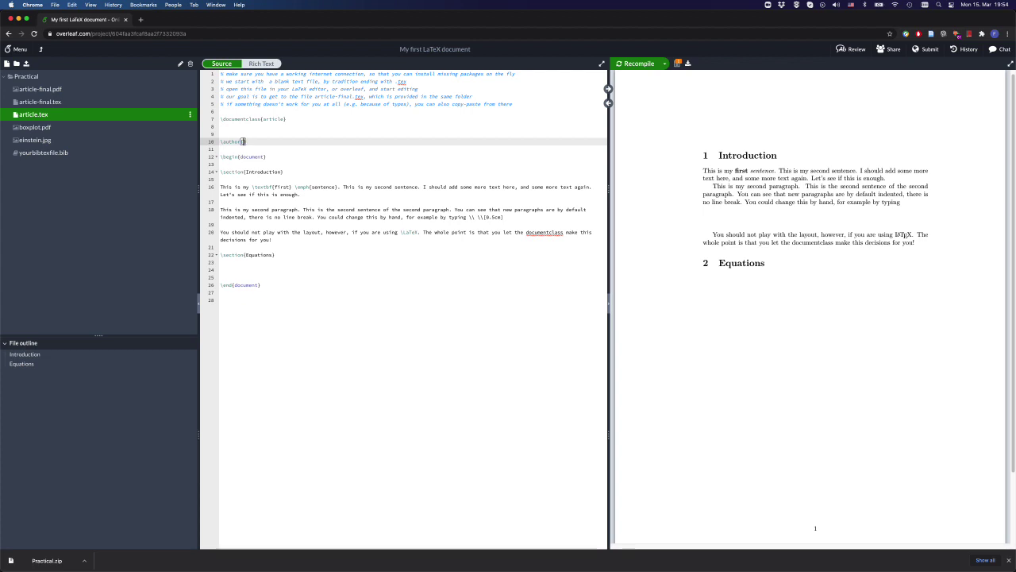
pyautogui.write('Florian Ha')
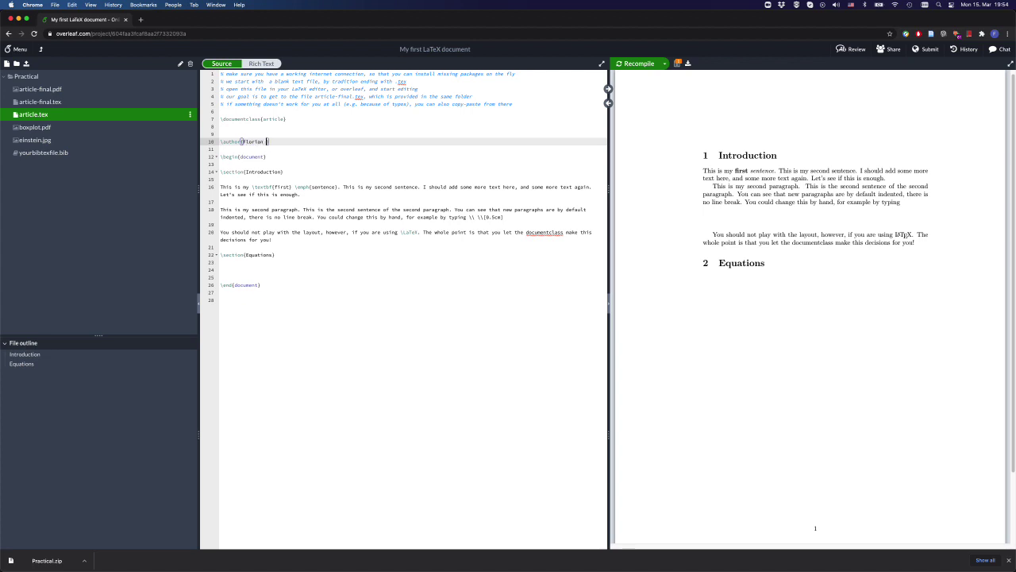
pyautogui.write('rtig')
pyautogui.press('Return')
# - Add \title{My first \LaTeX document} and recompile
pyautogui.write('\\tit')
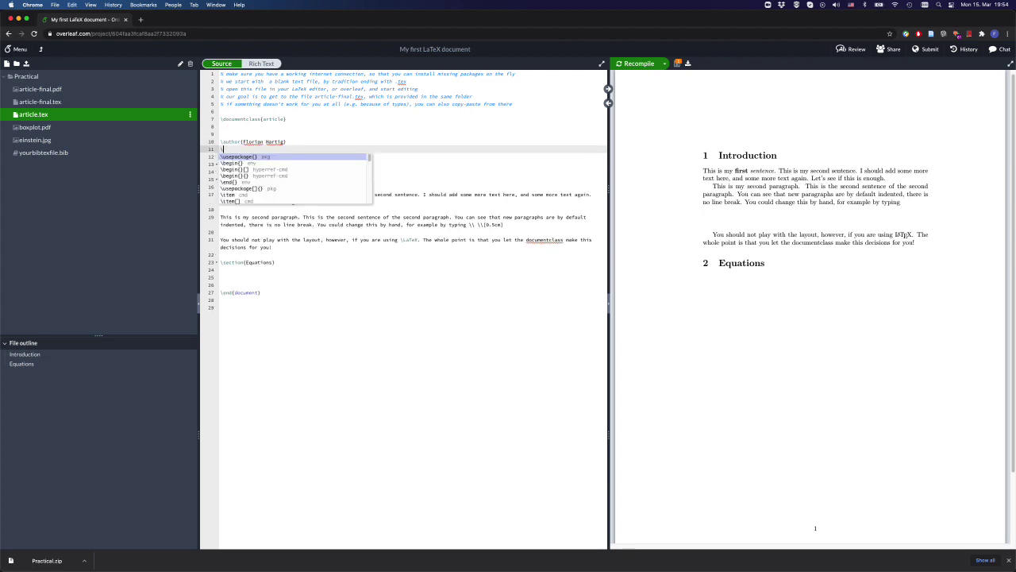
pyautogui.press('Return')
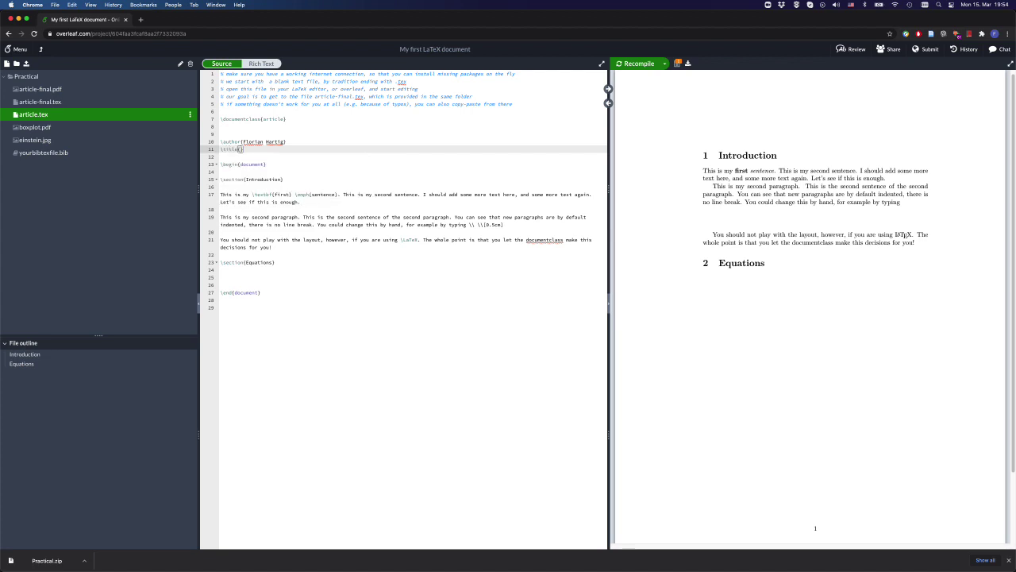
pyautogui.write('My first \\')
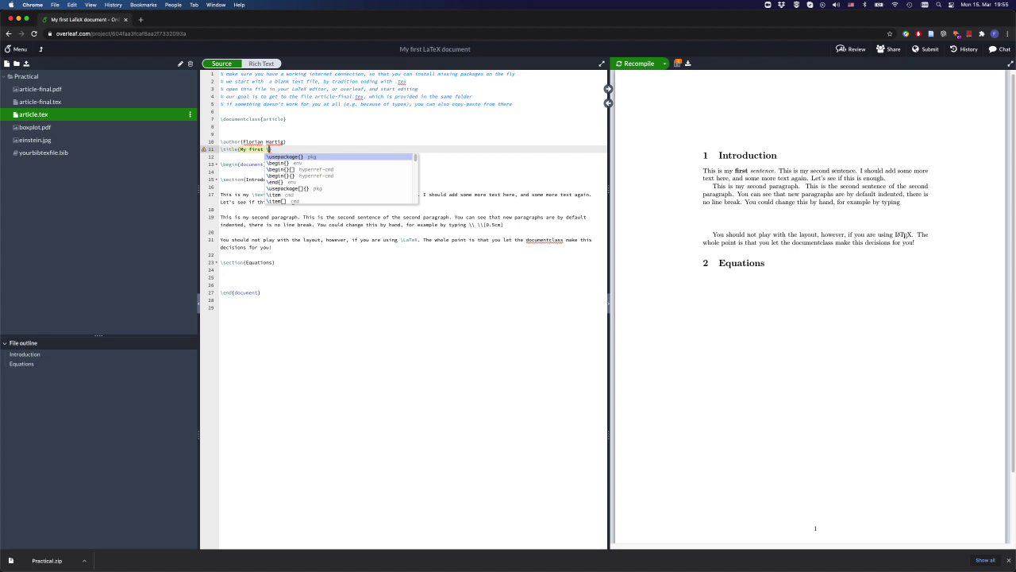
pyautogui.write('LaT')
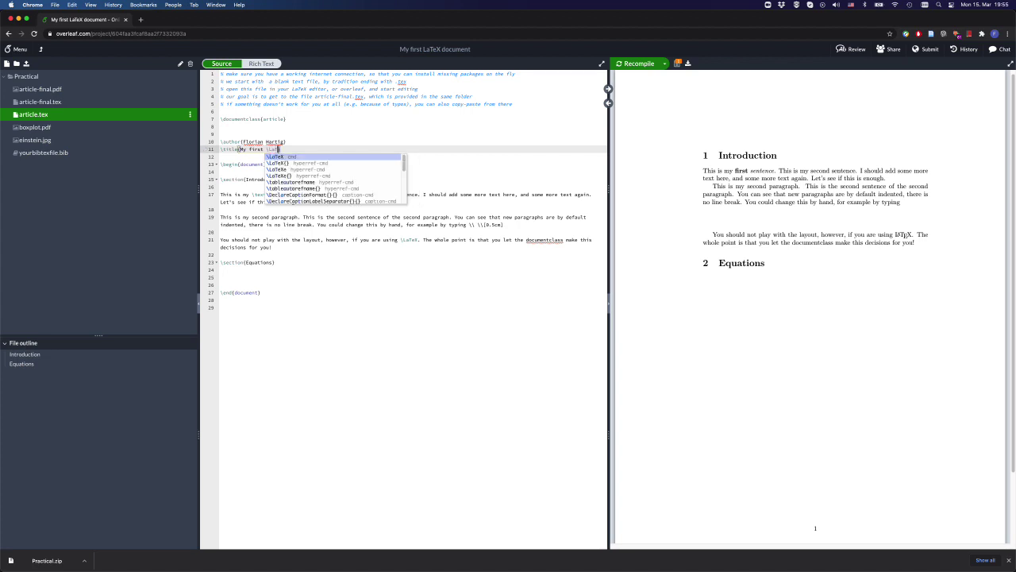
pyautogui.press('Return')
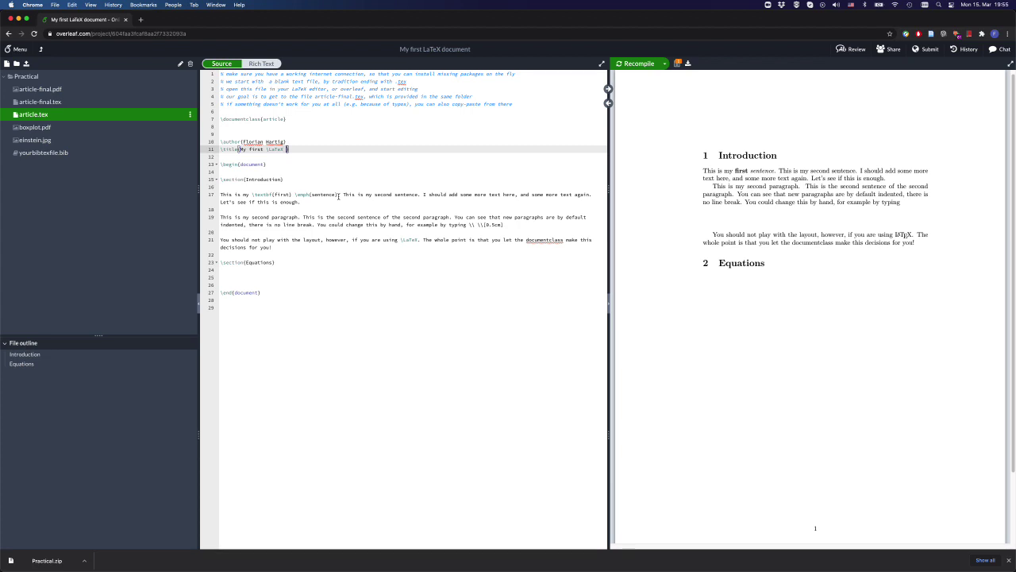
pyautogui.write('aTeX document')
pyautogui.click(344, 200)
pyautogui.click(629, 65)
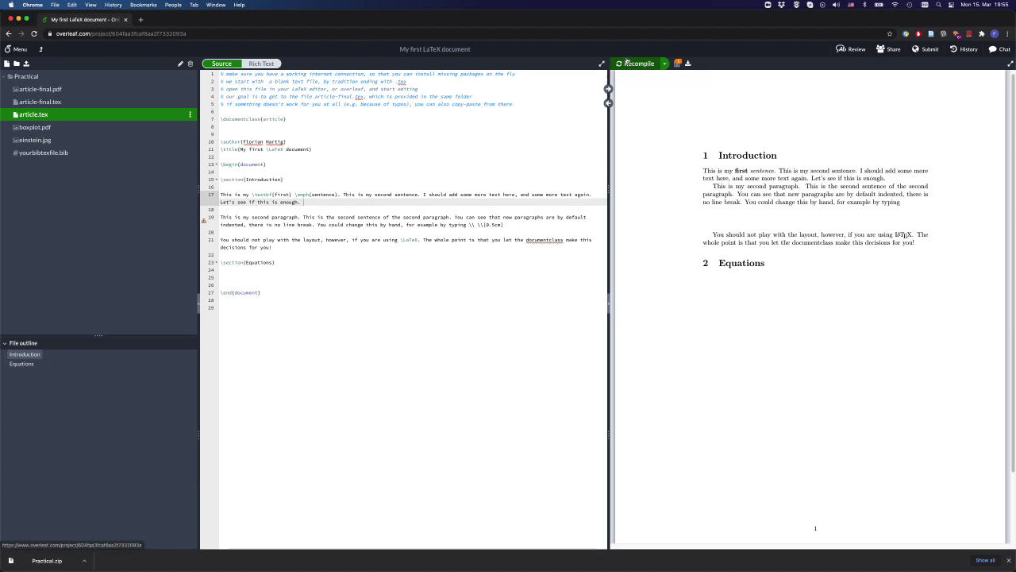
pyautogui.moveTo(313, 149); pyautogui.dragTo(199, 139)
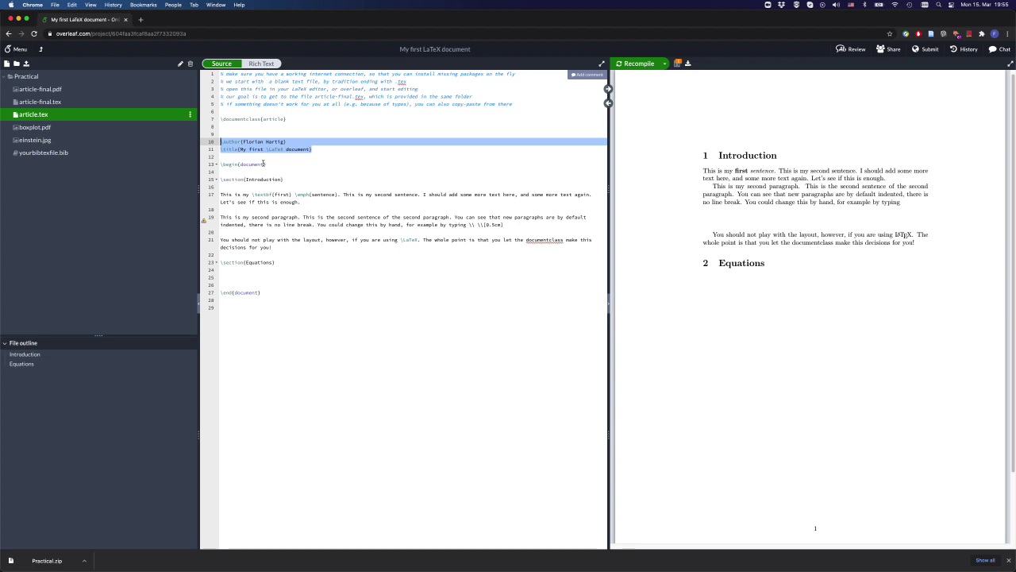
# - Remove the blank line above \author, add \maketitle after \begin{document}, and recompile
pyautogui.click(252, 126)
pyautogui.press('Delete')
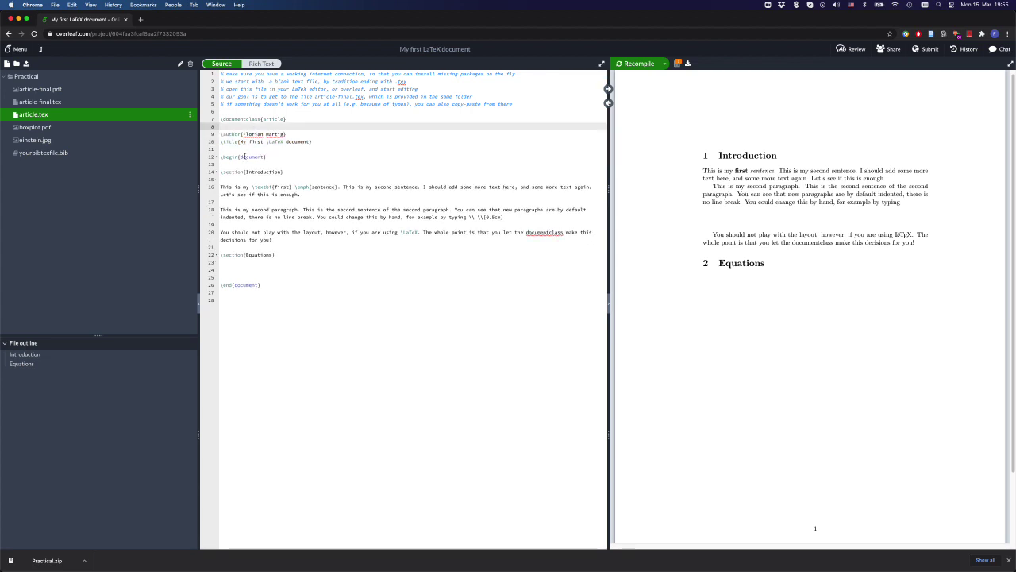
pyautogui.moveTo(267, 157); pyautogui.dragTo(217, 157)
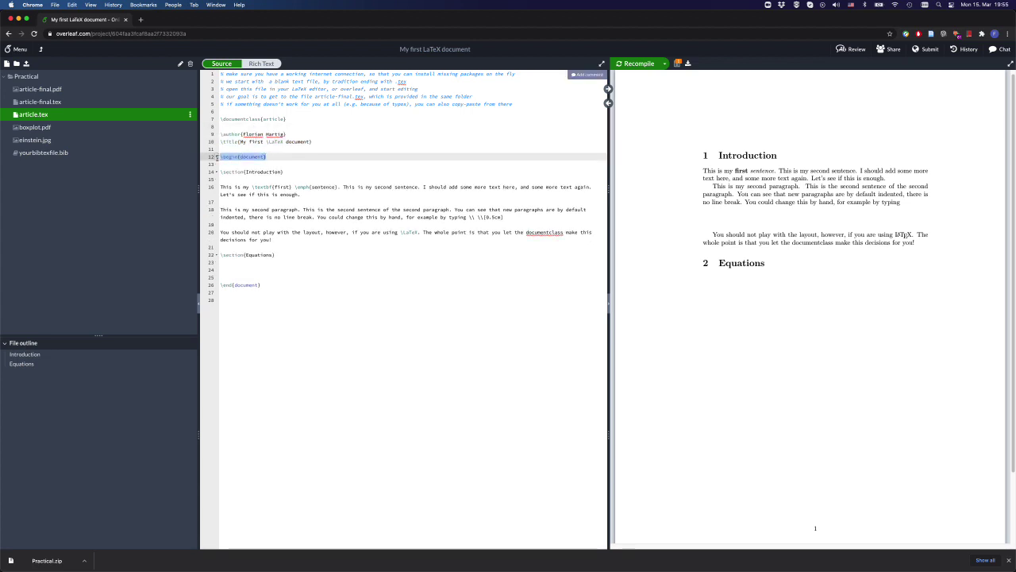
pyautogui.click(270, 156)
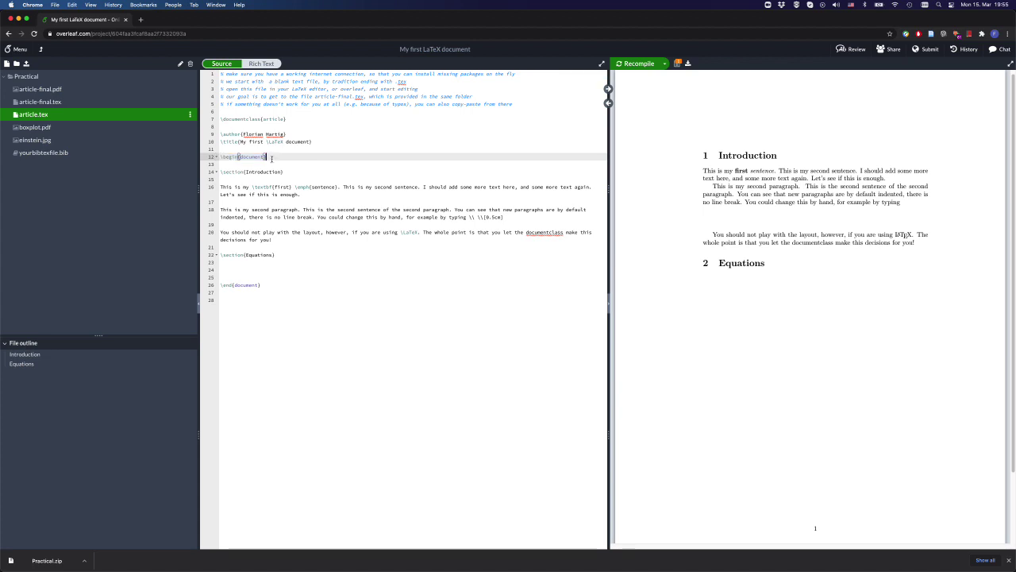
pyautogui.press('Return')
pyautogui.write('\\')
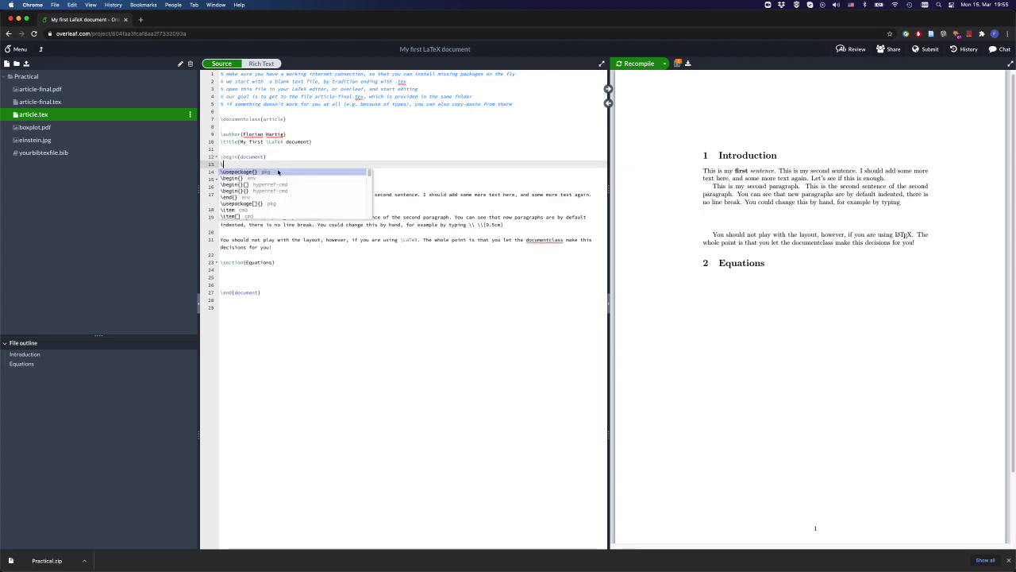
pyautogui.write('maketitle')
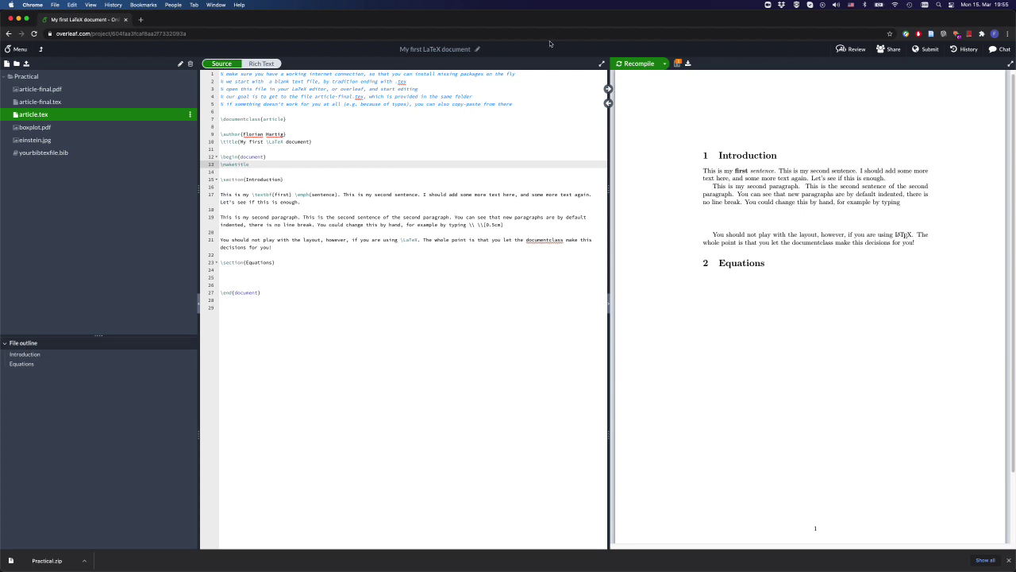
pyautogui.click(624, 64)
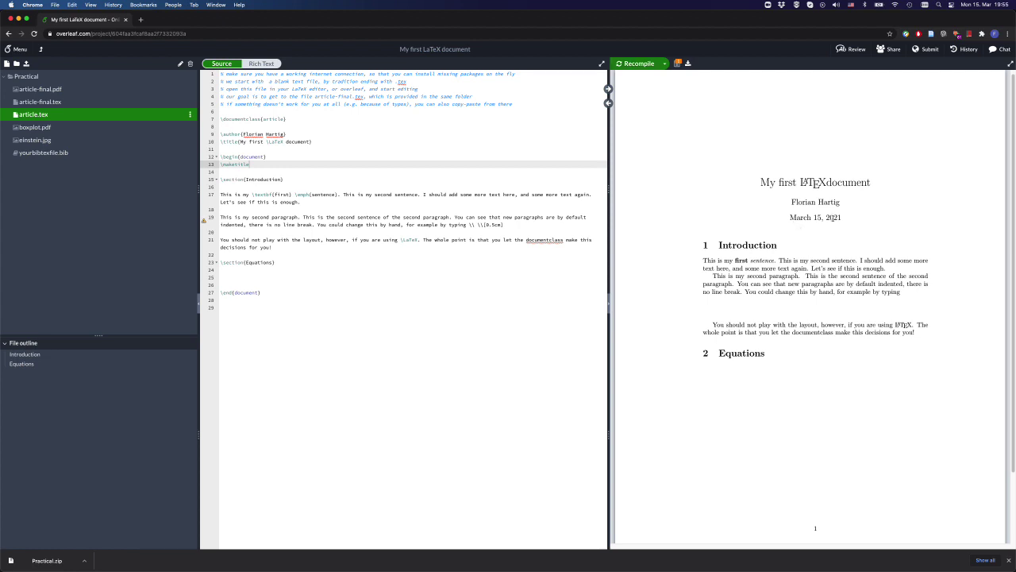
pyautogui.moveTo(790, 217); pyautogui.dragTo(841, 217)
pyautogui.click(312, 143)
pyautogui.press('Return')
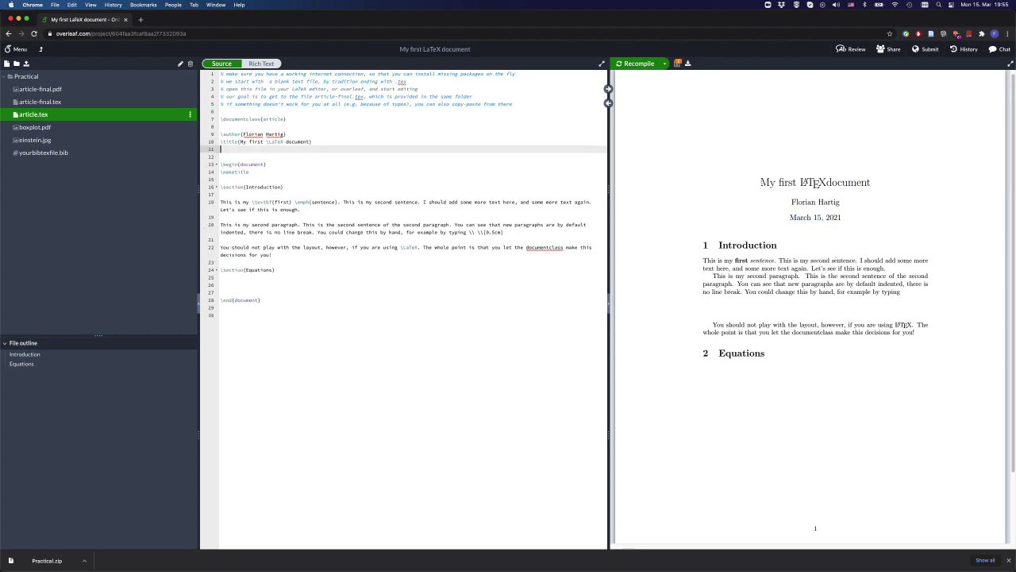
pyautogui.write('\\da')
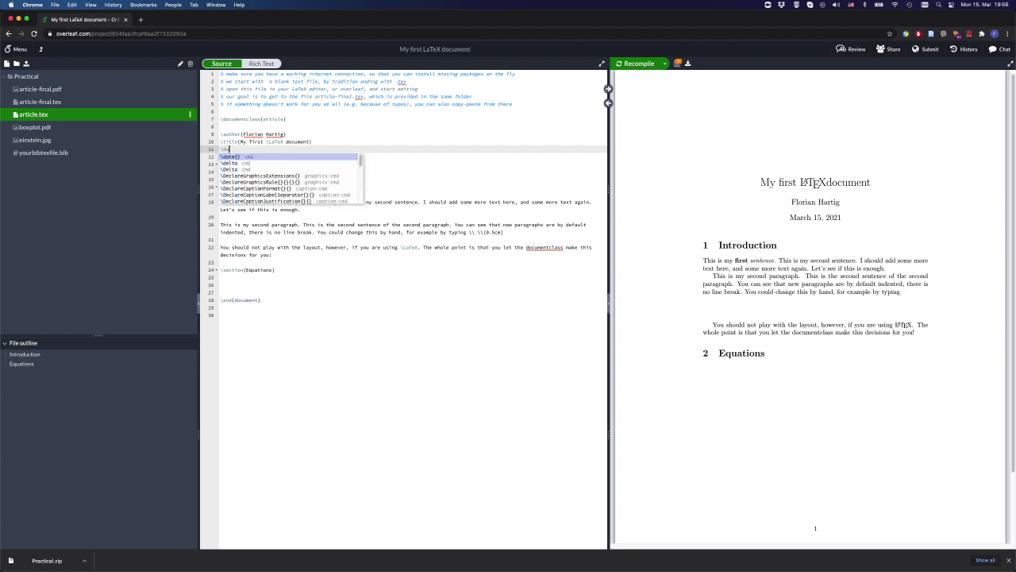
pyautogui.press('BackSpace')
pyautogui.press('BackSpace')
pyautogui.press('BackSpace')
pyautogui.press('BackSpace')
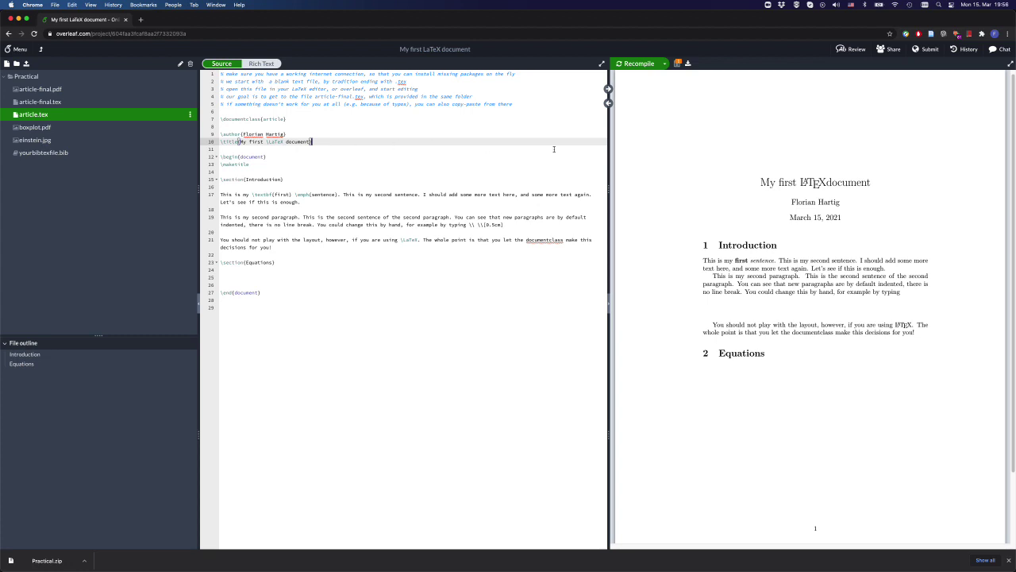
pyautogui.moveTo(792, 218); pyautogui.dragTo(840, 220)
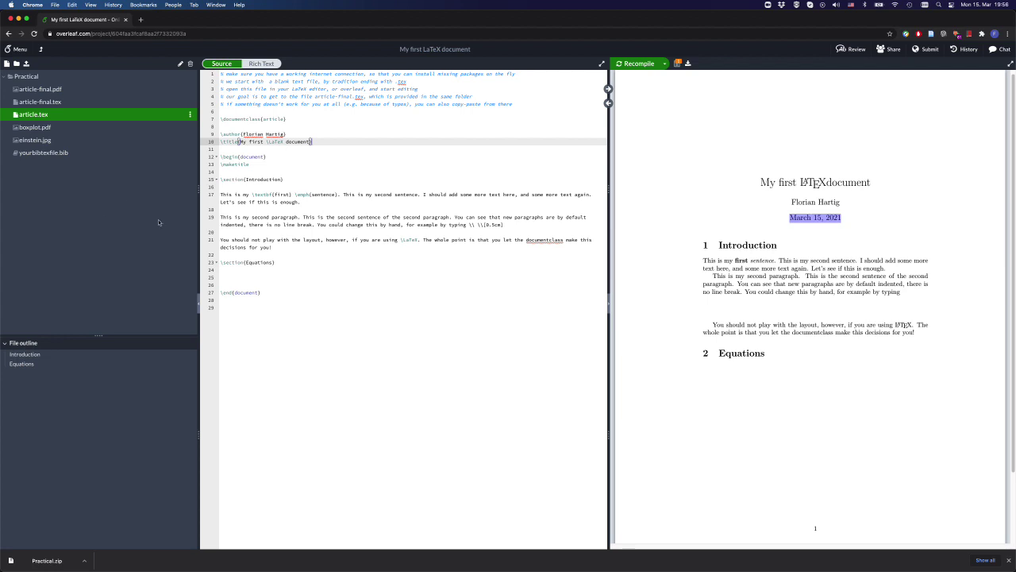
pyautogui.click(290, 180)
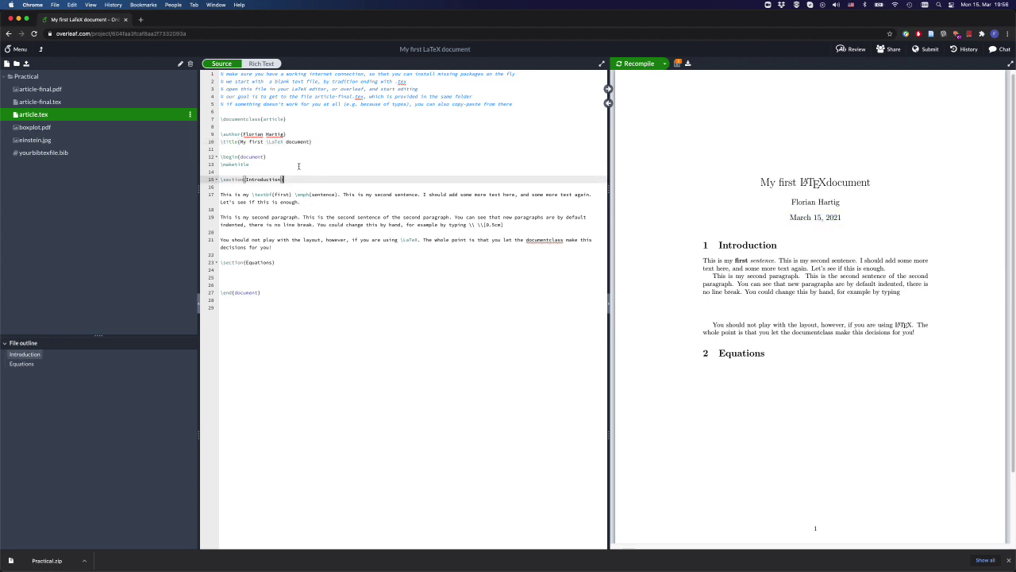
# - Insert an empty abstract environment on line 15, after \maketitle
pyautogui.click(291, 162)
pyautogui.press('Return')
pyautogui.press('Return')
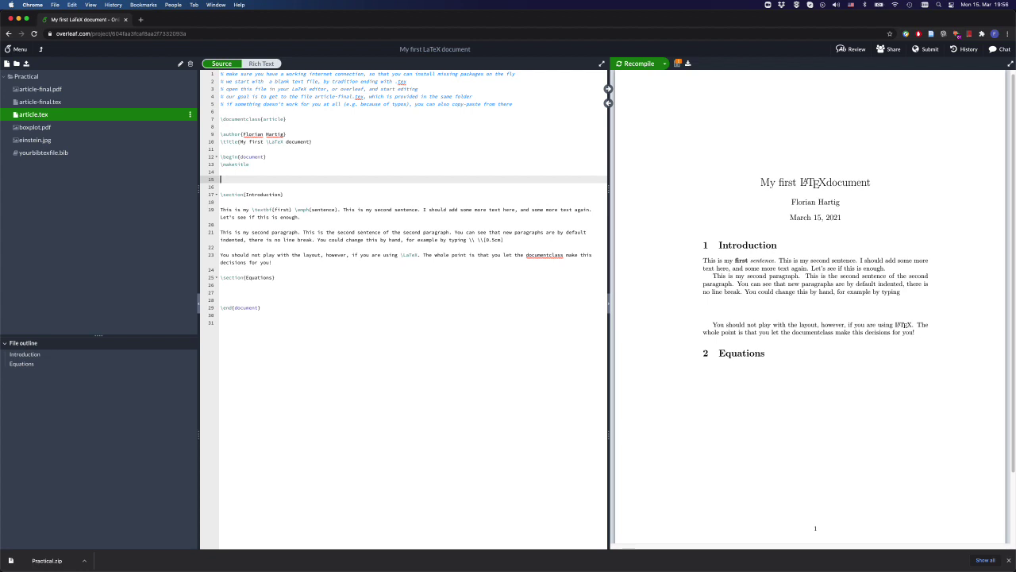
pyautogui.write('\\a')
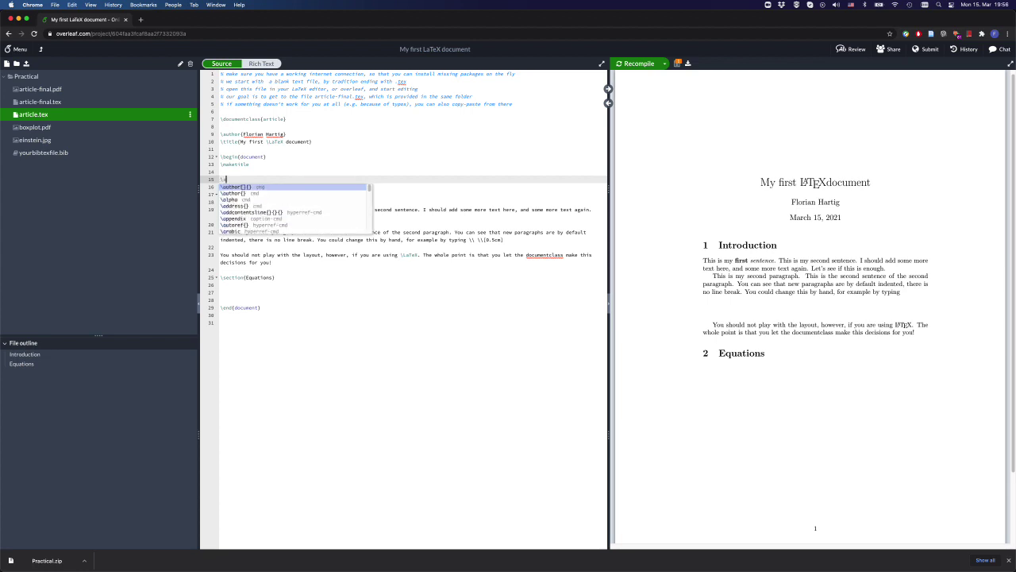
pyautogui.press('BackSpace')
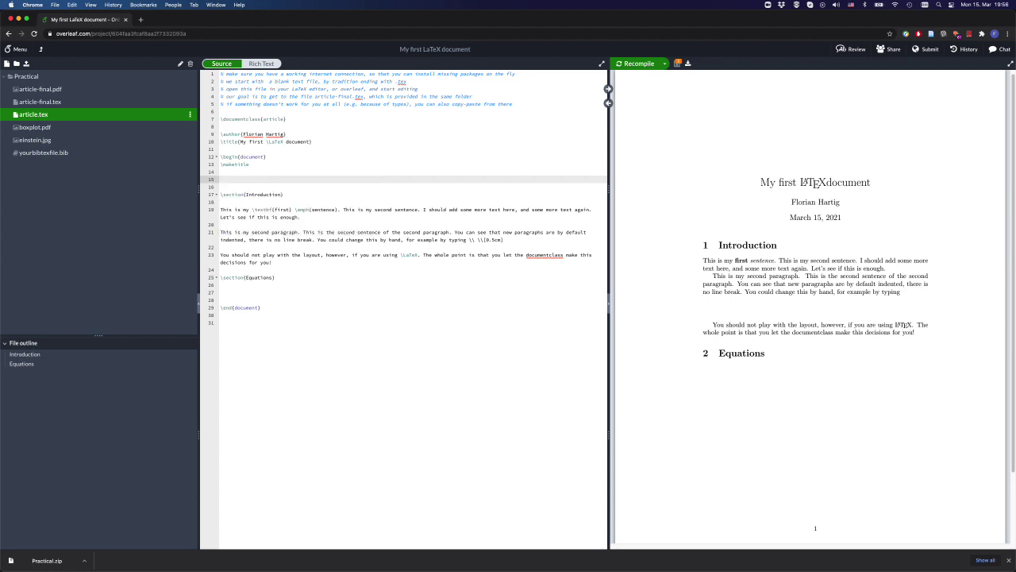
pyautogui.write('\\begin{')
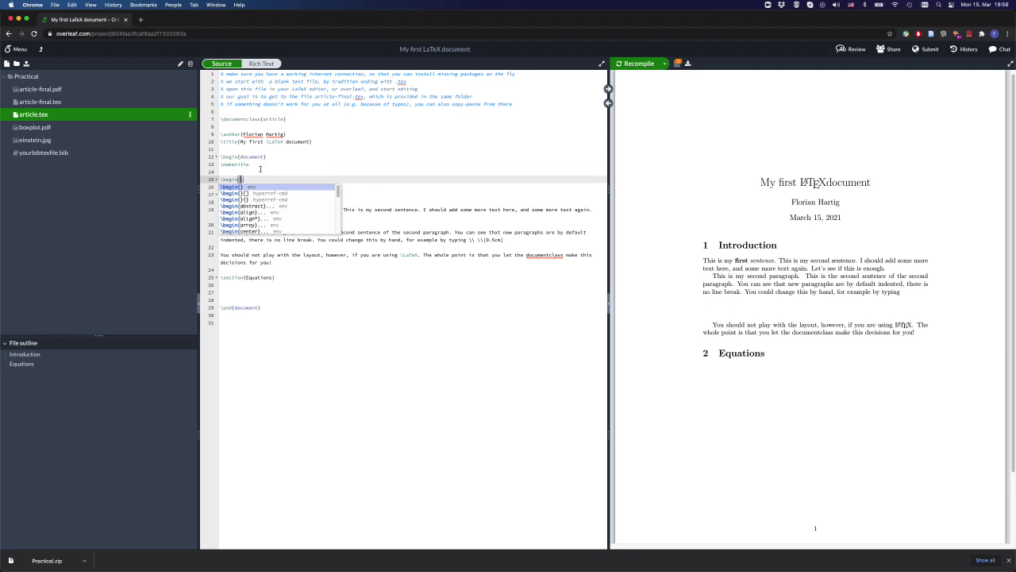
pyautogui.press('Return')
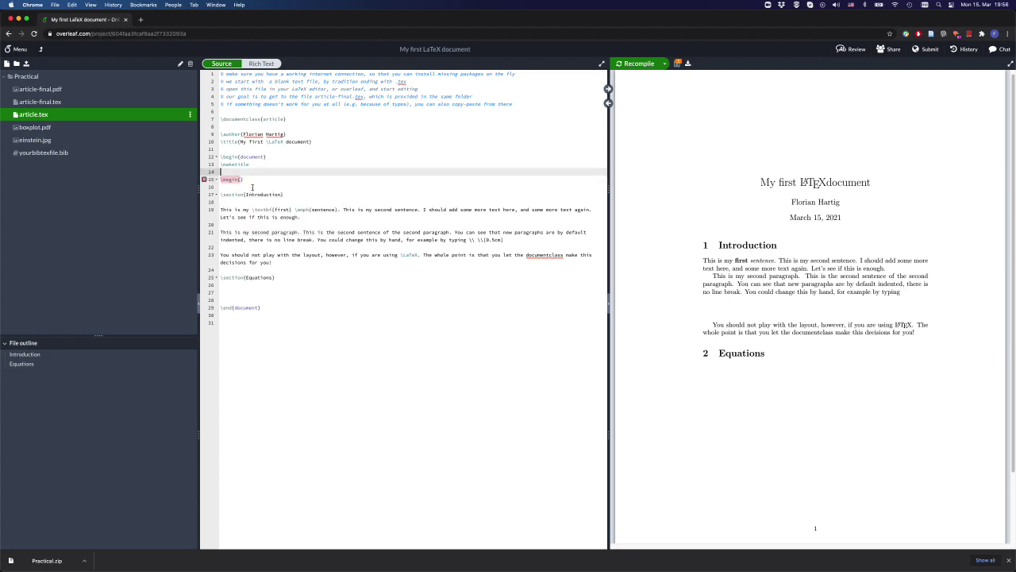
pyautogui.click(253, 184)
pyautogui.click(242, 180)
pyautogui.write('ab')
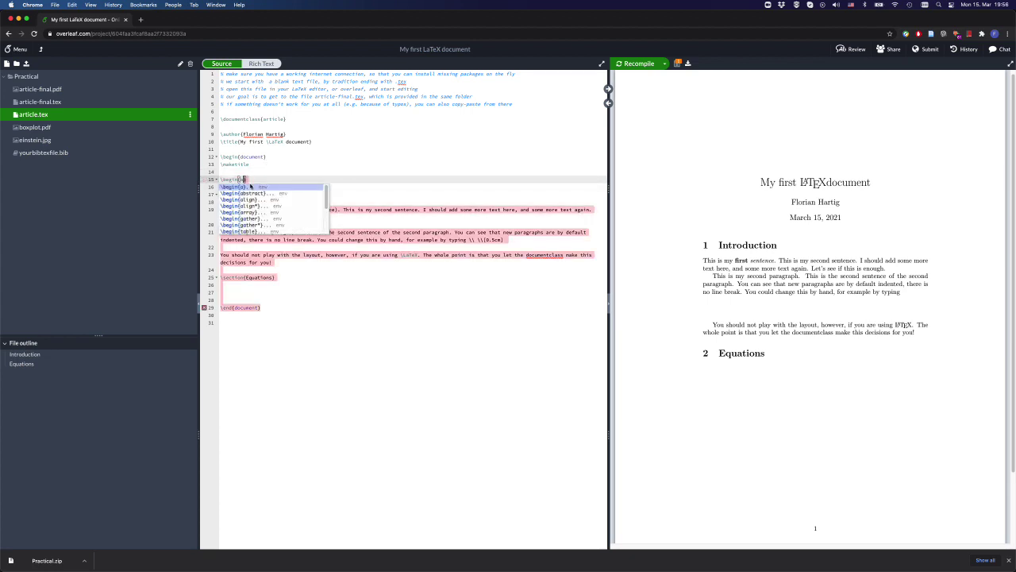
pyautogui.press('Down')
pyautogui.press('Return')
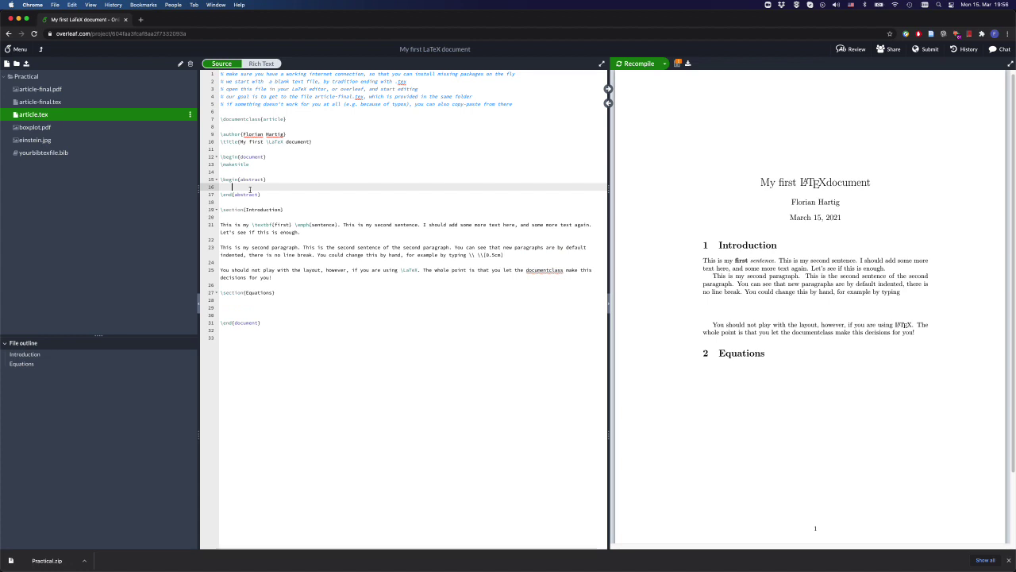
# - Type the abstract introducing LaTeX for scientific articles, correct 'neccessary' to 'necessary', and recompile
pyautogui.write('This document provides a')
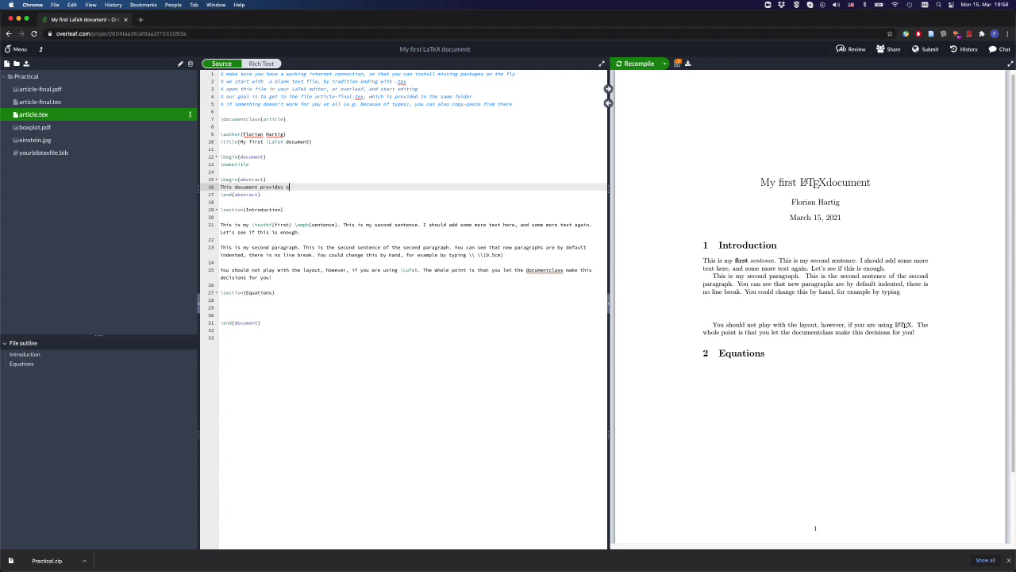
pyautogui.write(' first introduction into the \\La')
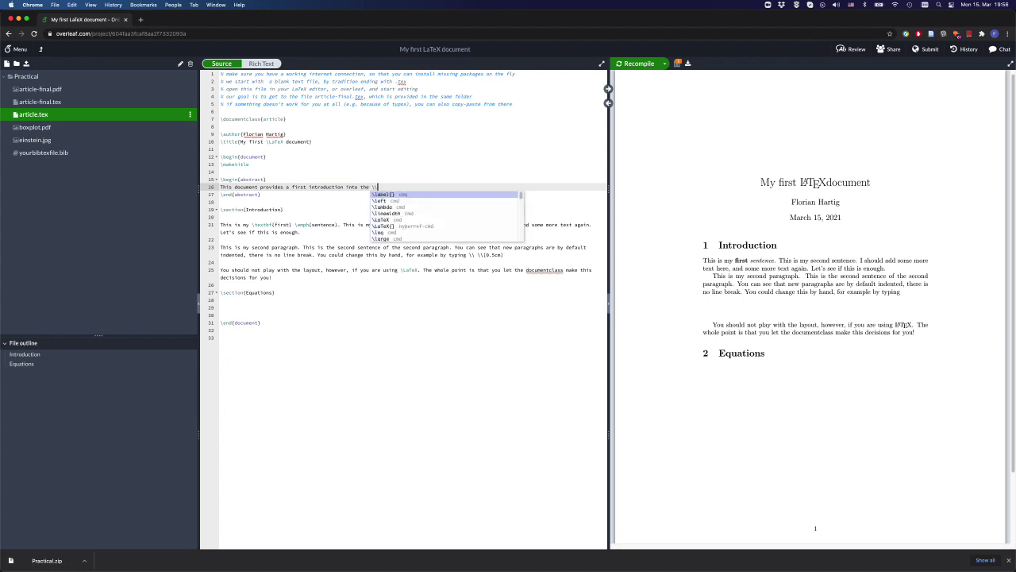
pyautogui.write('TeX')
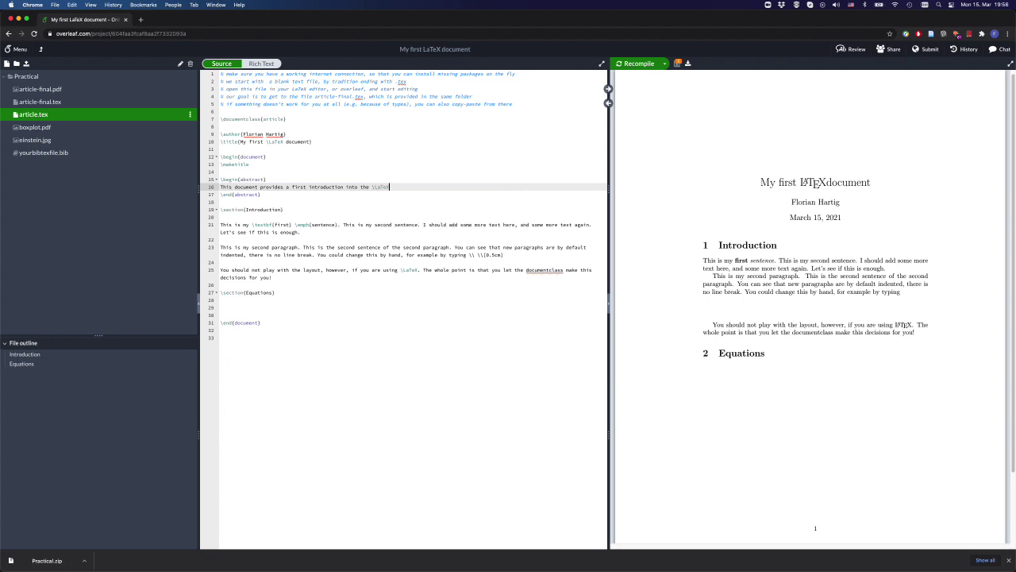
pyautogui.write(' typesetting system')
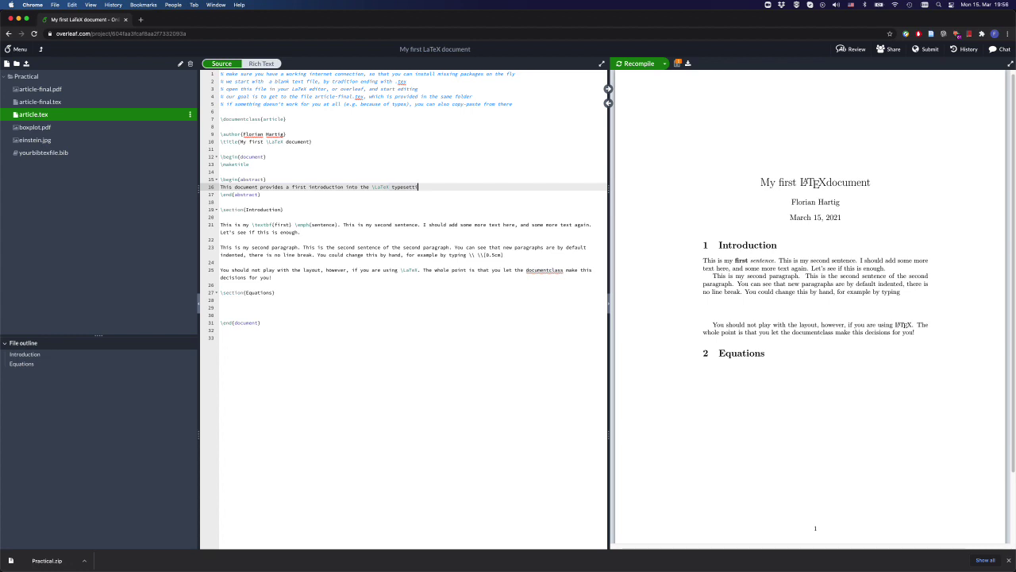
pyautogui.write('. I will introduce all a')
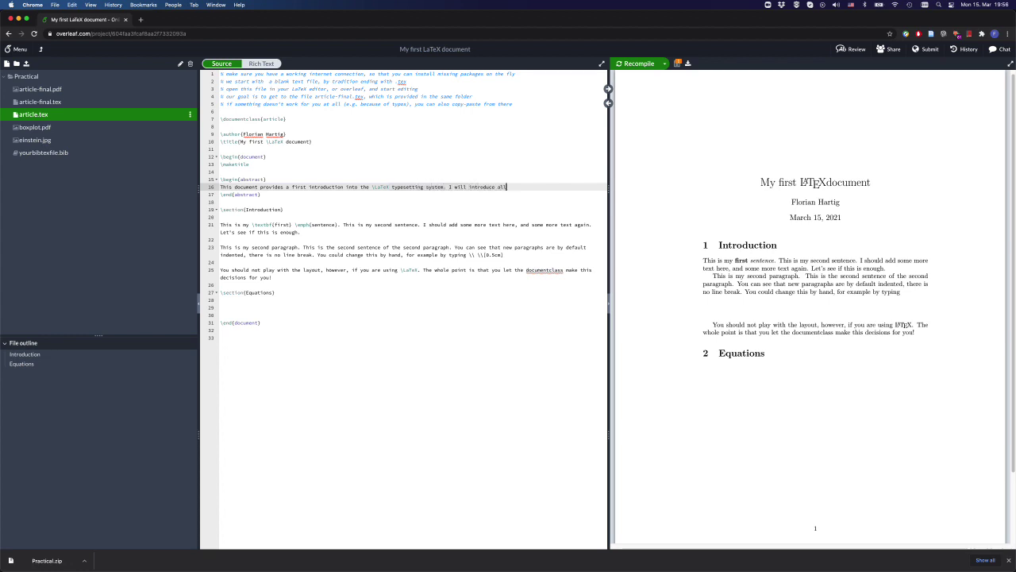
pyautogui.write('asic')
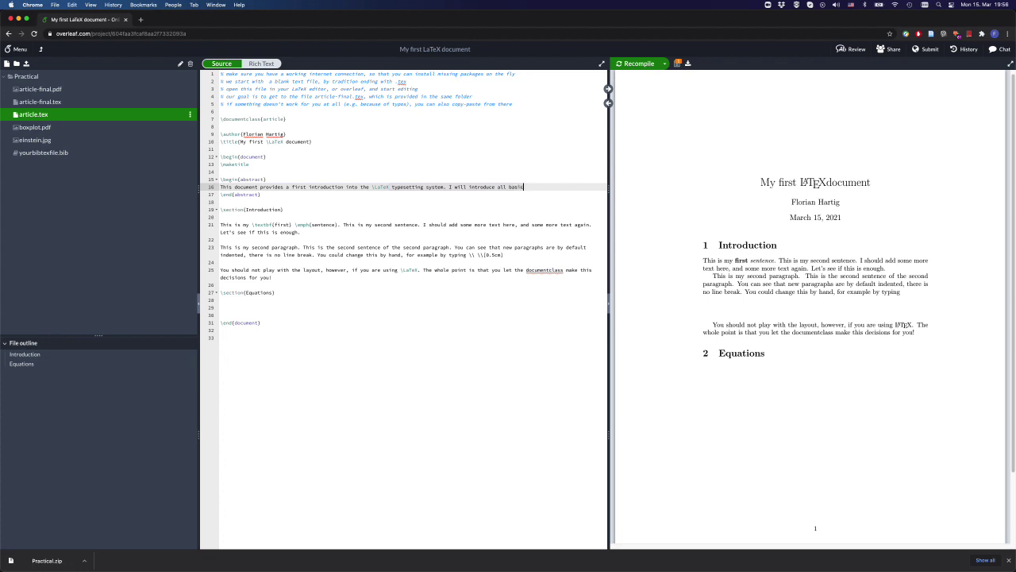
pyautogui.write(' elements that are neccessary to ')
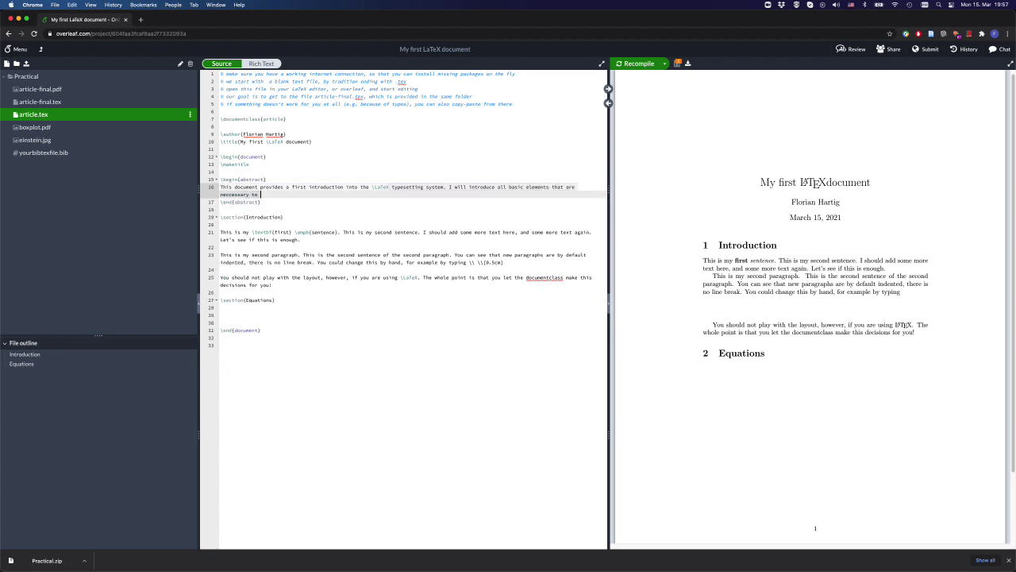
pyautogui.write('write a scientific article.')
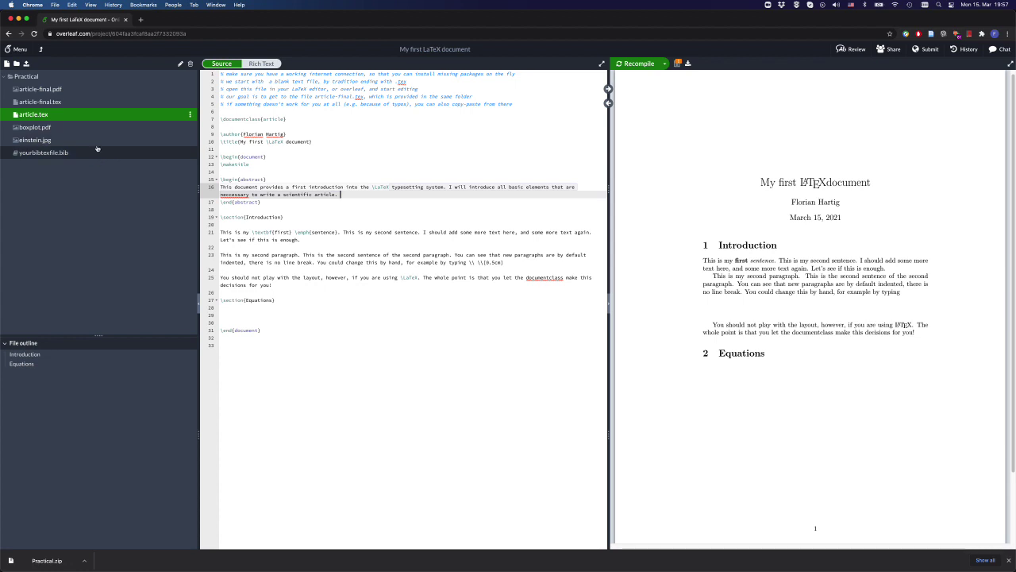
pyautogui.rightClick(238, 194)
pyautogui.click(257, 205)
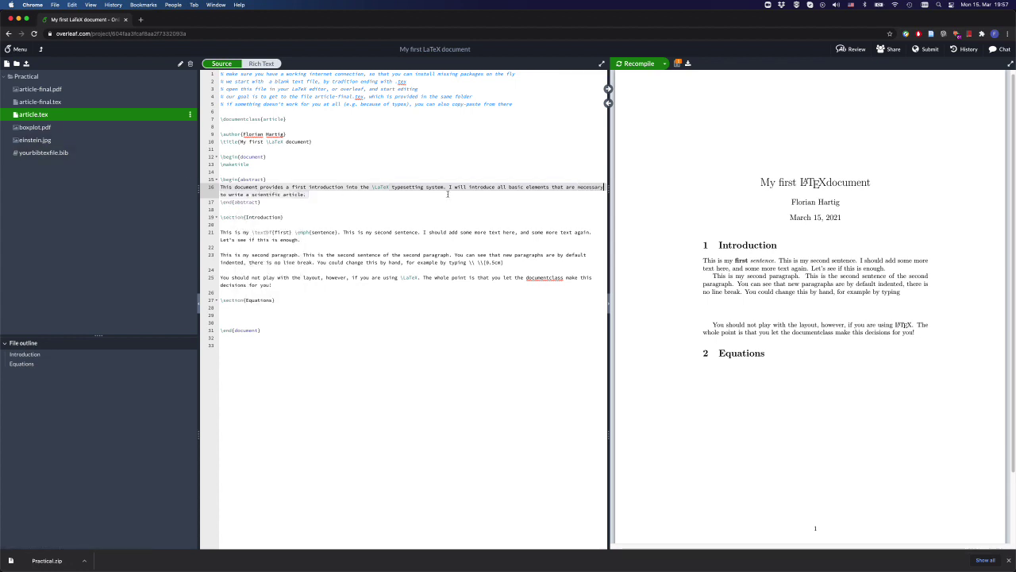
pyautogui.click(637, 65)
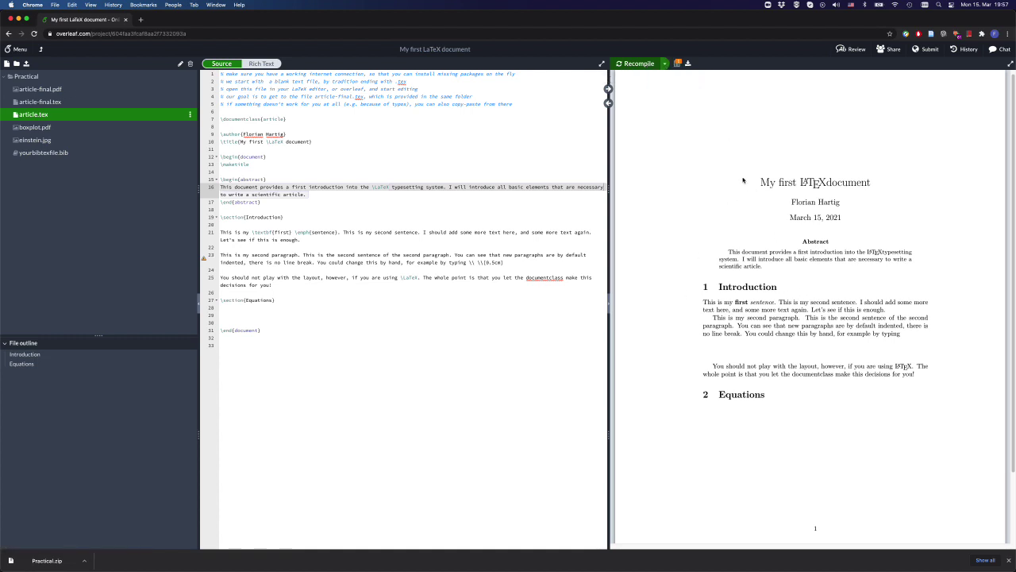
pyautogui.click(678, 63)
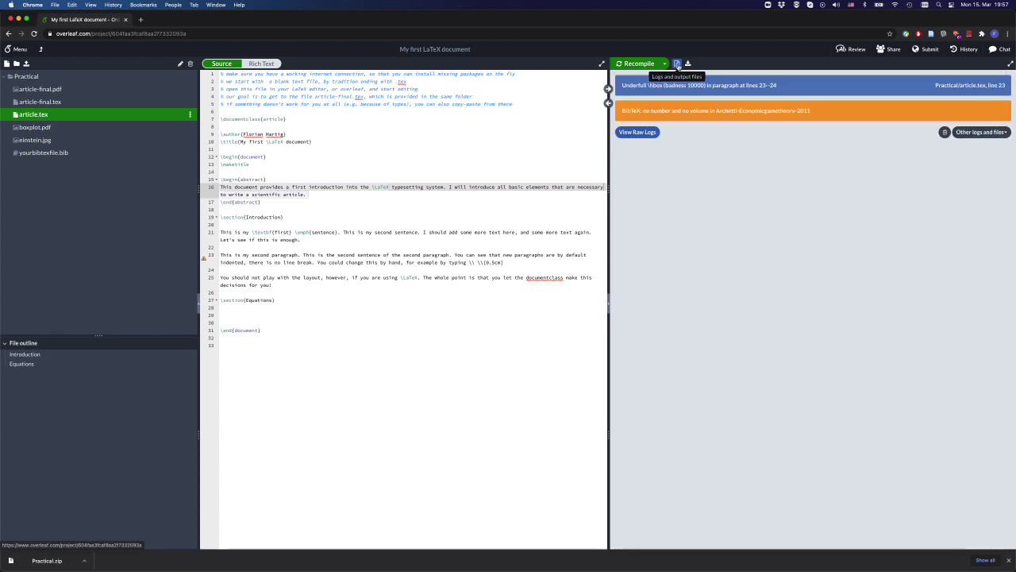
pyautogui.click(637, 63)
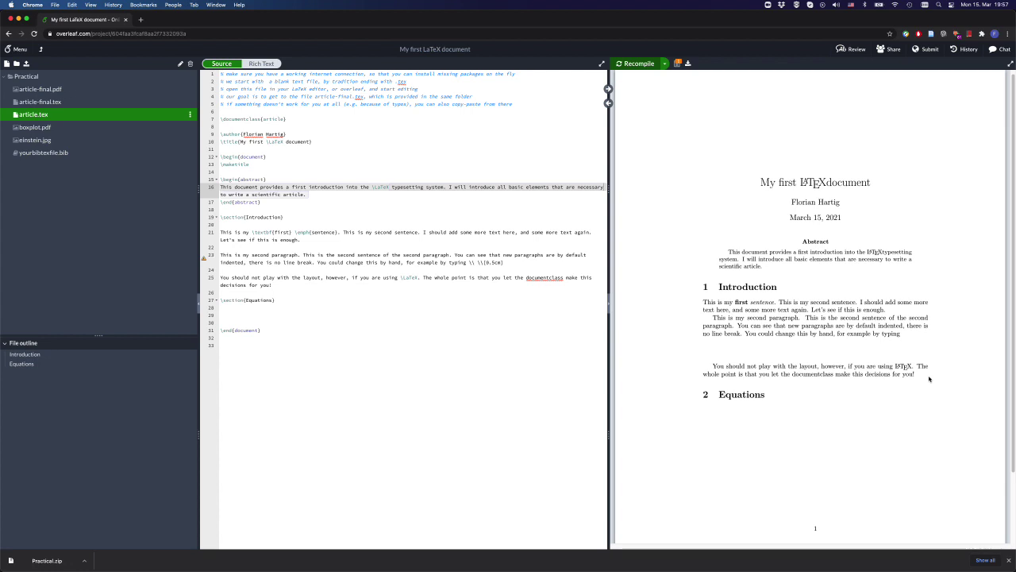
# - Add a \tableofcontents command two lines below \end{abstract}
pyautogui.click(270, 202)
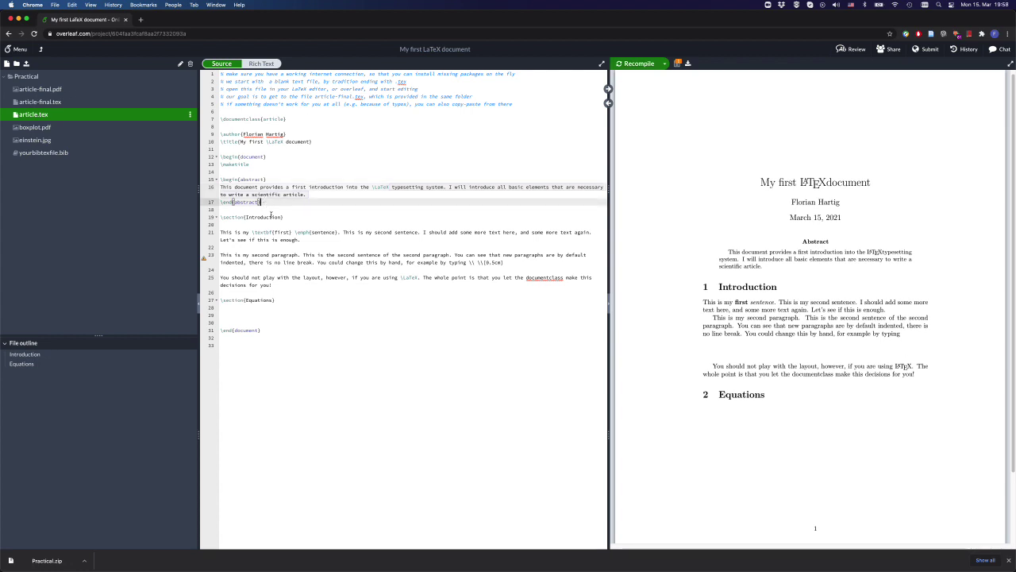
pyautogui.press('Return')
pyautogui.press('Return')
pyautogui.press('BackSpace')
pyautogui.press('BackSpace')
pyautogui.press('Return')
pyautogui.press('Return')
pyautogui.write('\\')
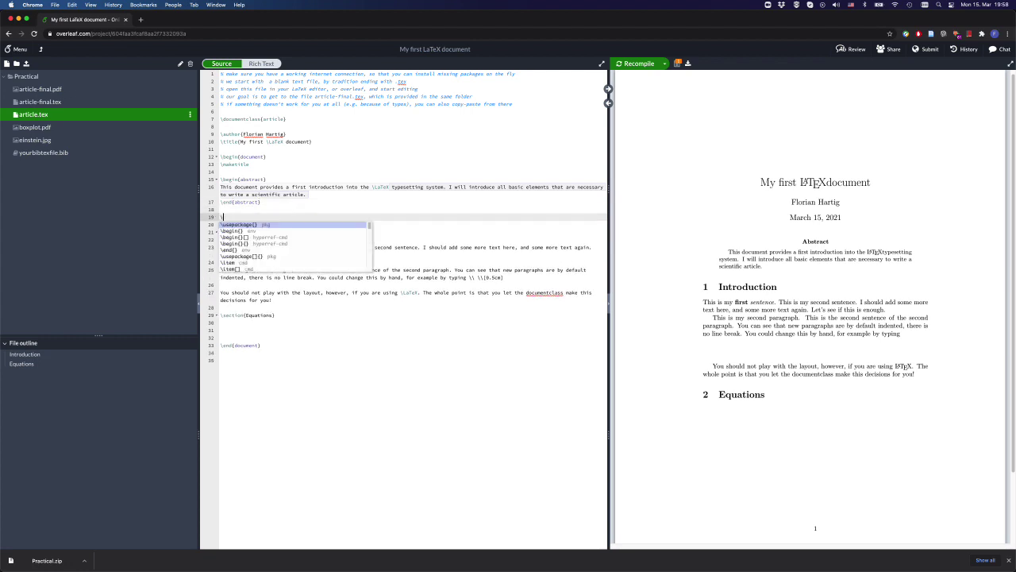
pyautogui.write('tau k')
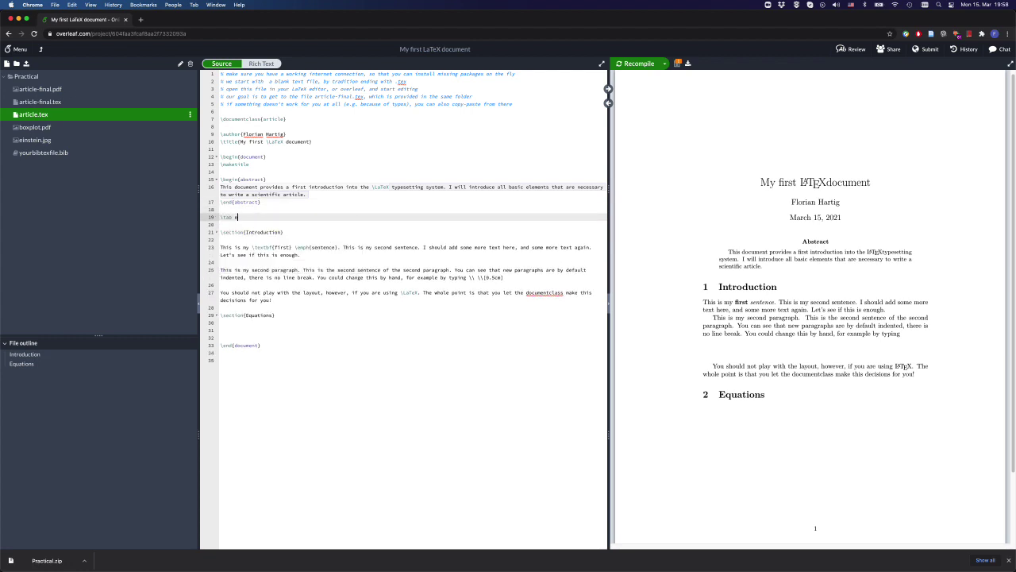
pyautogui.write('le')
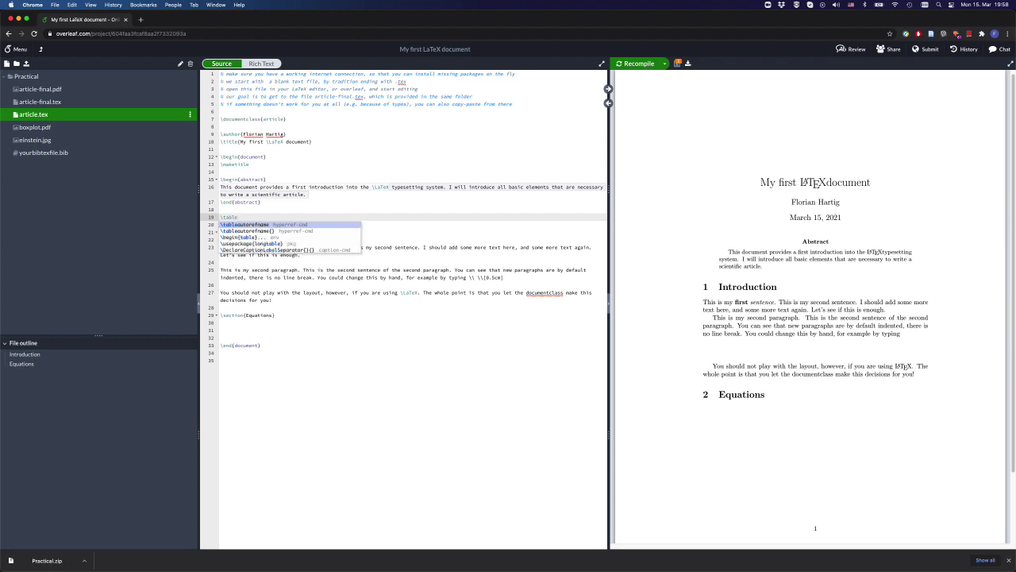
pyautogui.write('of')
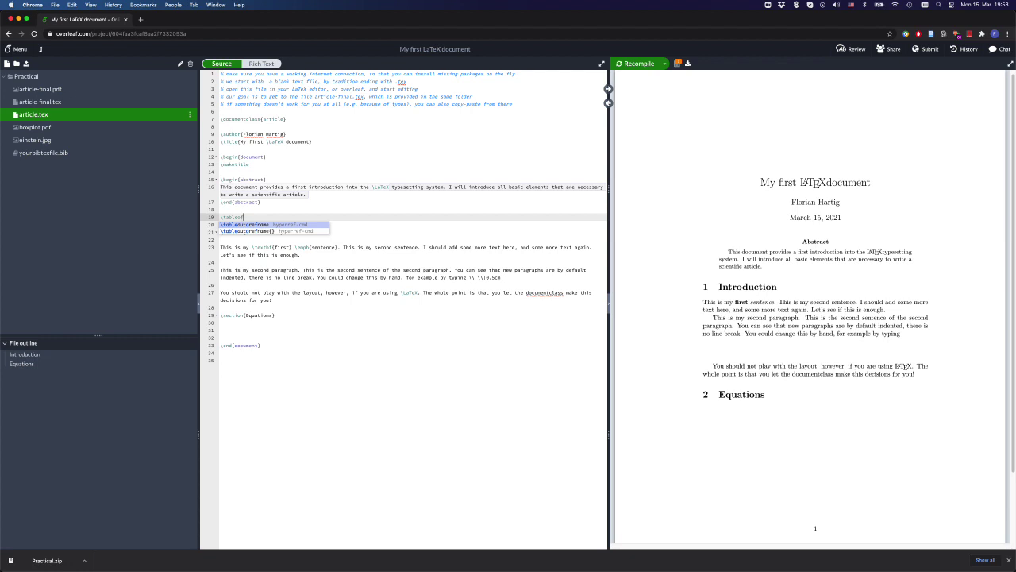
pyautogui.press('BackSpace')
pyautogui.press('BackSpace')
pyautogui.press('BackSpace')
pyautogui.write('e')
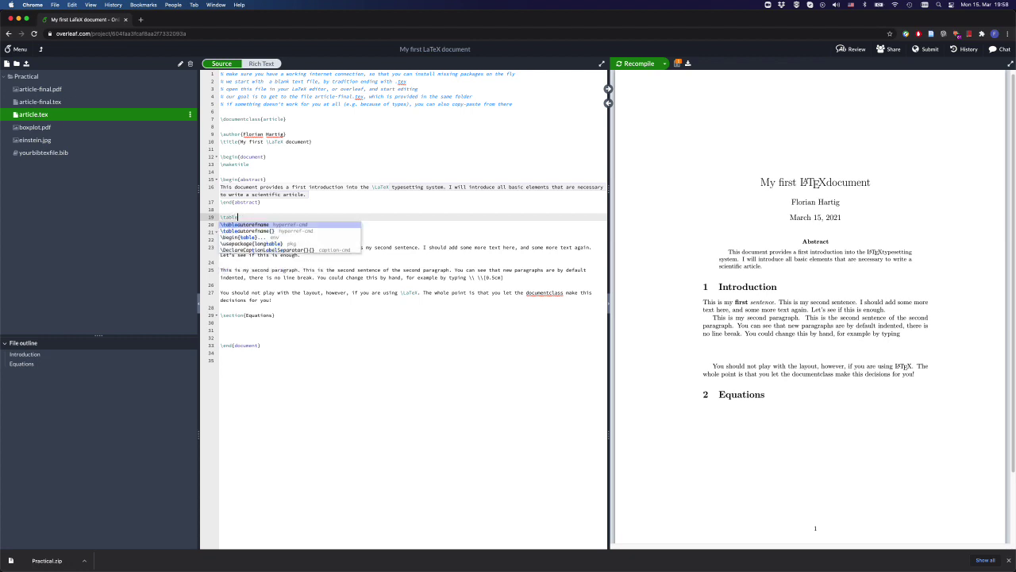
pyautogui.write('ofcontents')
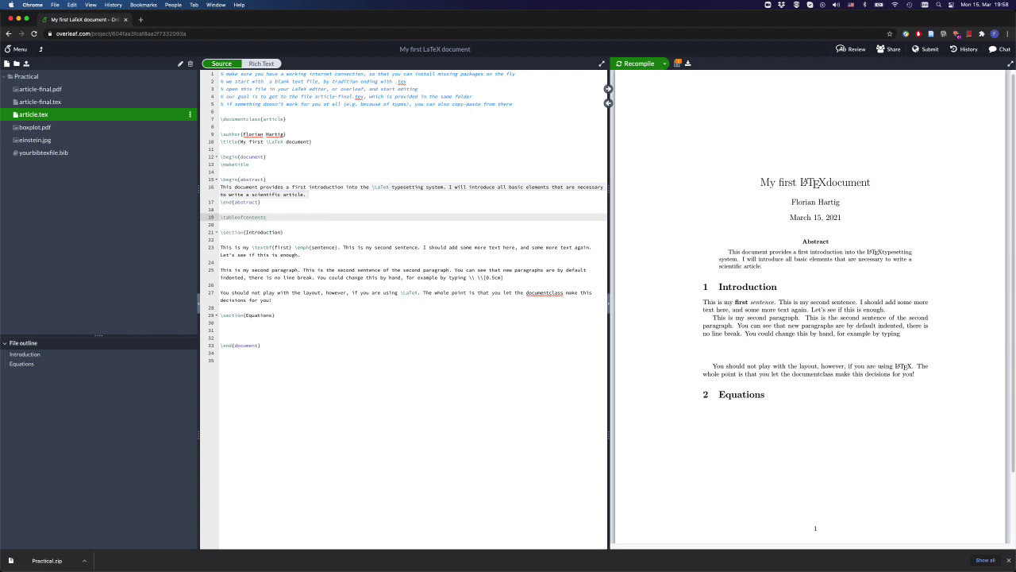
# - Recompile and inspect the Contents list listing Introduction and Equations in the PDF
pyautogui.click(632, 63)
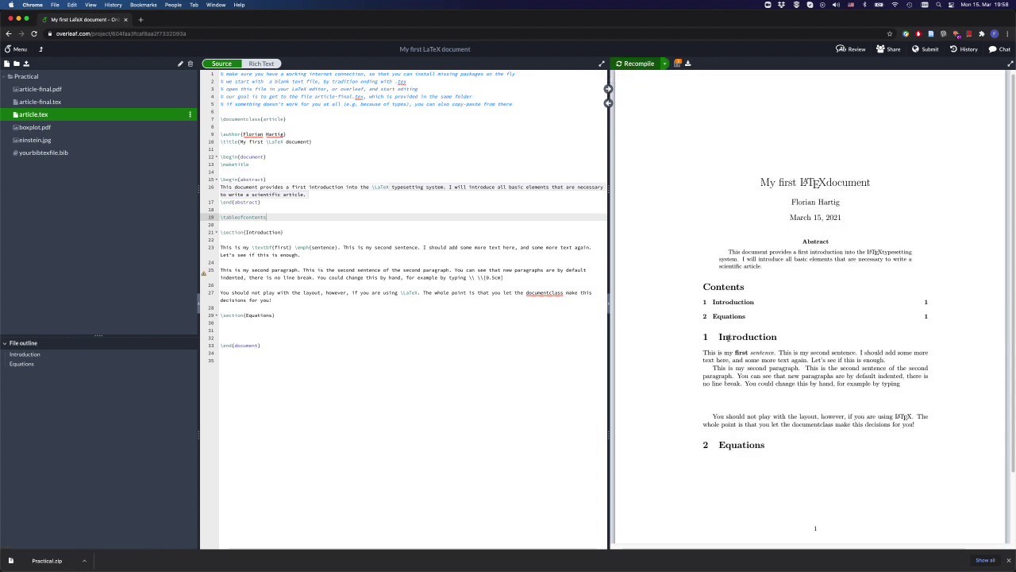
pyautogui.moveTo(715, 283); pyautogui.dragTo(914, 318)
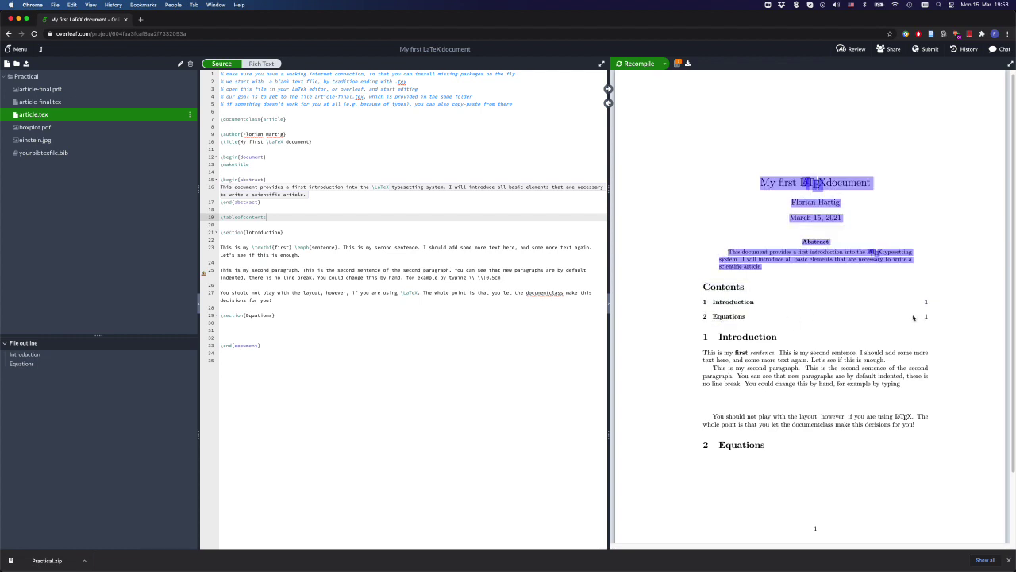
pyautogui.click(704, 288)
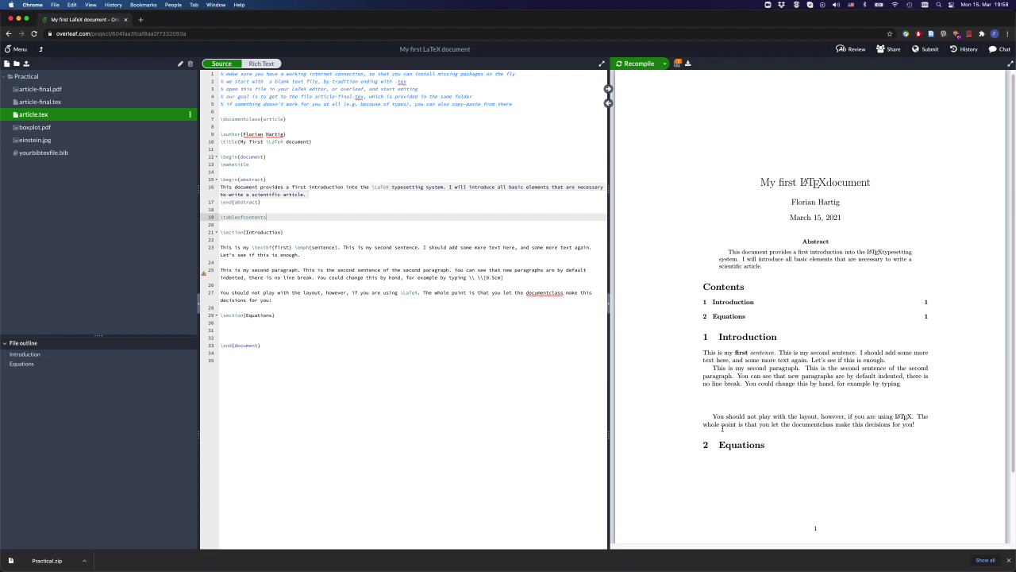
pyautogui.scroll(-5, 333, 371)
pyautogui.scroll(5, 331, 368)
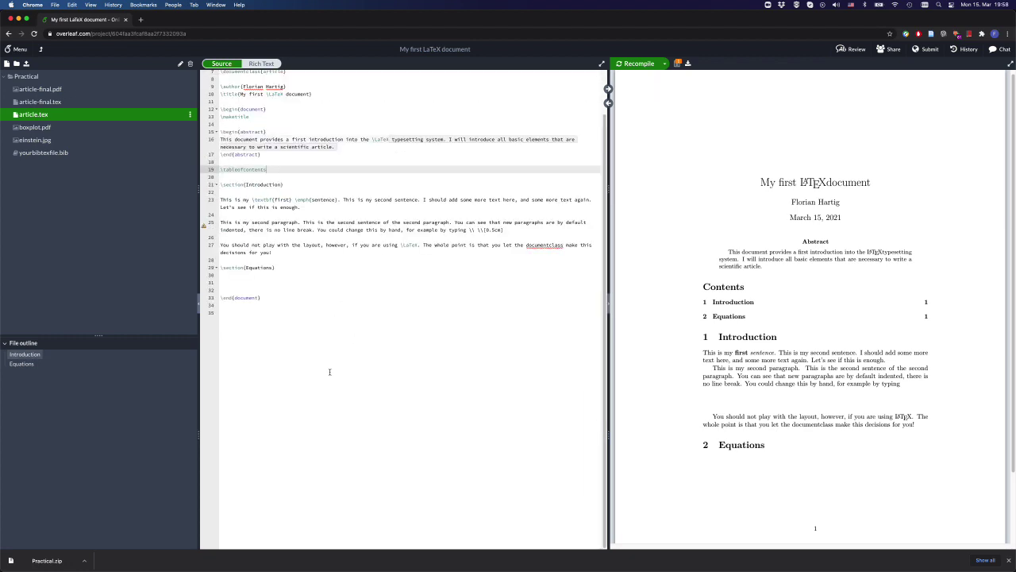